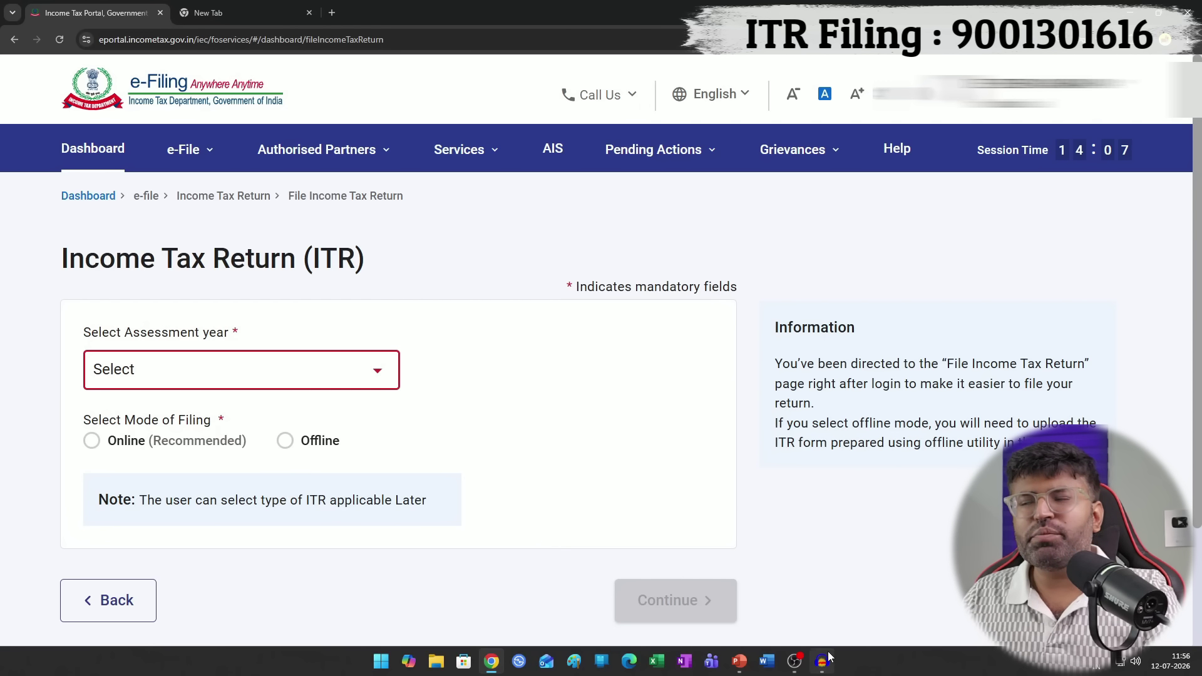
- Select assessment year 2026-27 (Current A.Y.) with the online mode of filing and continue
{"action": "mouse_move", "coordinate": [826, 658]}
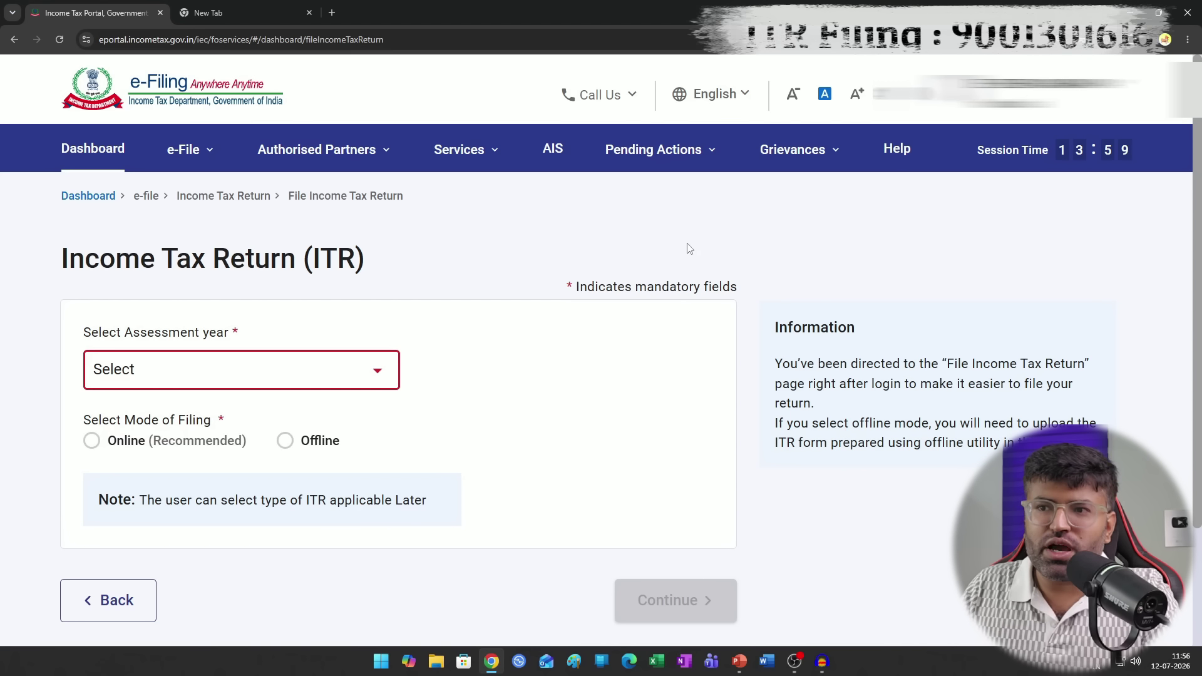
{"action": "mouse_move", "coordinate": [202, 164]}
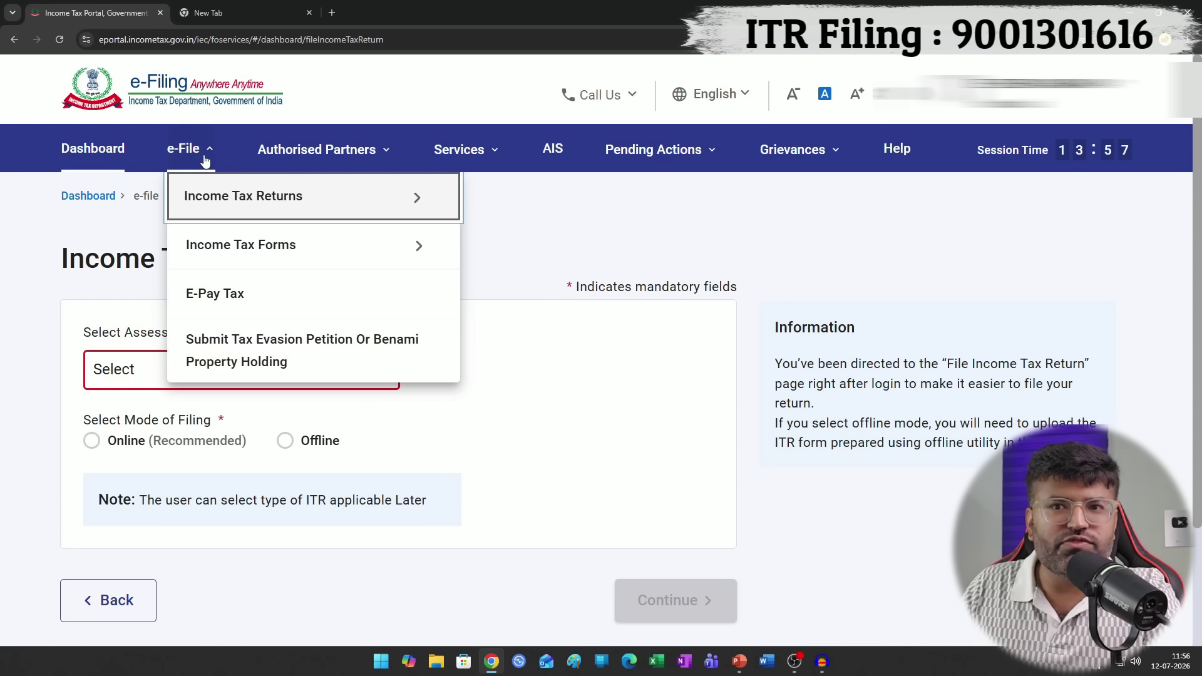
{"action": "mouse_move", "coordinate": [207, 191]}
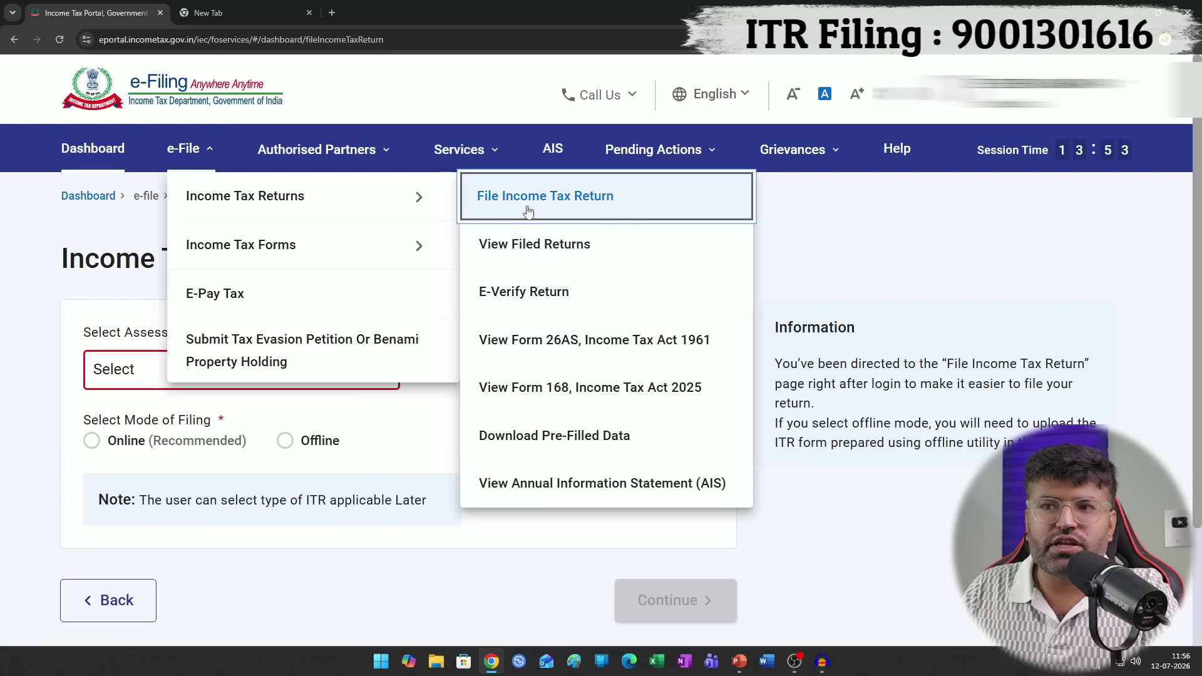
{"action": "mouse_move", "coordinate": [186, 268]}
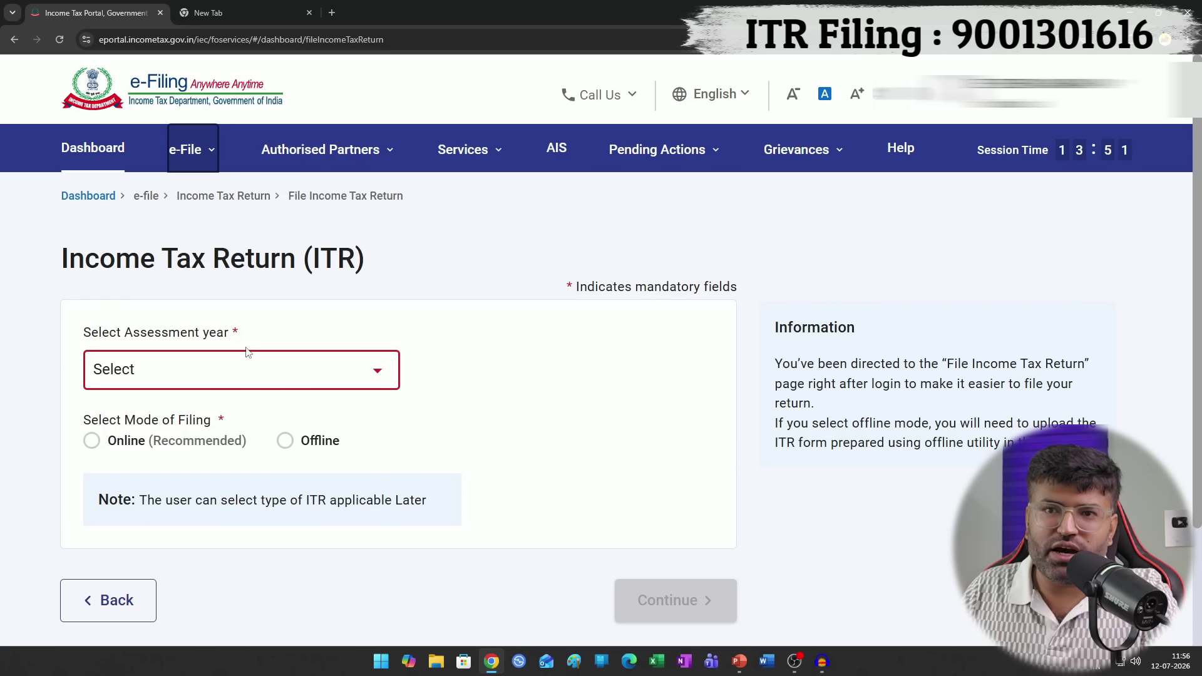
{"action": "left_click", "coordinate": [249, 375]}
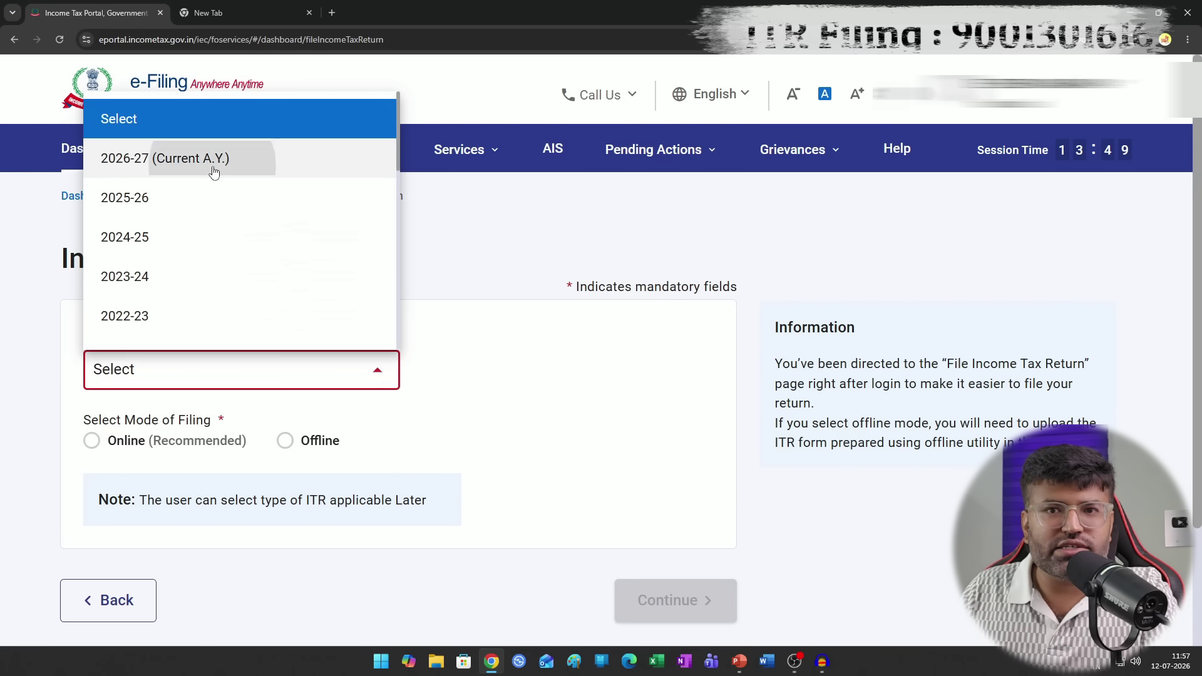
{"action": "left_click", "coordinate": [212, 167]}
{"action": "scroll", "coordinate": [204, 260], "scroll_direction": "down", "scroll_amount": 2}
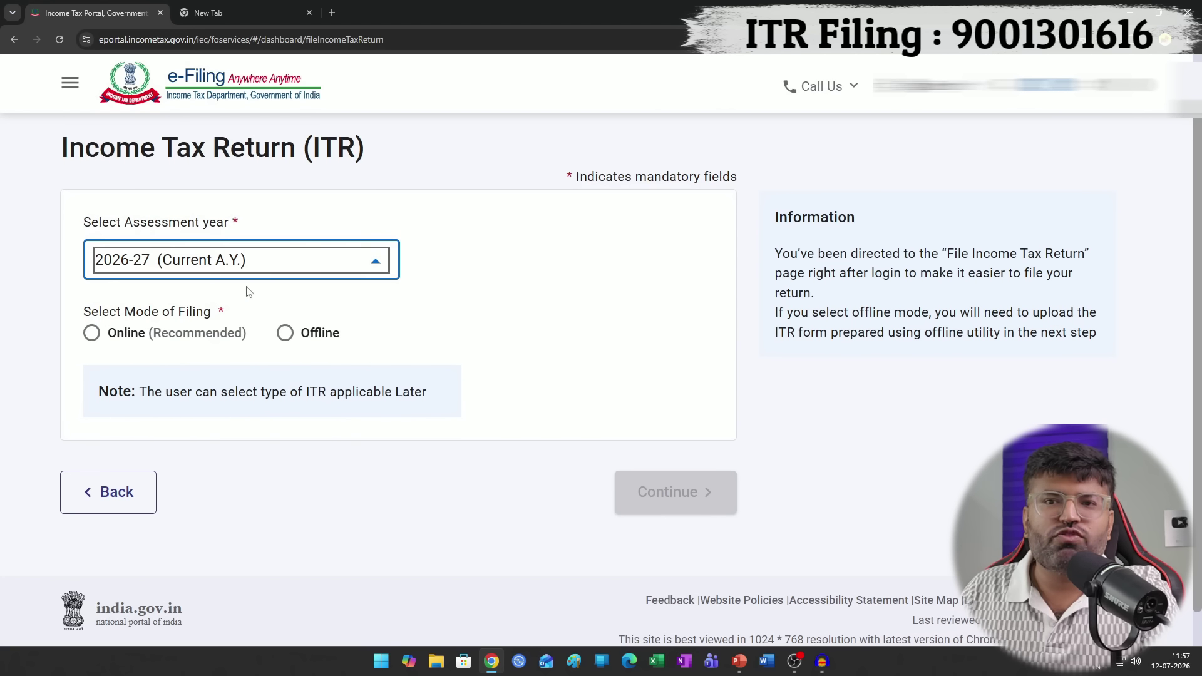
{"action": "left_click", "coordinate": [92, 334]}
{"action": "left_click", "coordinate": [670, 498]}
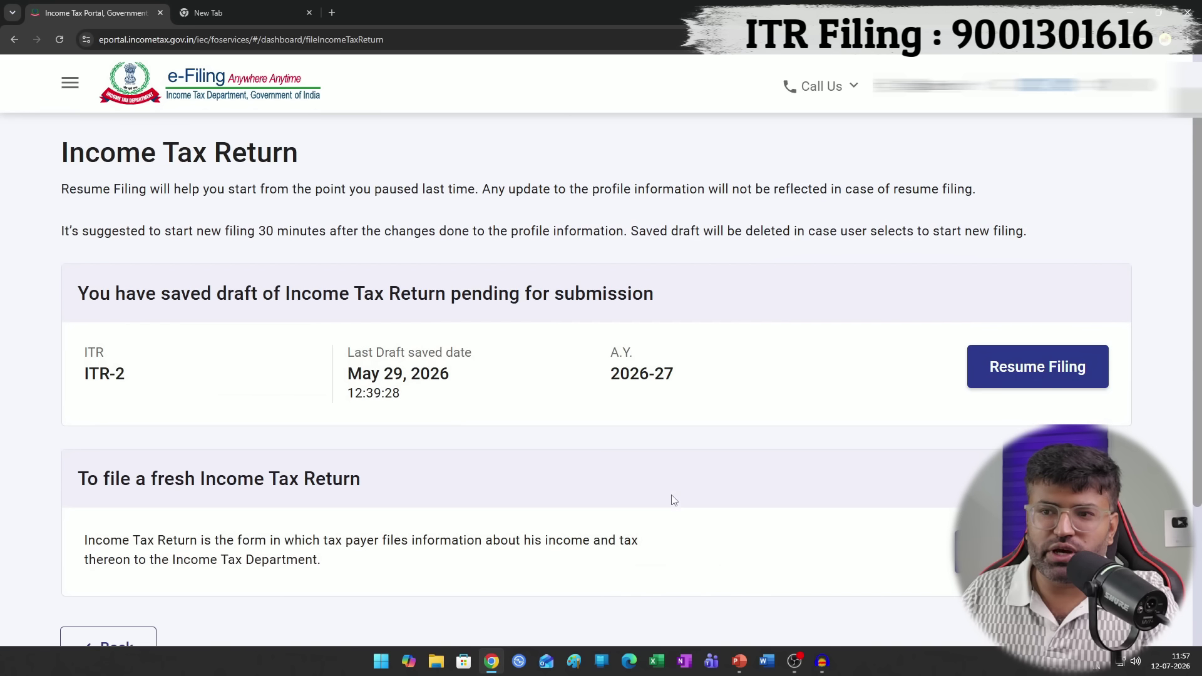
- Start a new filing instead of resuming the saved draft, and proceed with the Individual status
{"action": "scroll", "coordinate": [626, 407], "scroll_direction": "down", "scroll_amount": 3}
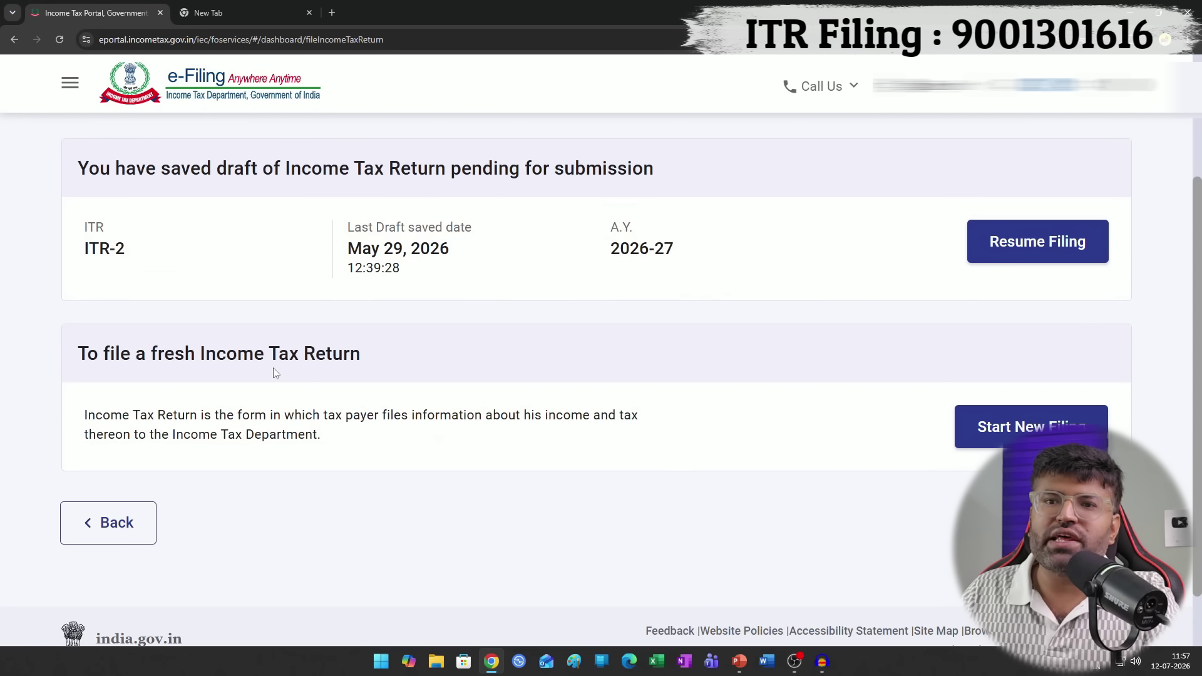
{"action": "left_click", "coordinate": [1023, 428]}
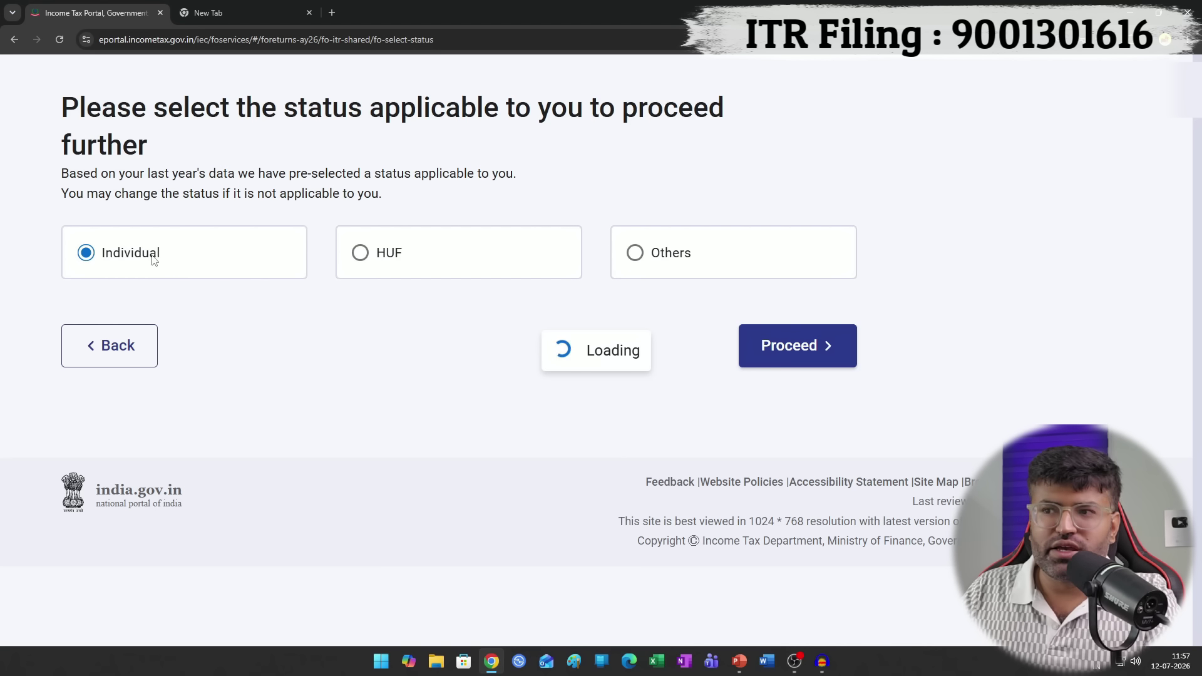
{"action": "left_click", "coordinate": [807, 348]}
- Choose ITR - 1 as the income tax return form to file
{"action": "scroll", "coordinate": [700, 379], "scroll_direction": "down", "scroll_amount": 2}
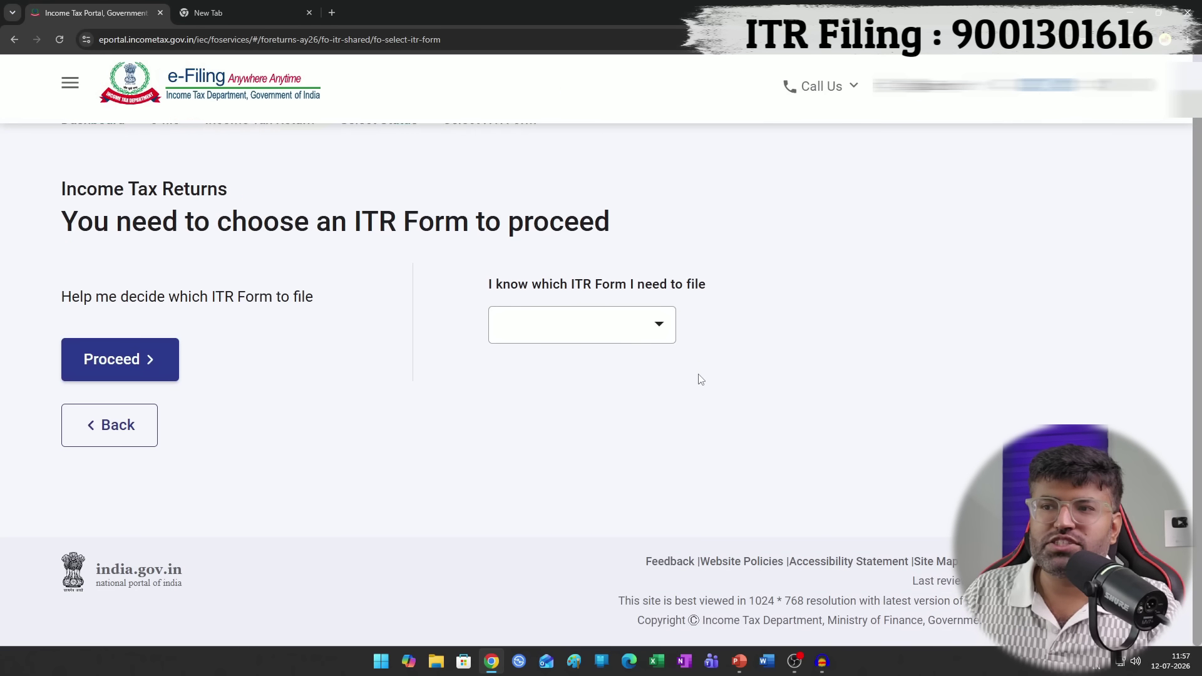
{"action": "left_click", "coordinate": [623, 330]}
{"action": "left_click", "coordinate": [566, 414]}
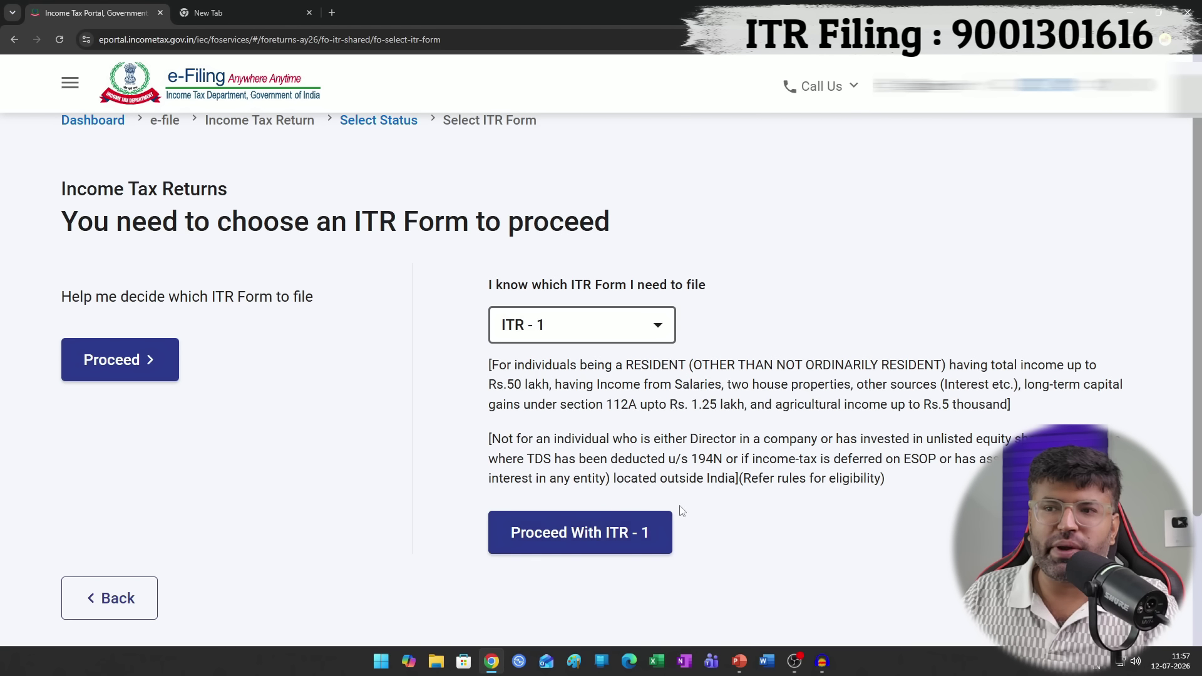
- Review the ITR-1 eligibility conditions on total income, section 112A gains, agricultural income and house properties, and proceed with ITR-1
{"action": "left_click_drag", "start_coordinate": [489, 364], "coordinate": [551, 385]}
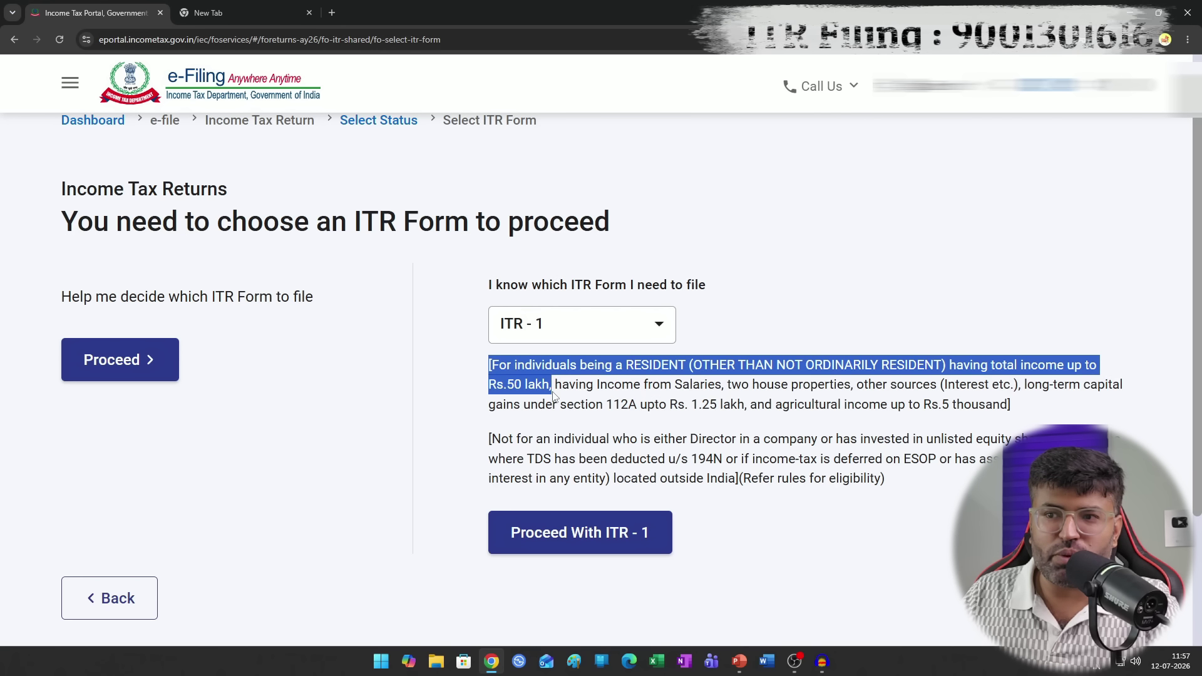
{"action": "left_click", "coordinate": [622, 408]}
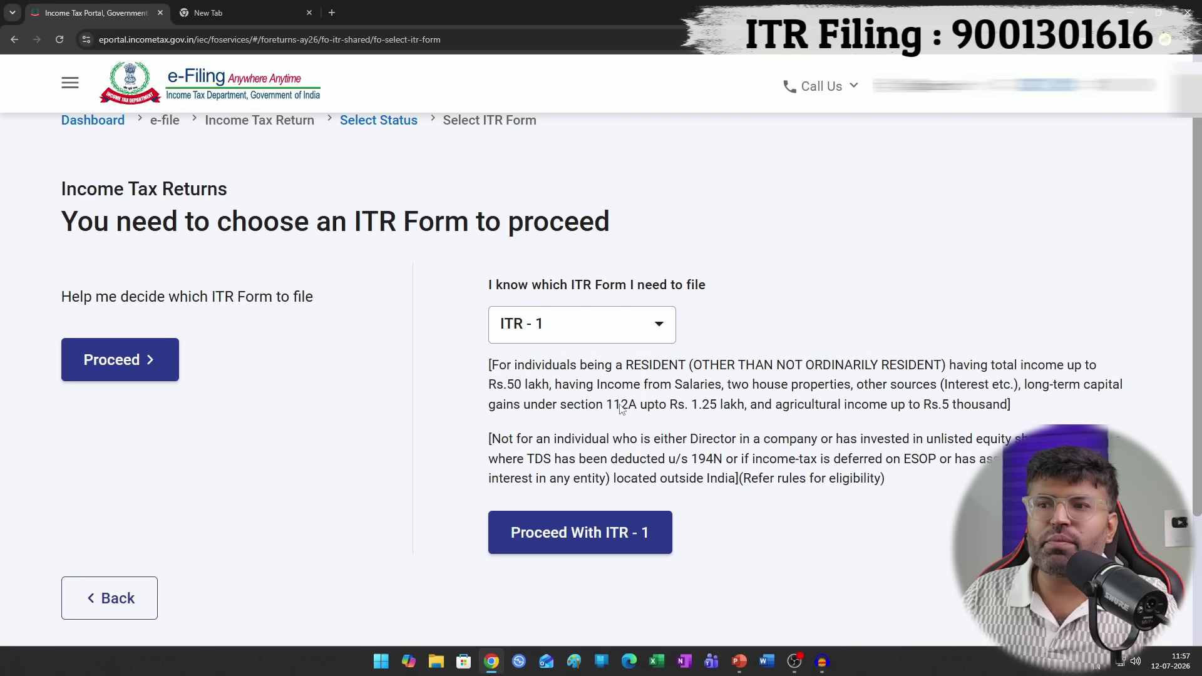
{"action": "left_click_drag", "start_coordinate": [611, 405], "coordinate": [748, 410]}
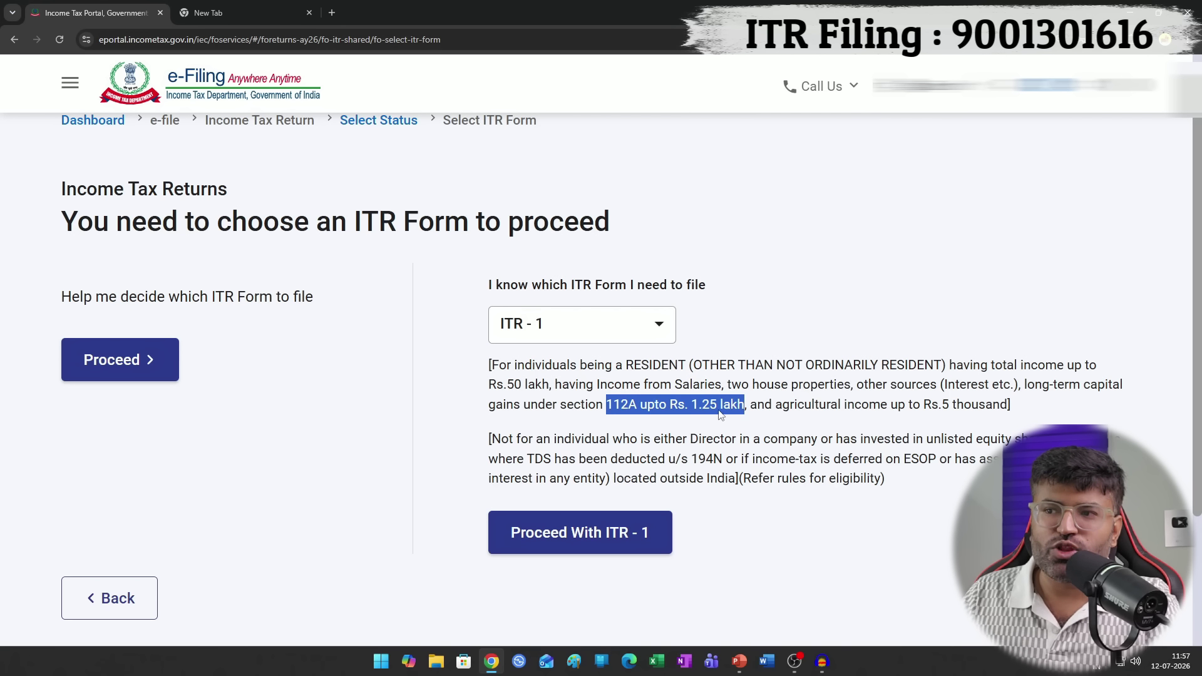
{"action": "left_click_drag", "start_coordinate": [777, 410], "coordinate": [1009, 416]}
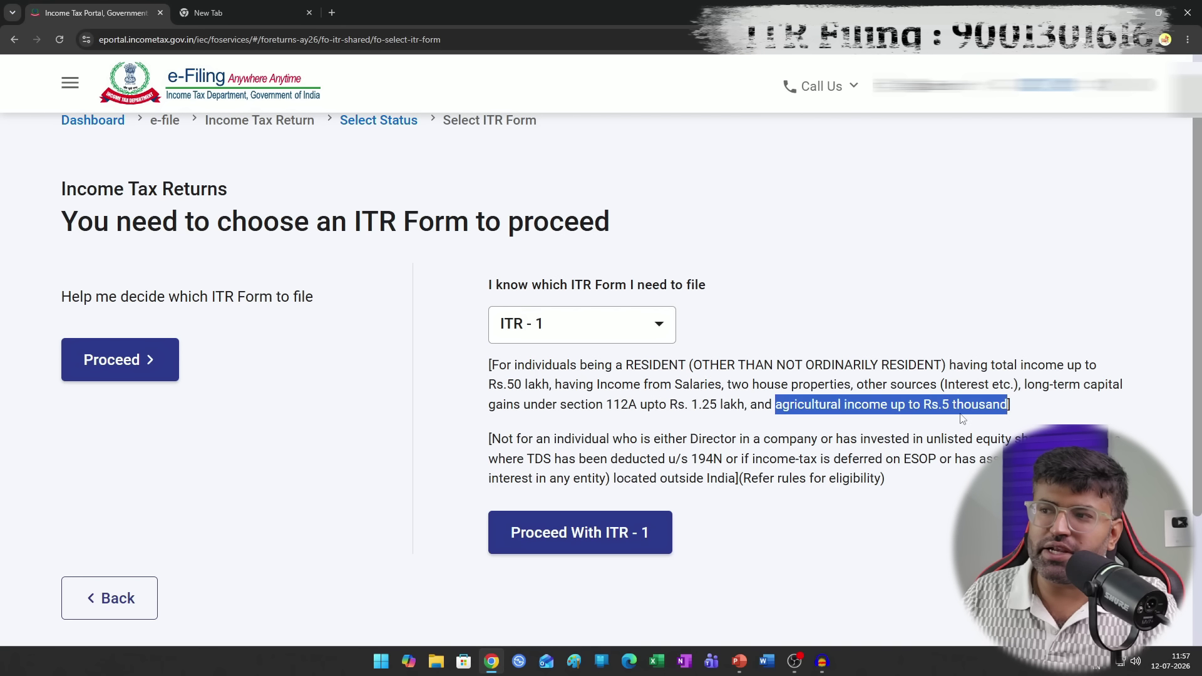
{"action": "left_click", "coordinate": [665, 390]}
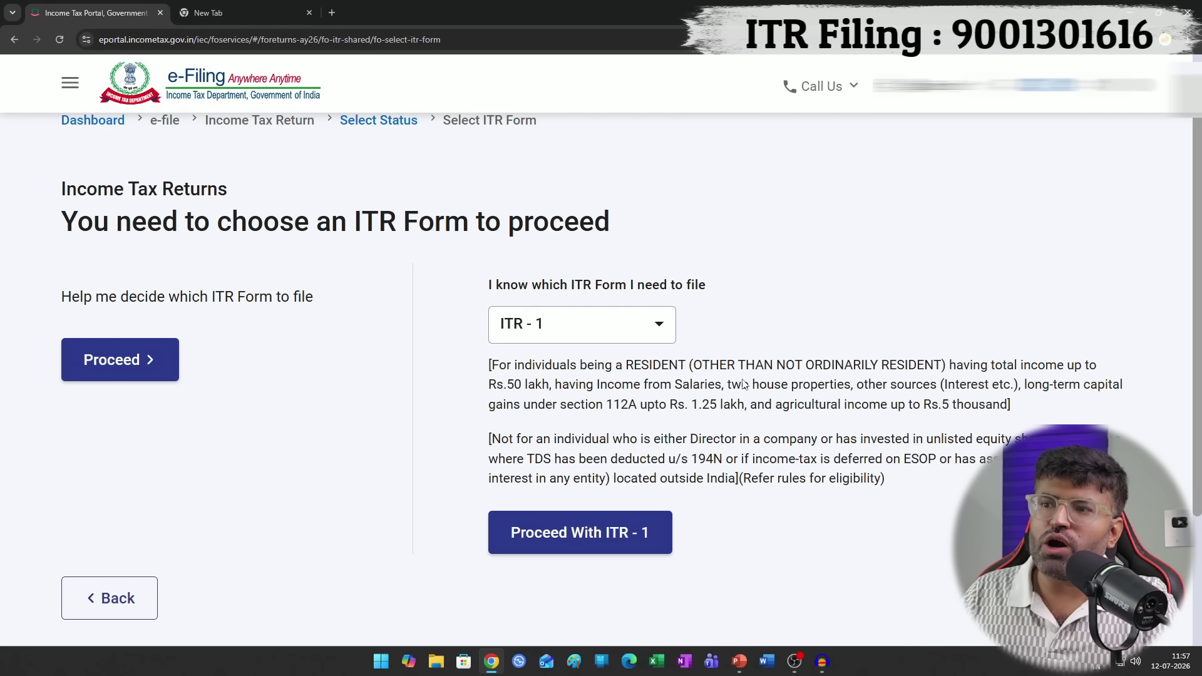
{"action": "left_click_drag", "start_coordinate": [728, 384], "coordinate": [854, 389]}
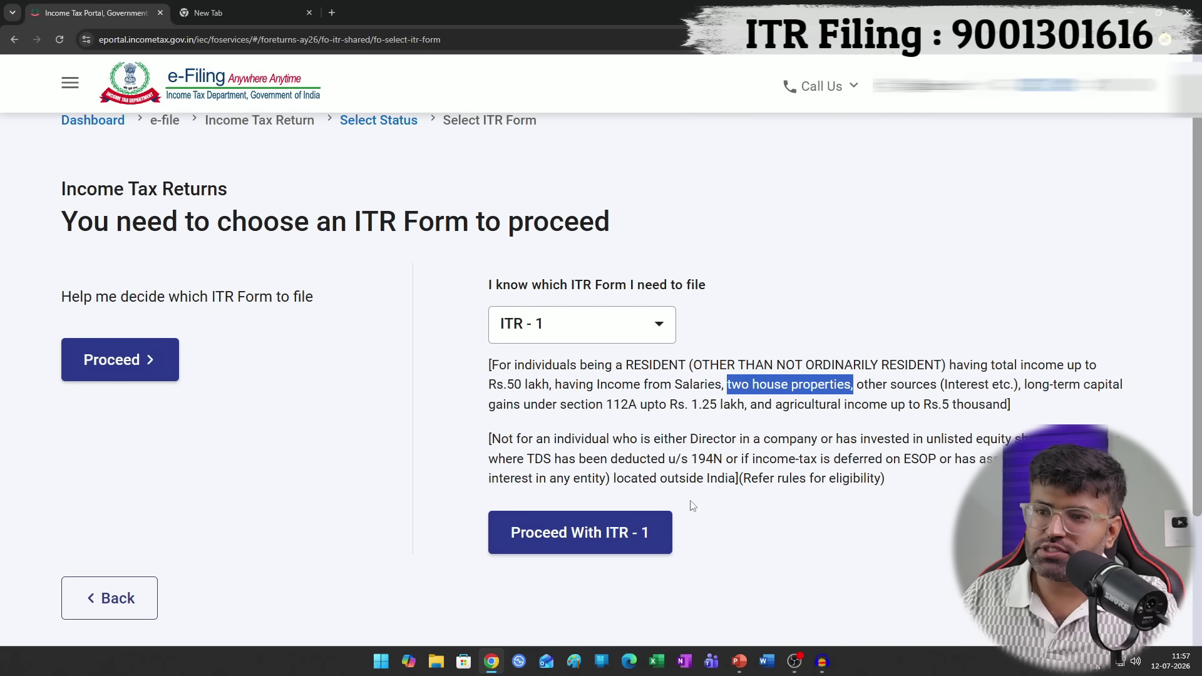
{"action": "left_click", "coordinate": [636, 534]}
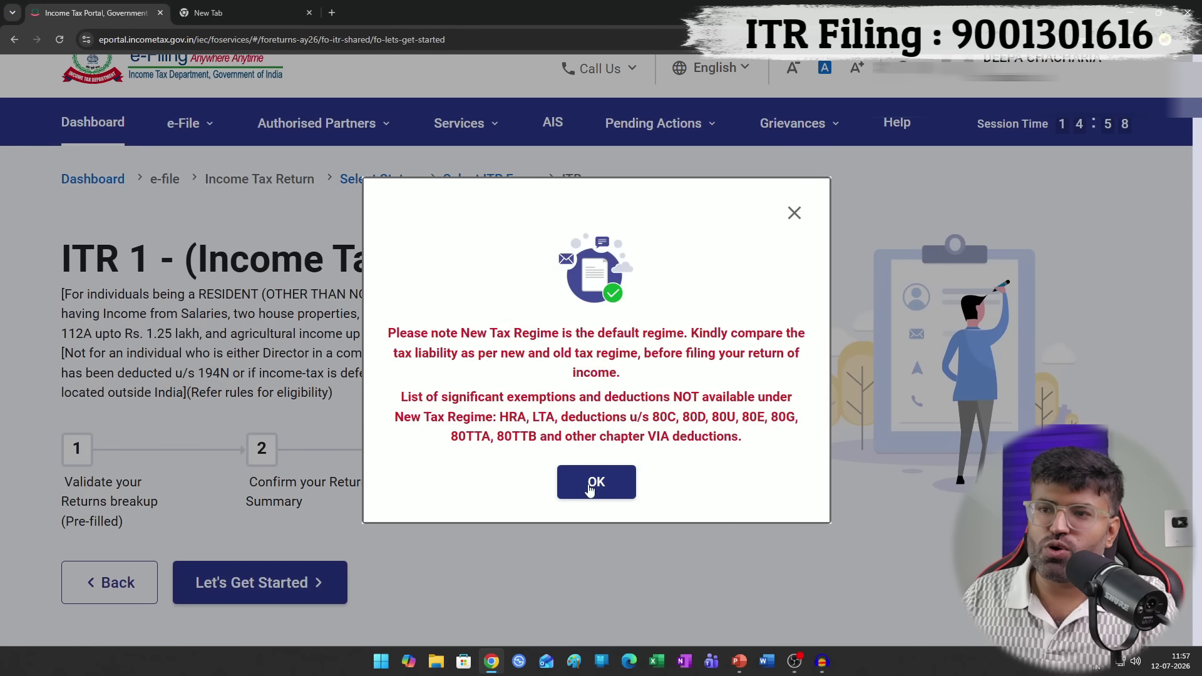
- Acknowledge the default New Tax Regime notice and get started with the ITR-1 return
{"action": "left_click", "coordinate": [589, 491]}
{"action": "scroll", "coordinate": [313, 351], "scroll_direction": "down", "scroll_amount": 3}
{"action": "left_click", "coordinate": [313, 351]}
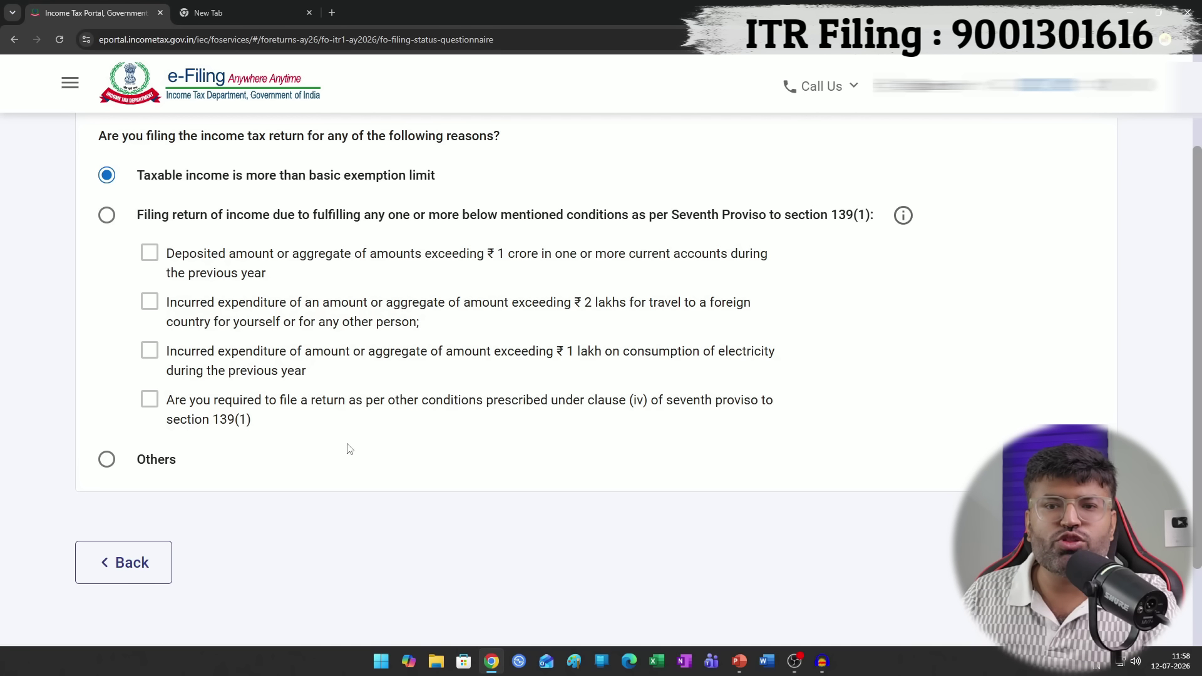
- Give "Taxable income is more than basic exemption limit" as the filing reason, continue, and acknowledge the pre-filled data notice
{"action": "left_click", "coordinate": [107, 459]}
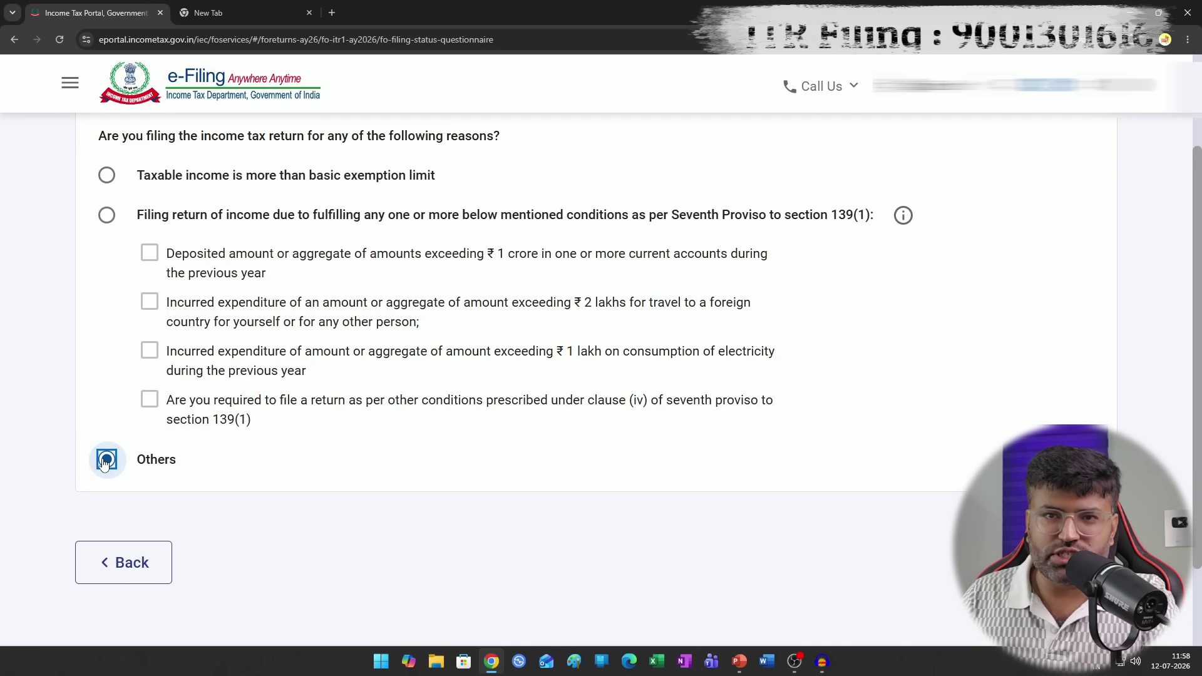
{"action": "left_click", "coordinate": [107, 175]}
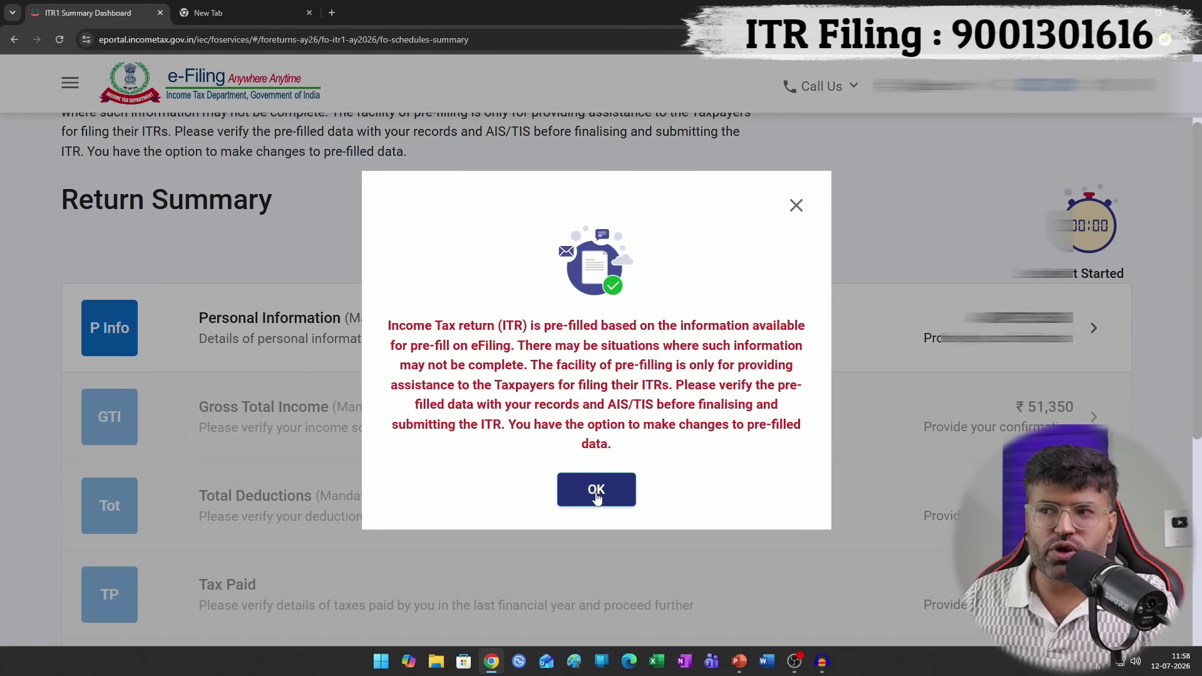
{"action": "left_click", "coordinate": [596, 492]}
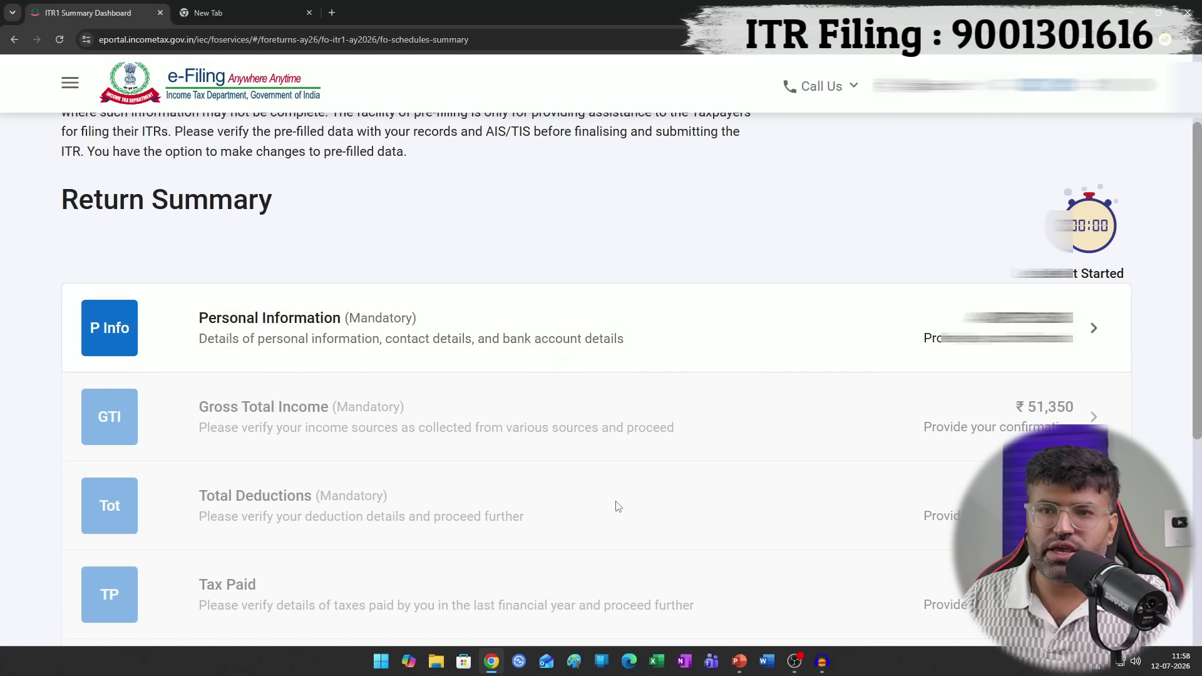
- Open the Personal Information section and set Nature of Employment to Others
{"action": "left_click", "coordinate": [489, 358]}
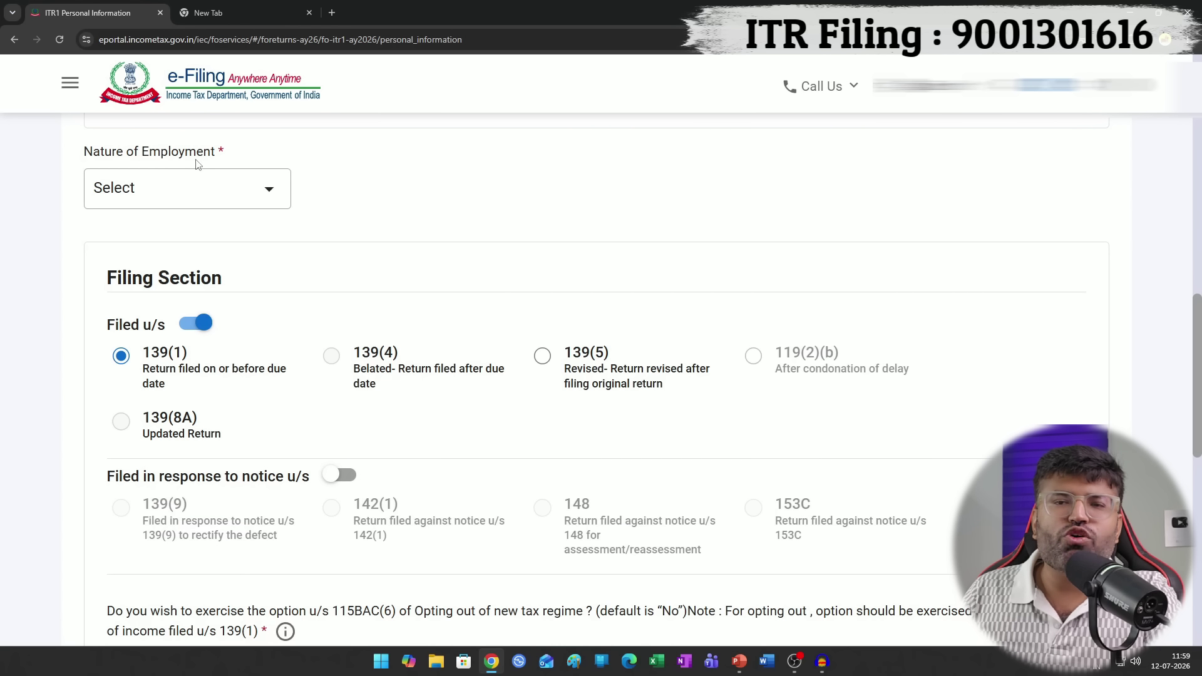
{"action": "left_click", "coordinate": [284, 207]}
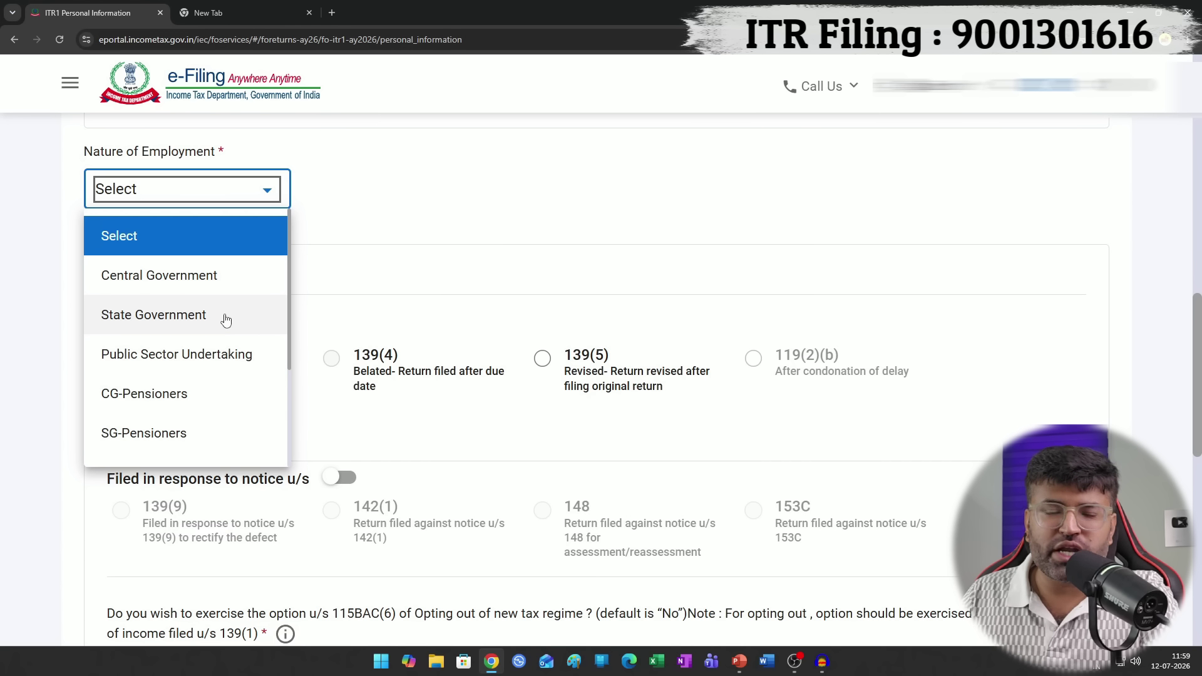
{"action": "scroll", "coordinate": [225, 366], "scroll_direction": "down", "scroll_amount": 1}
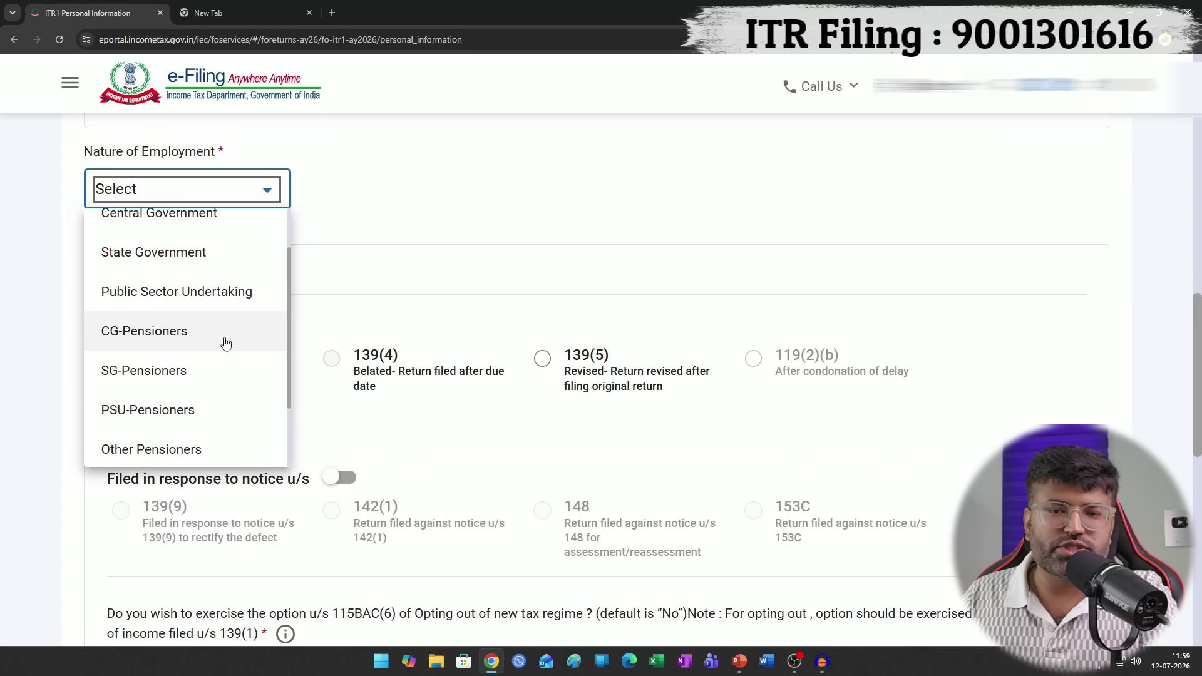
{"action": "scroll", "coordinate": [223, 344], "scroll_direction": "down", "scroll_amount": 2}
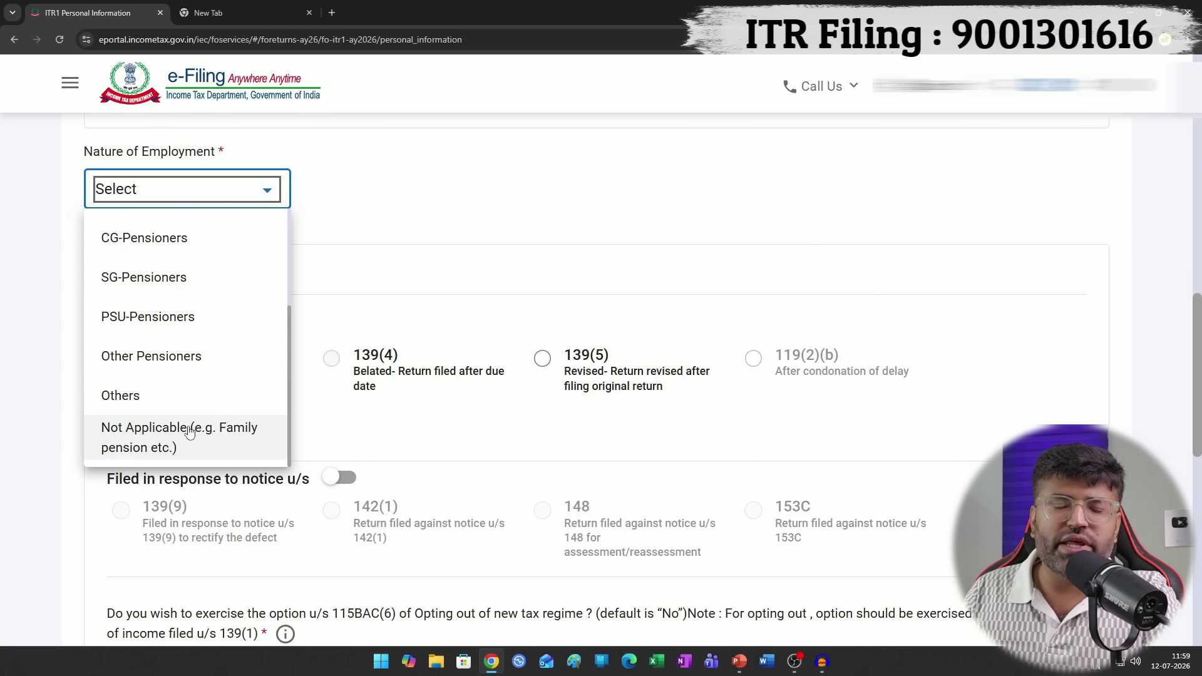
{"action": "left_click", "coordinate": [164, 400]}
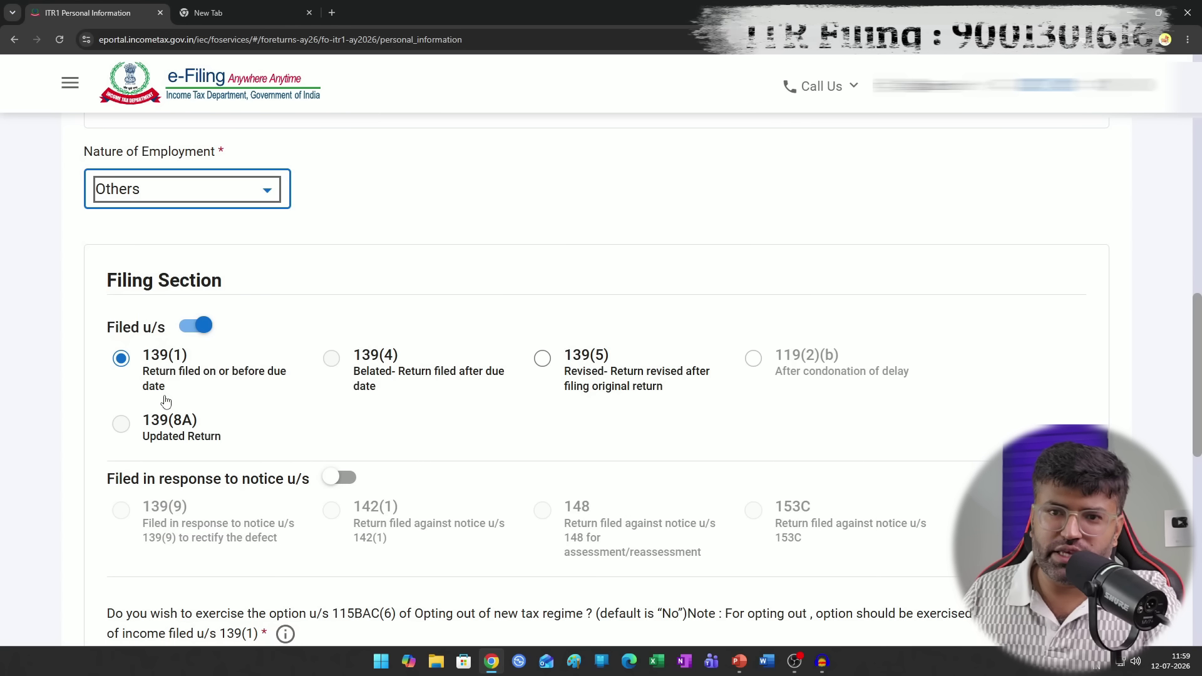
- Review the filing section, the option of opting out of the new tax regime, and the representative assessee answer
{"action": "scroll", "coordinate": [204, 388], "scroll_direction": "down", "scroll_amount": 1}
{"action": "scroll", "coordinate": [204, 388], "scroll_direction": "down", "scroll_amount": 2}
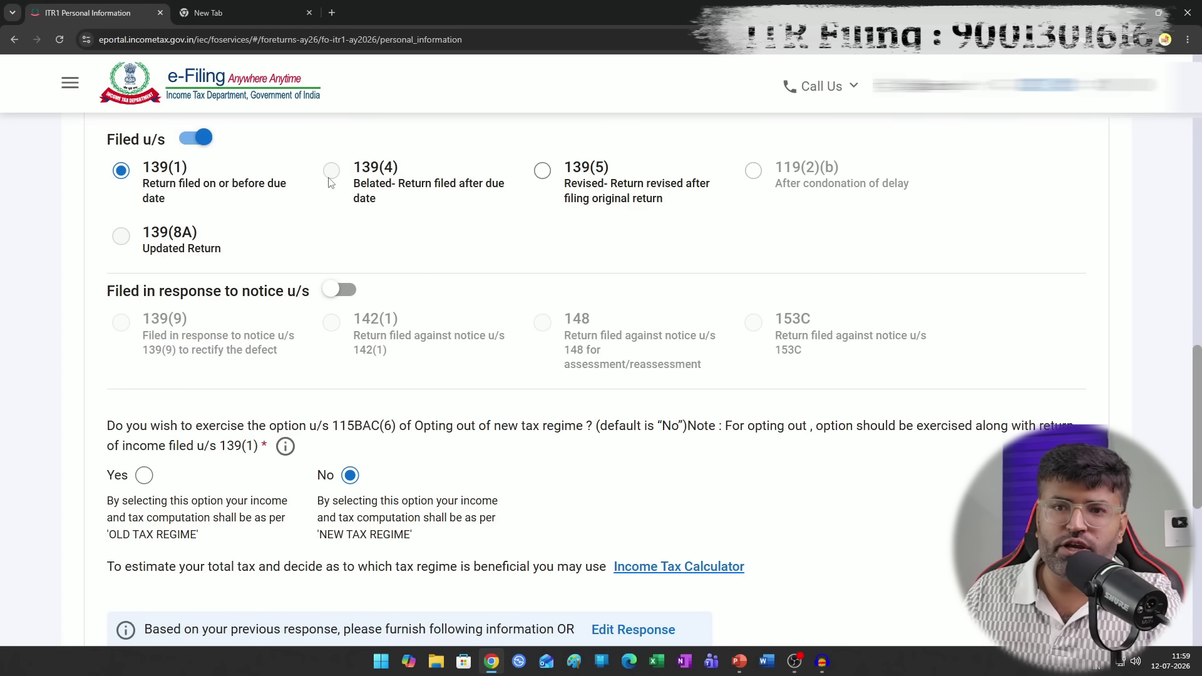
{"action": "scroll", "coordinate": [332, 181], "scroll_direction": "down", "scroll_amount": 4}
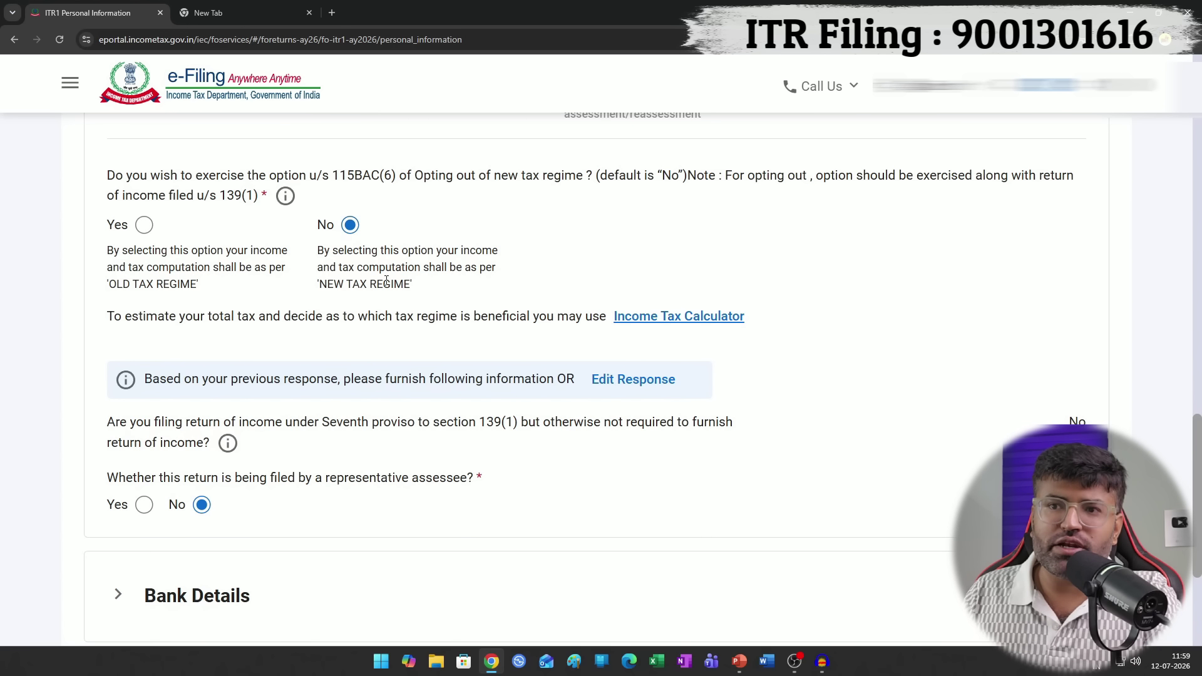
{"action": "left_click_drag", "start_coordinate": [412, 285], "coordinate": [322, 283]}
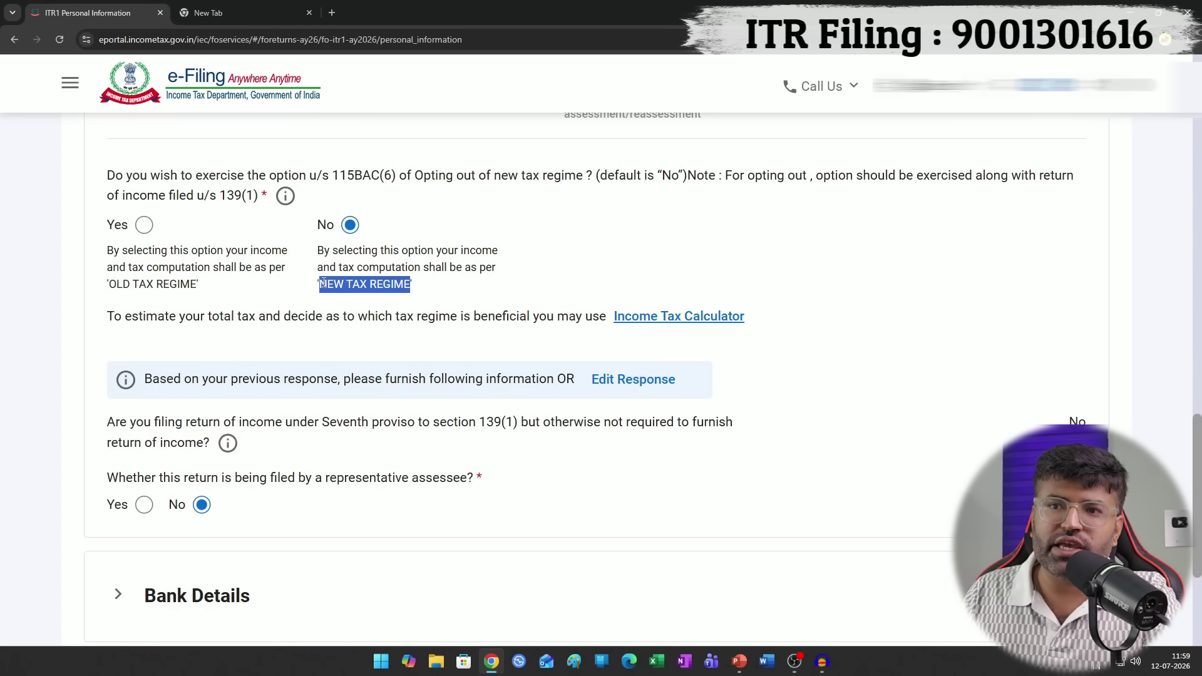
{"action": "left_click", "coordinate": [363, 240]}
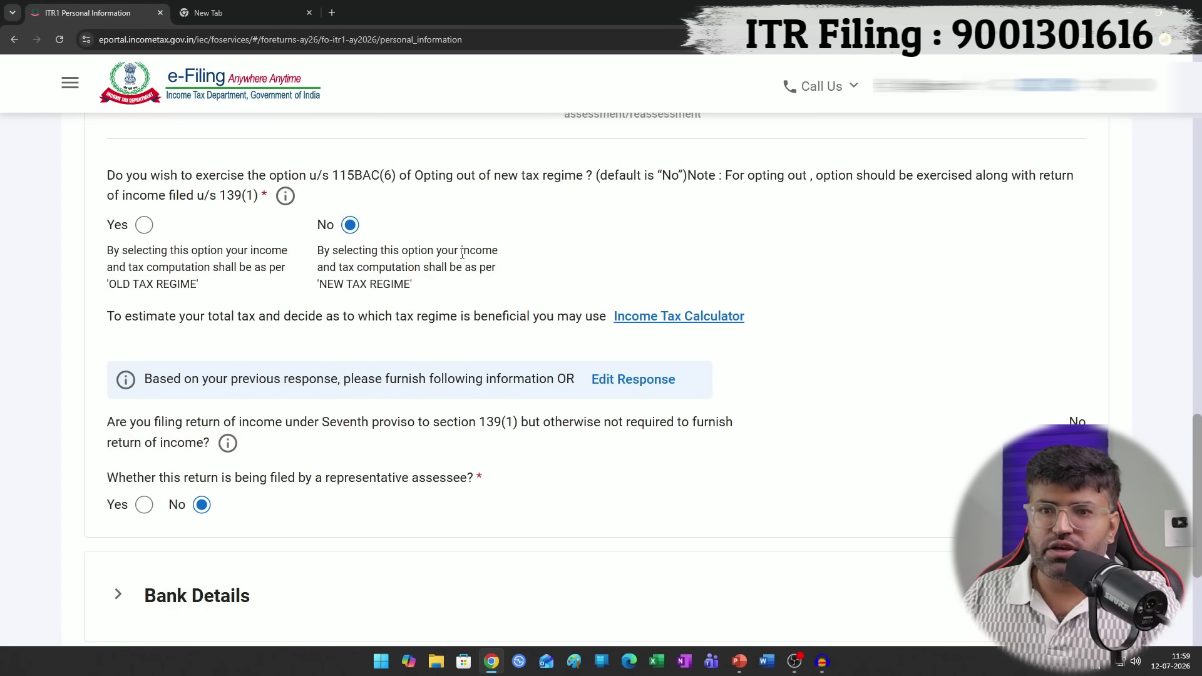
{"action": "scroll", "coordinate": [465, 302], "scroll_direction": "down", "scroll_amount": 2}
{"action": "scroll", "coordinate": [465, 301], "scroll_direction": "down", "scroll_amount": 1}
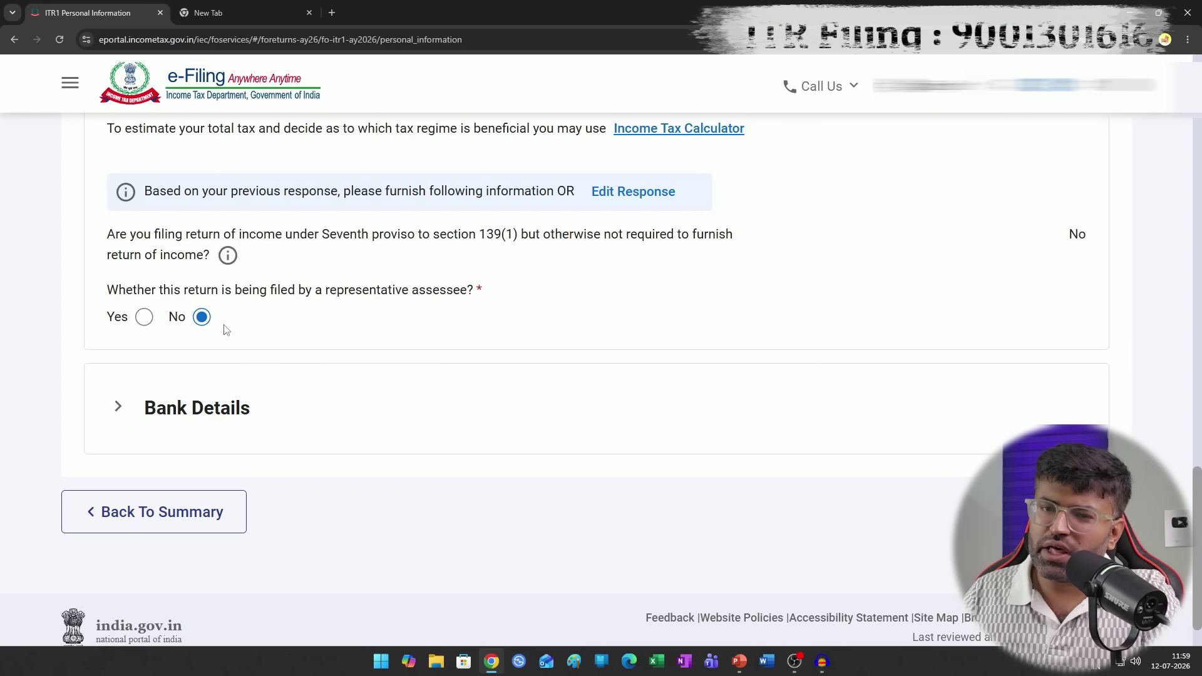
{"action": "scroll", "coordinate": [291, 332], "scroll_direction": "down", "scroll_amount": 1}
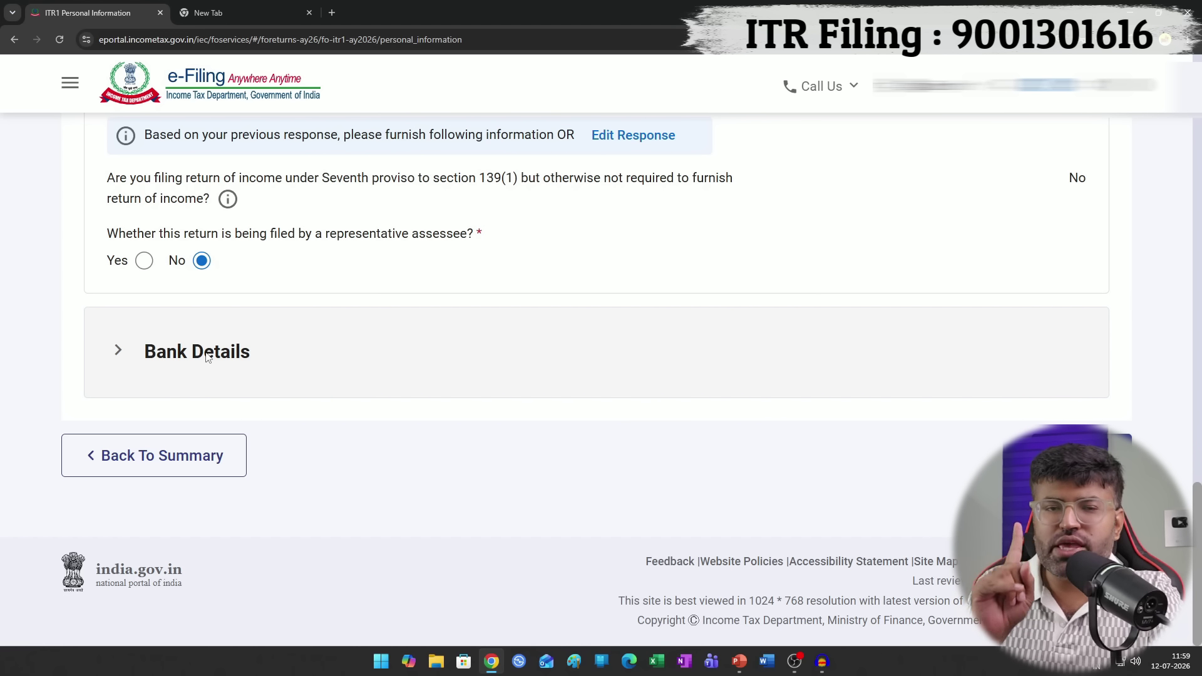
- Check the bank accounts and refund nomination under Bank Details, and go back to the return summary
{"action": "left_click", "coordinate": [207, 352]}
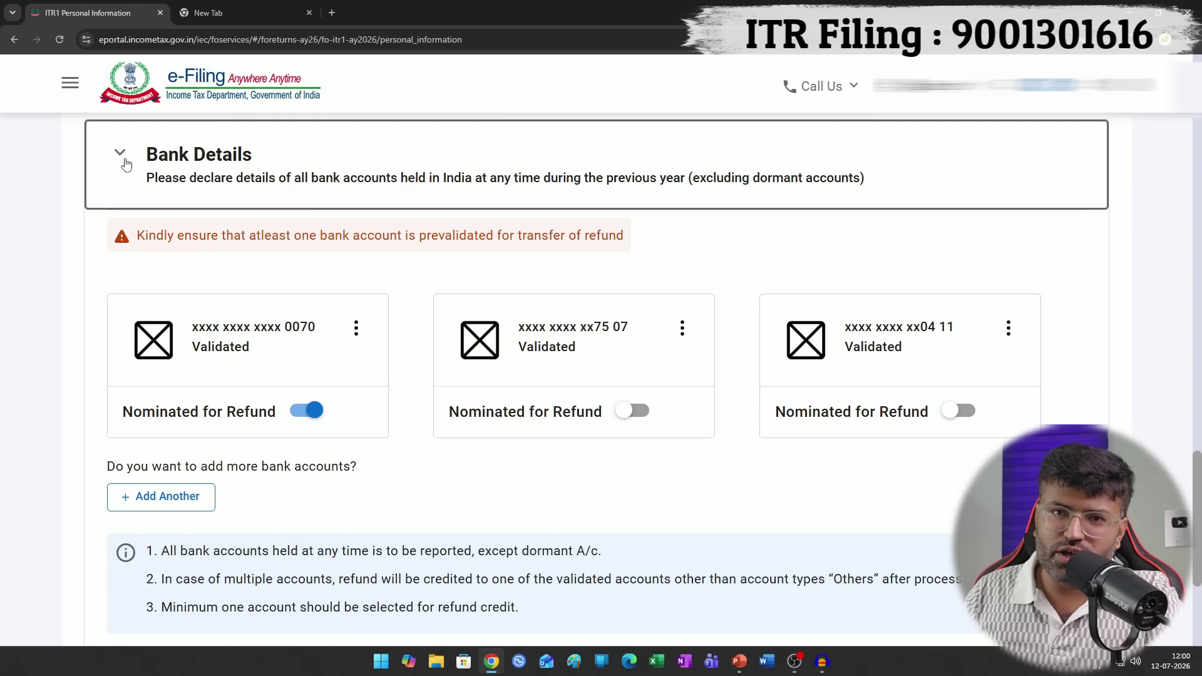
{"action": "left_click", "coordinate": [120, 158]}
{"action": "left_click", "coordinate": [154, 455]}
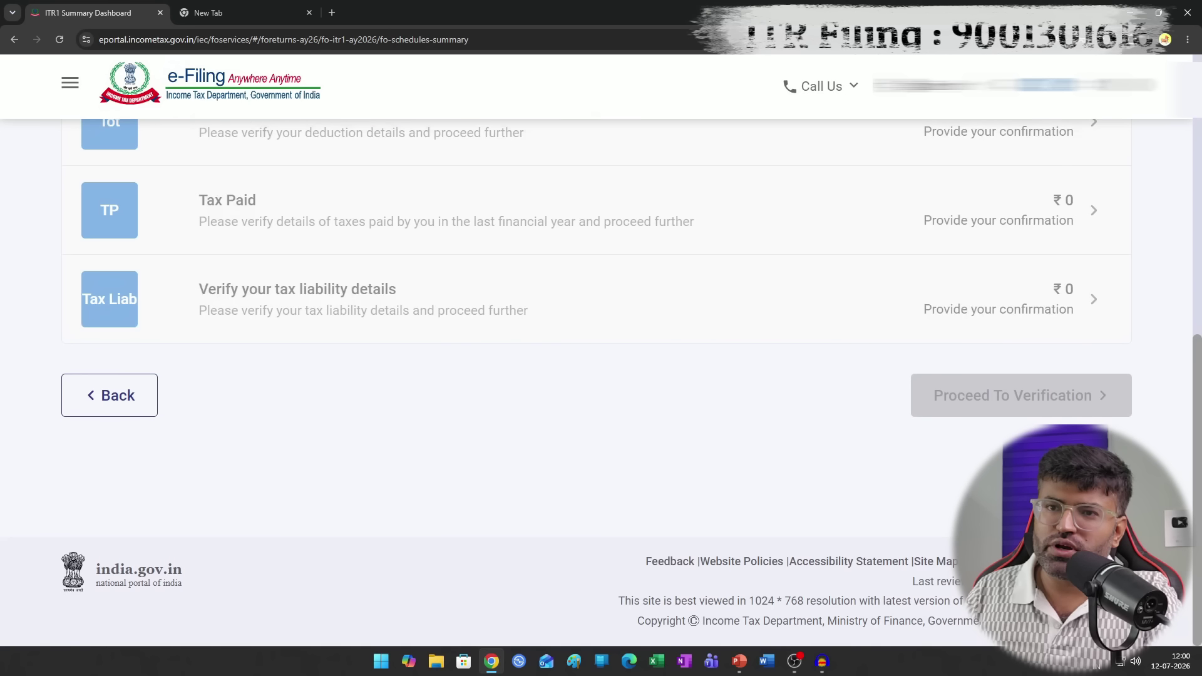
- Open the Gross Total Income section and start editing B1. Income From Salary
{"action": "scroll", "coordinate": [675, 440], "scroll_direction": "up", "scroll_amount": 3}
{"action": "scroll", "coordinate": [674, 430], "scroll_direction": "down", "scroll_amount": 1}
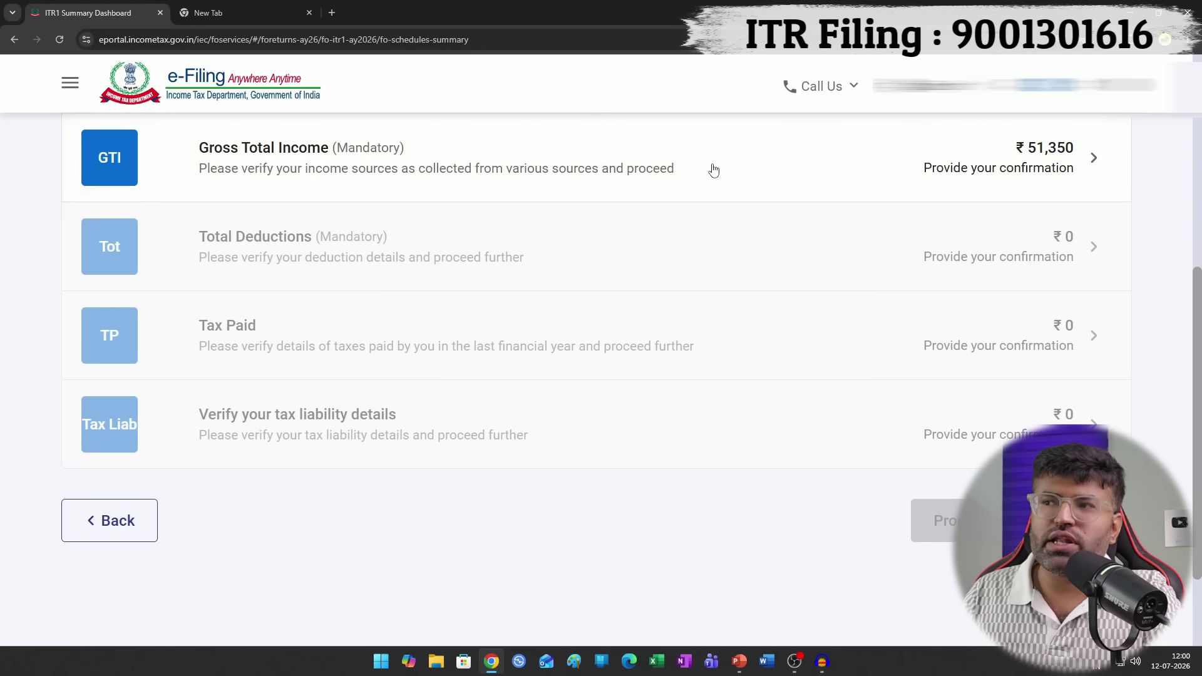
{"action": "left_click", "coordinate": [354, 179]}
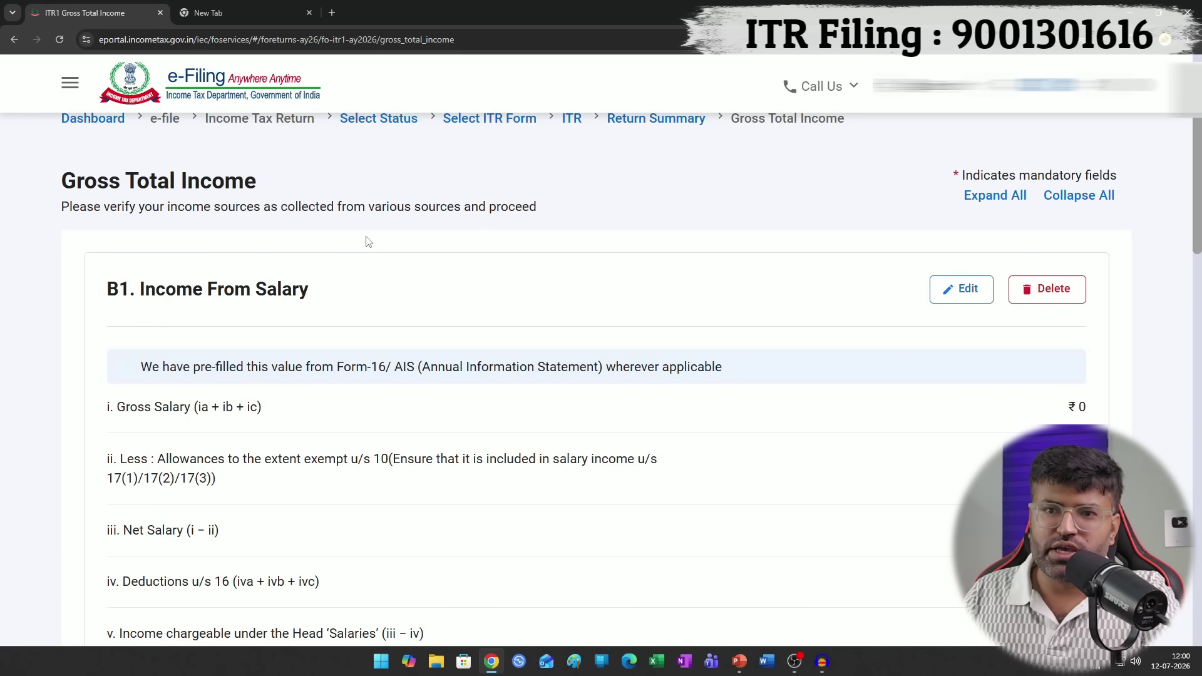
{"action": "left_click", "coordinate": [961, 288]}
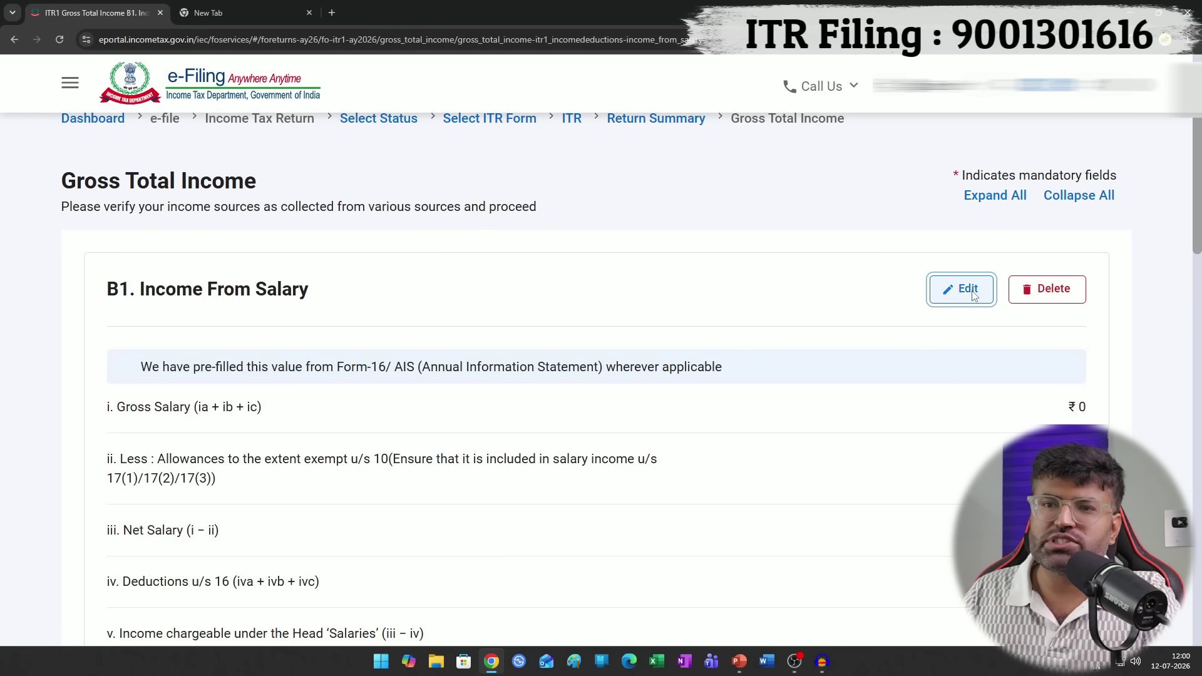
{"action": "scroll", "coordinate": [400, 296], "scroll_direction": "down", "scroll_amount": 3}
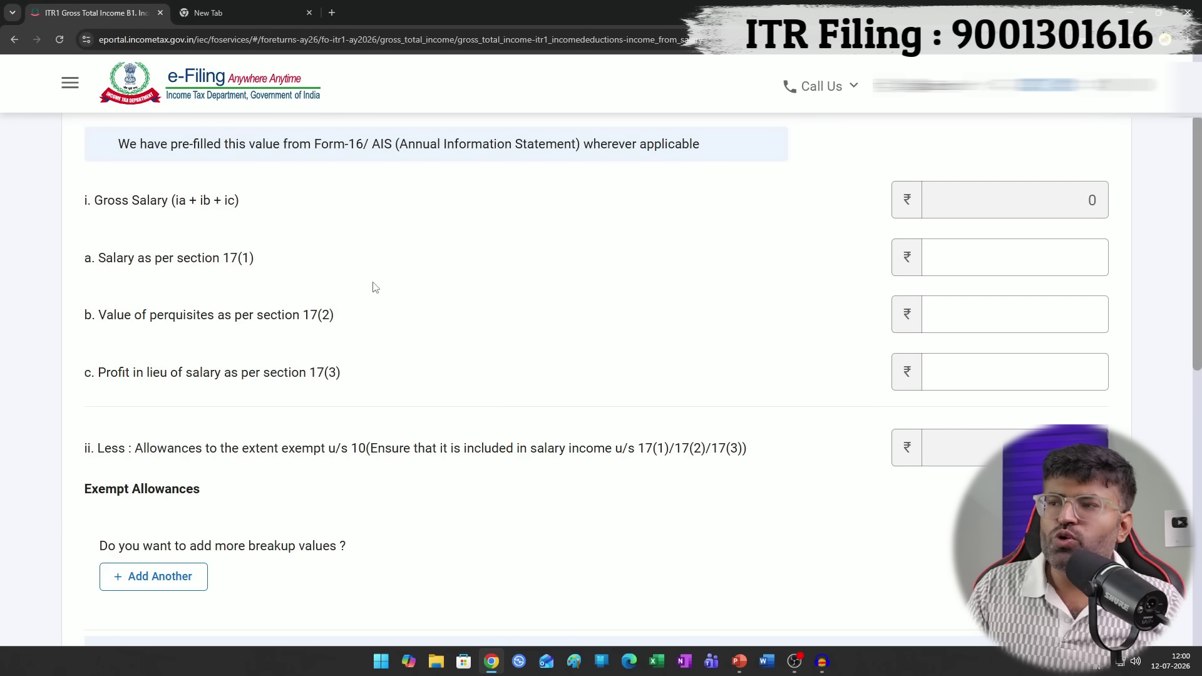
- Set the salary as per section 17(1) to 500000 in the gross salary breakup
{"action": "left_click", "coordinate": [1044, 263]}
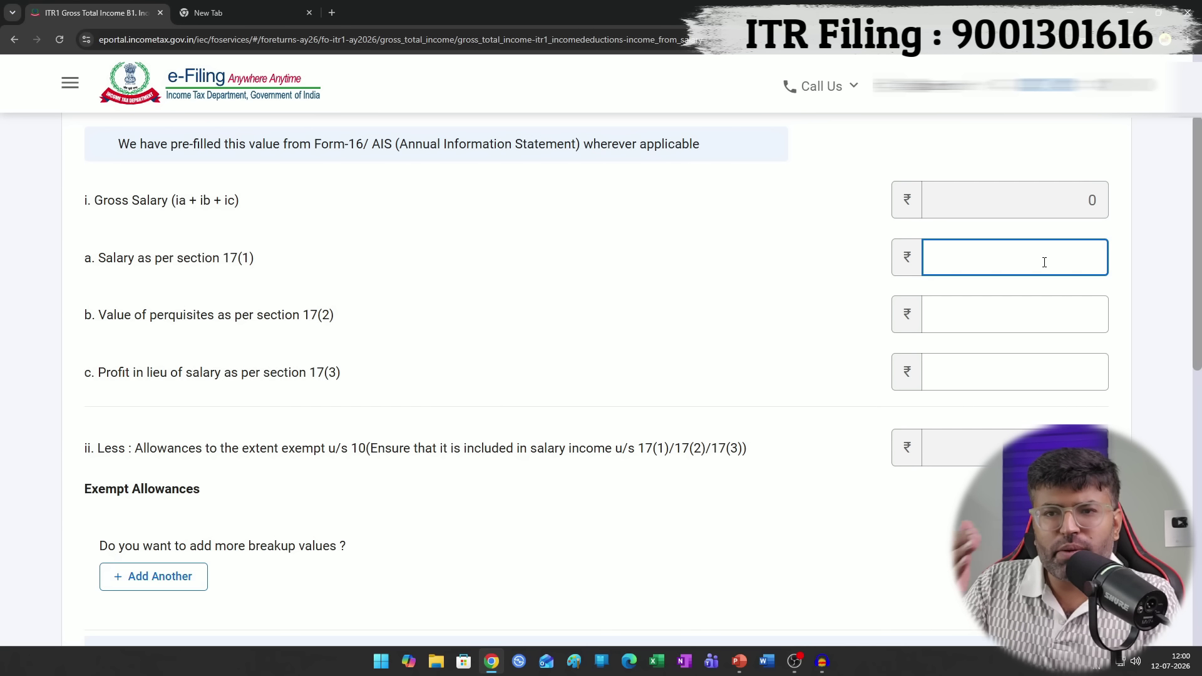
{"action": "left_click_drag", "start_coordinate": [215, 321], "coordinate": [149, 322]}
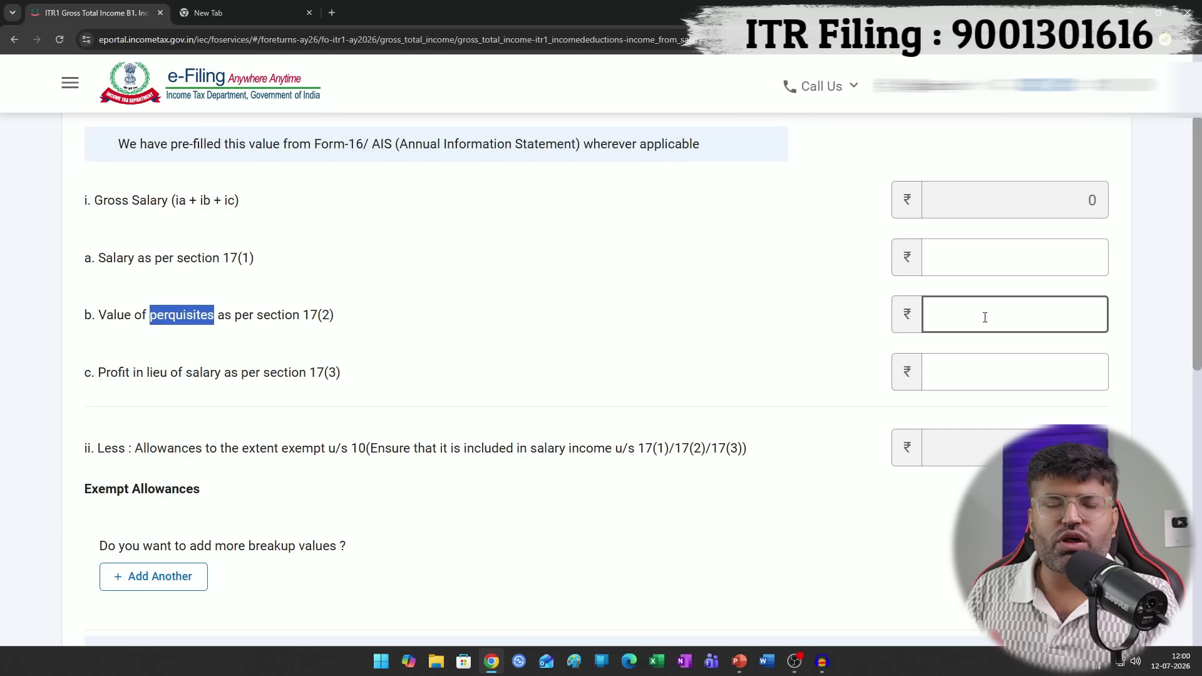
{"action": "left_click", "coordinate": [1057, 248]}
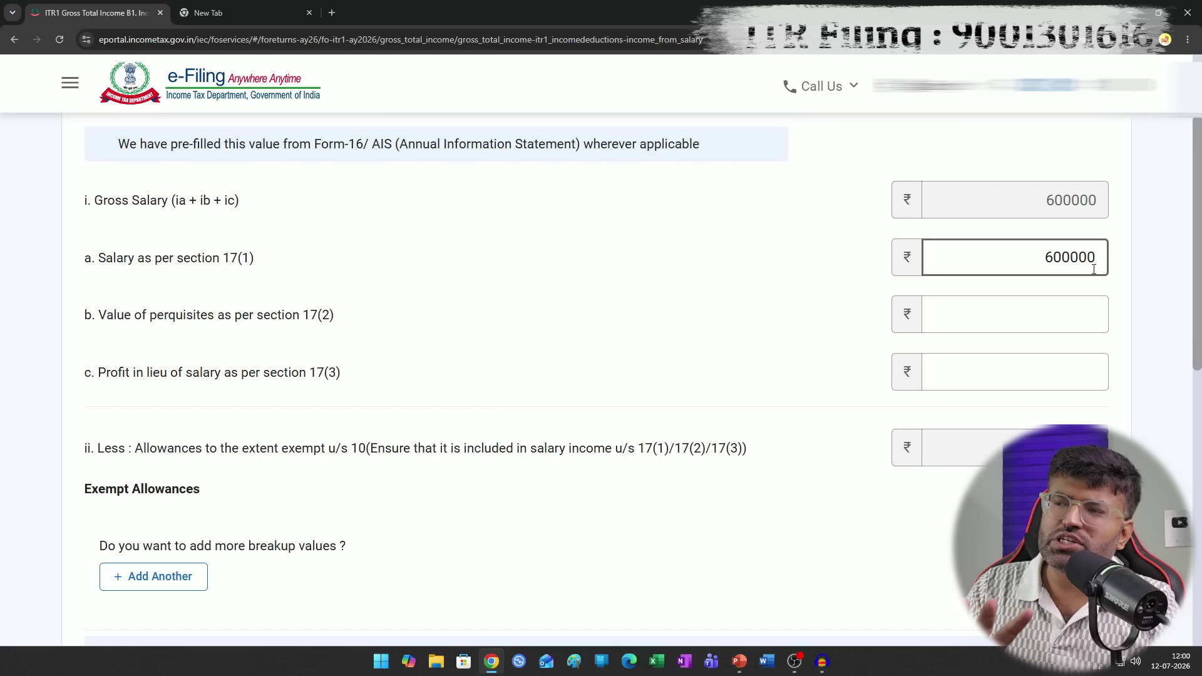
{"action": "left_click_drag", "start_coordinate": [1044, 257], "coordinate": [1052, 257]}
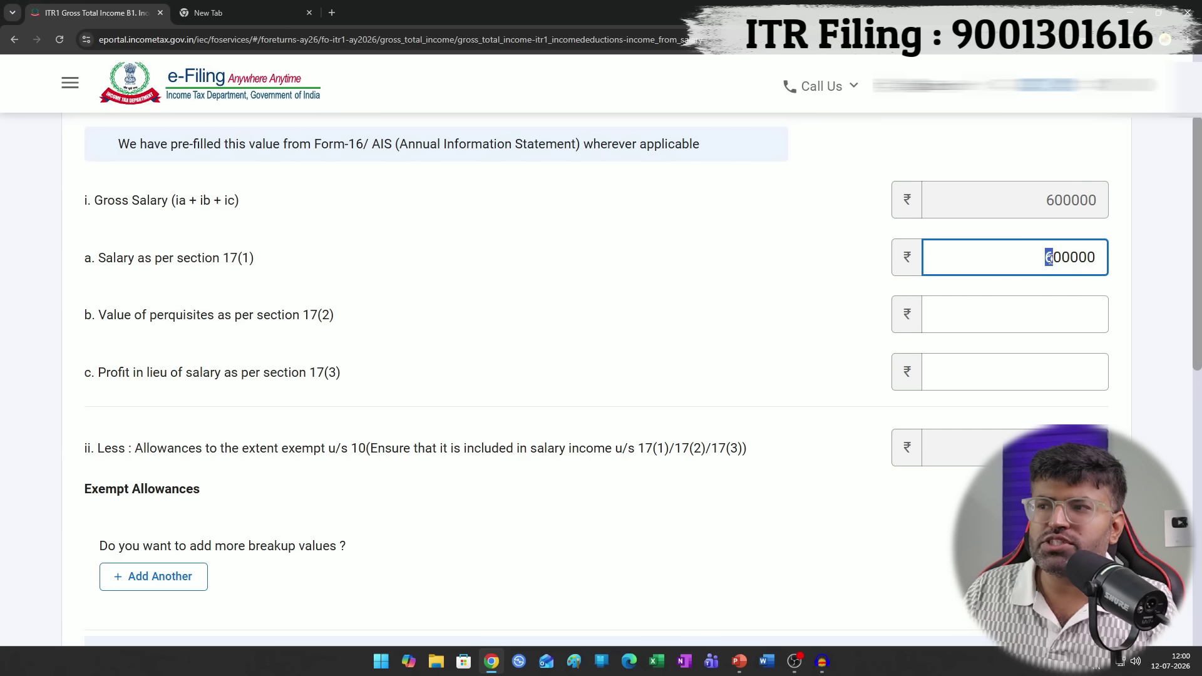
{"action": "type", "text": "5"}
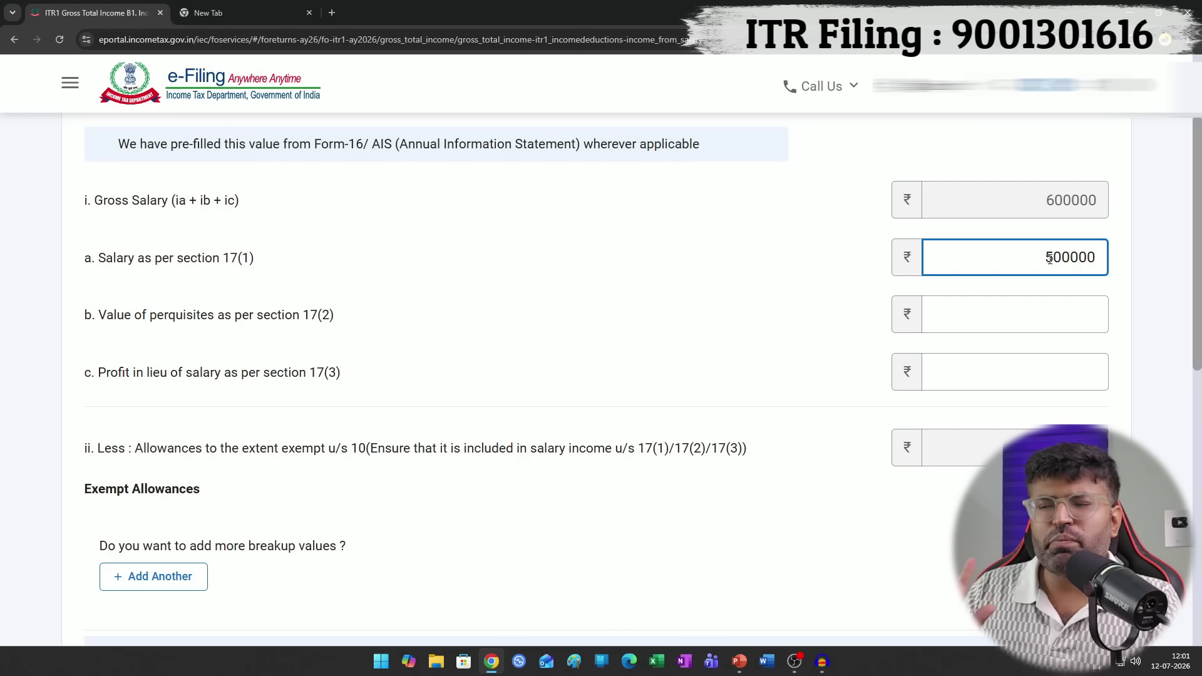
{"action": "left_click", "coordinate": [562, 242]}
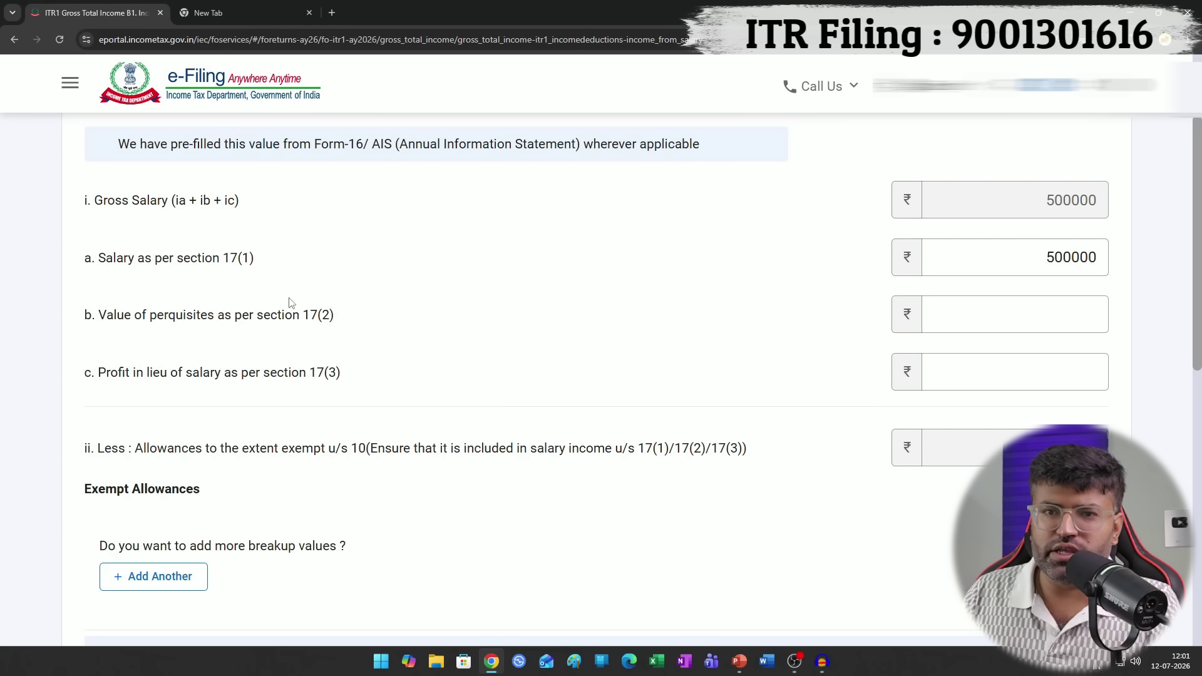
- Add an exempt allowance entry, examine the available natures of exempt allowance, and delete the entry without choosing one
{"action": "scroll", "coordinate": [286, 302], "scroll_direction": "down", "scroll_amount": 1}
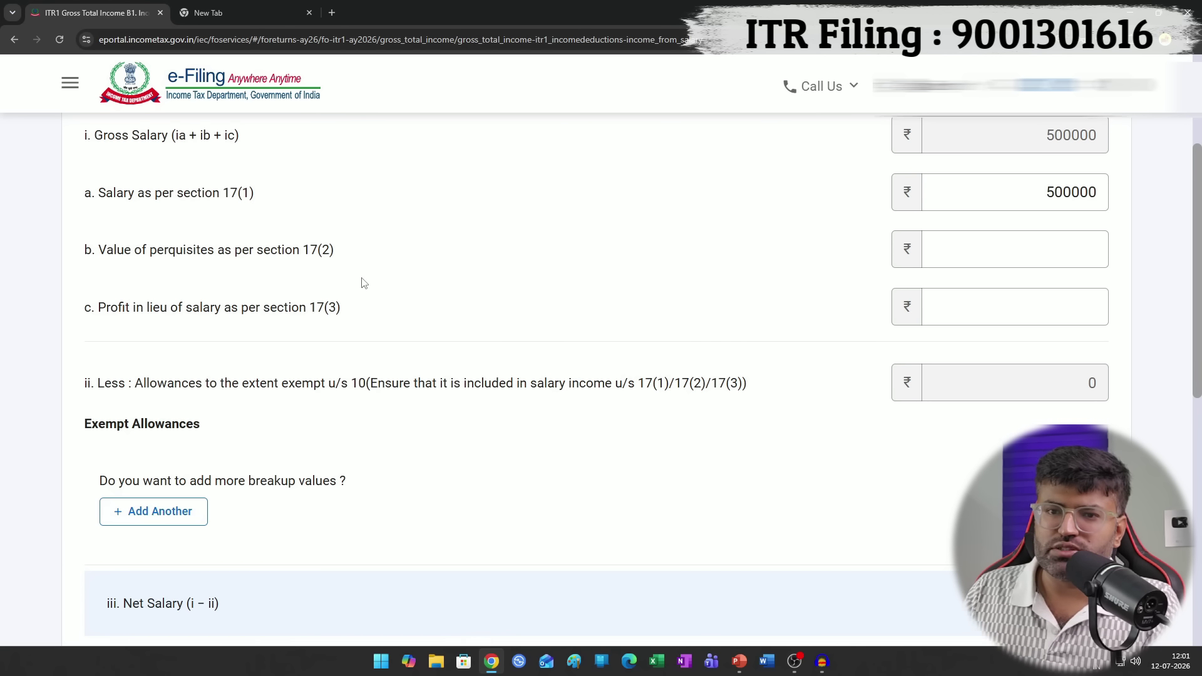
{"action": "scroll", "coordinate": [362, 281], "scroll_direction": "down", "scroll_amount": 3}
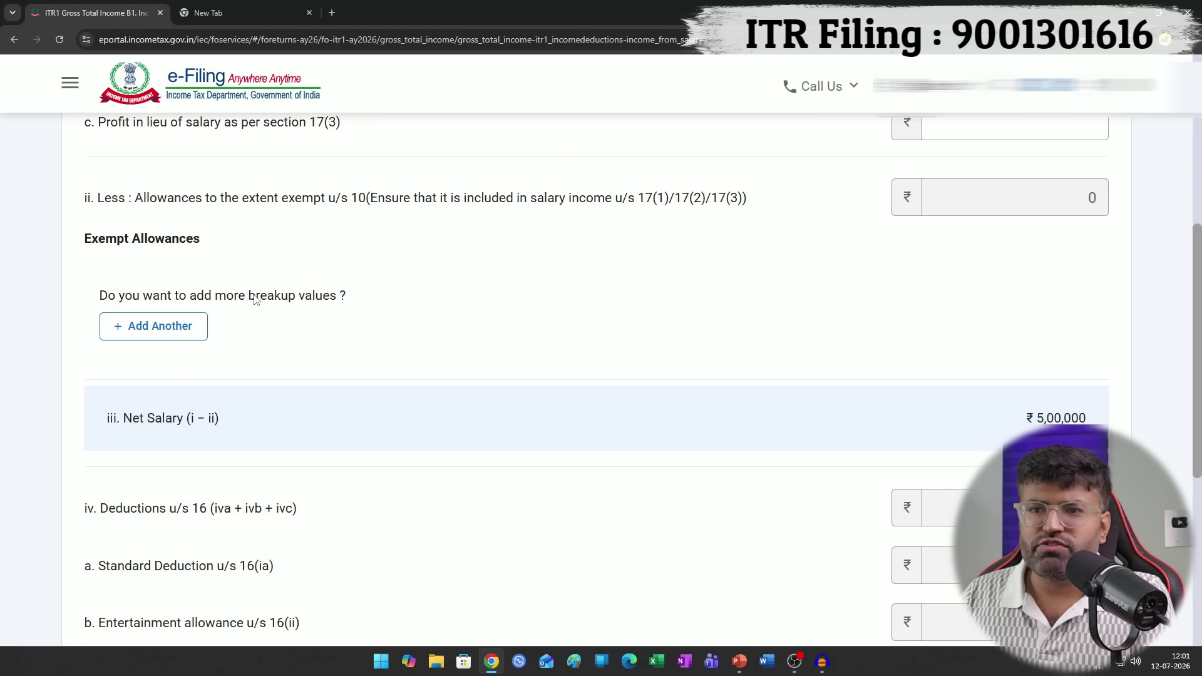
{"action": "scroll", "coordinate": [298, 308], "scroll_direction": "down", "scroll_amount": 5}
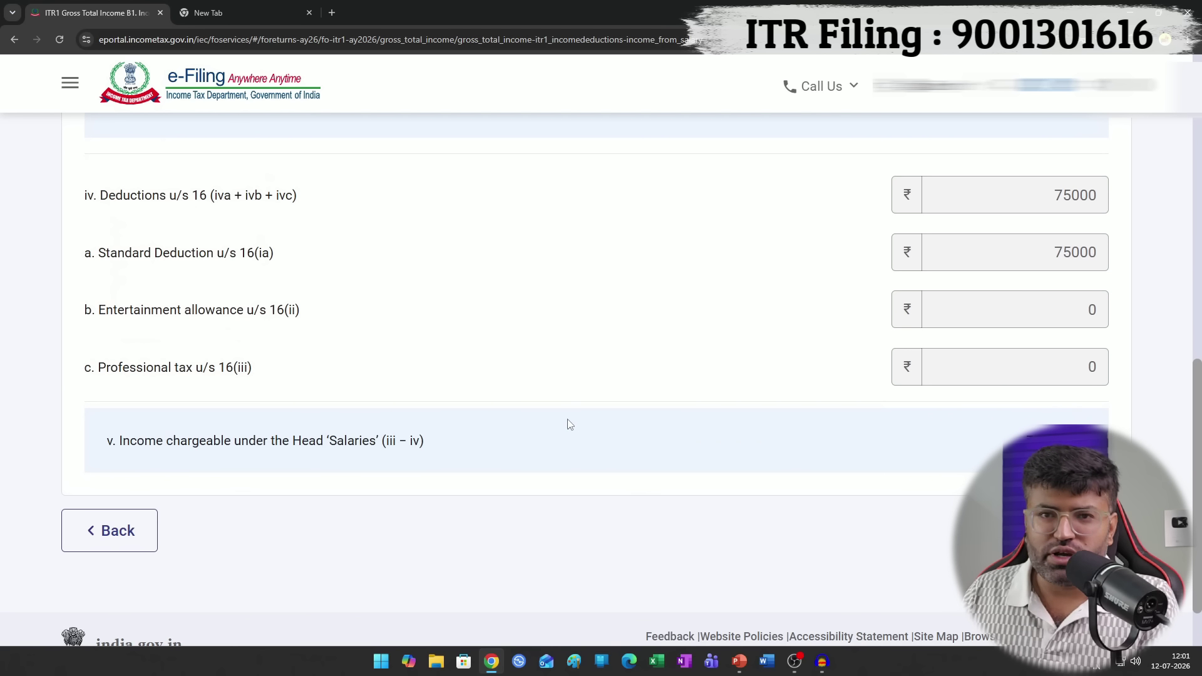
{"action": "scroll", "coordinate": [125, 433], "scroll_direction": "up", "scroll_amount": 4}
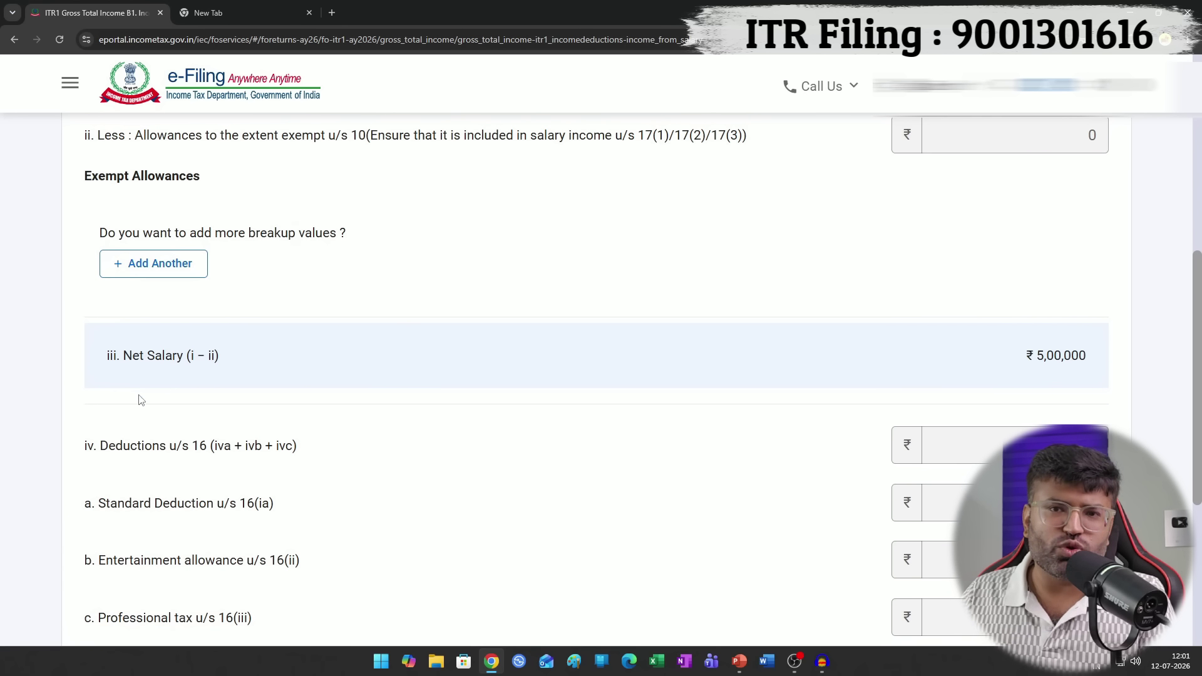
{"action": "left_click", "coordinate": [169, 261]}
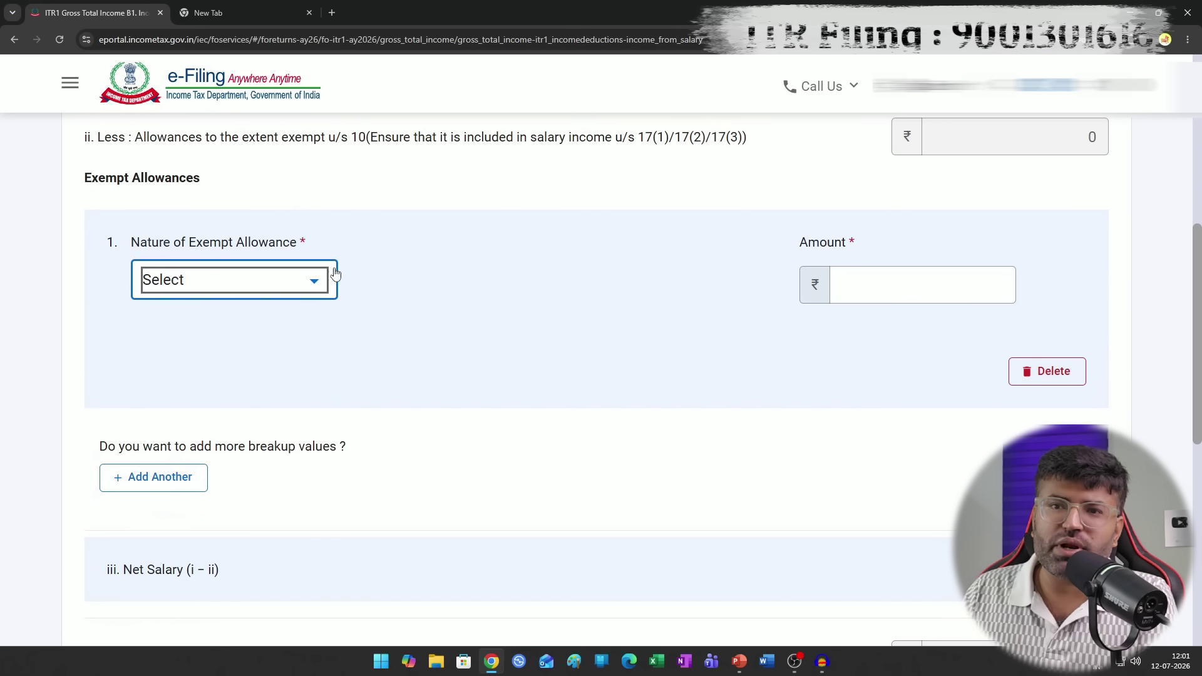
{"action": "left_click", "coordinate": [312, 284]}
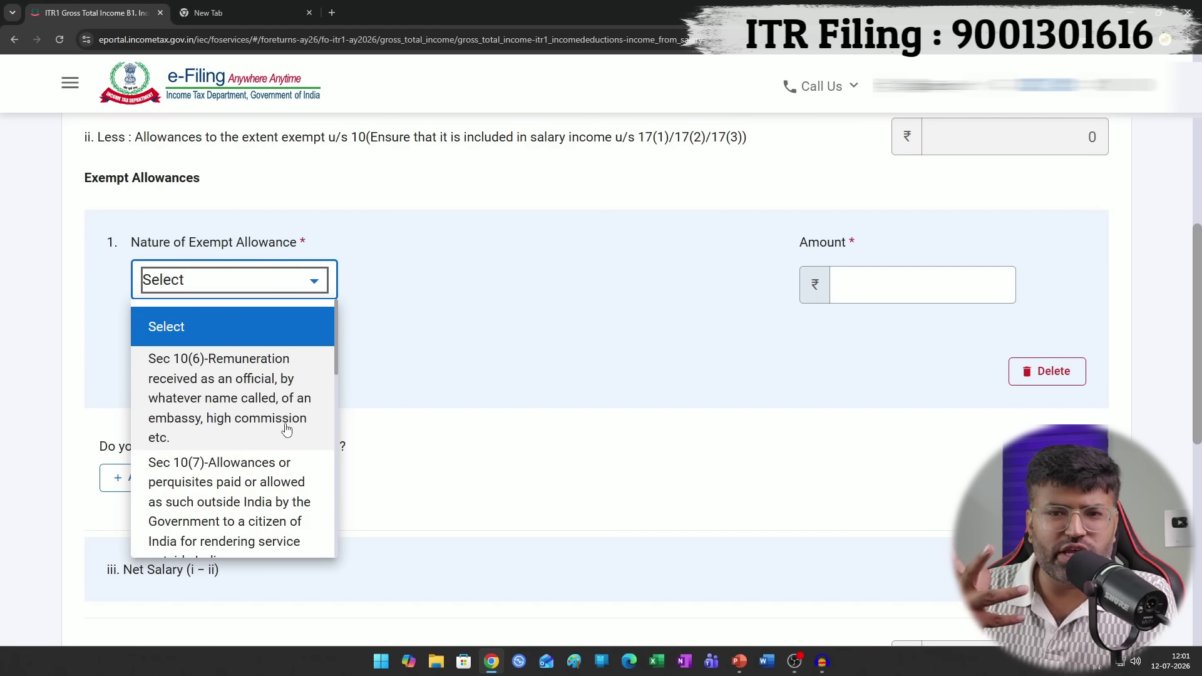
{"action": "scroll", "coordinate": [269, 428], "scroll_direction": "down", "scroll_amount": 1}
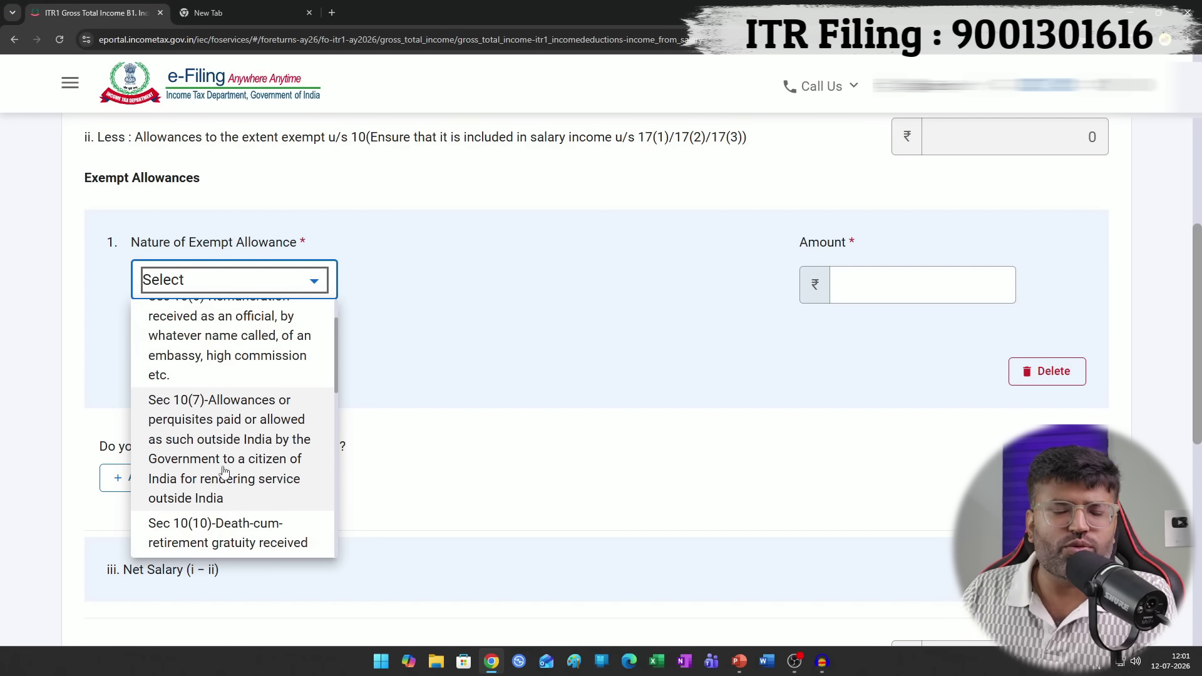
{"action": "scroll", "coordinate": [254, 478], "scroll_direction": "down", "scroll_amount": 2}
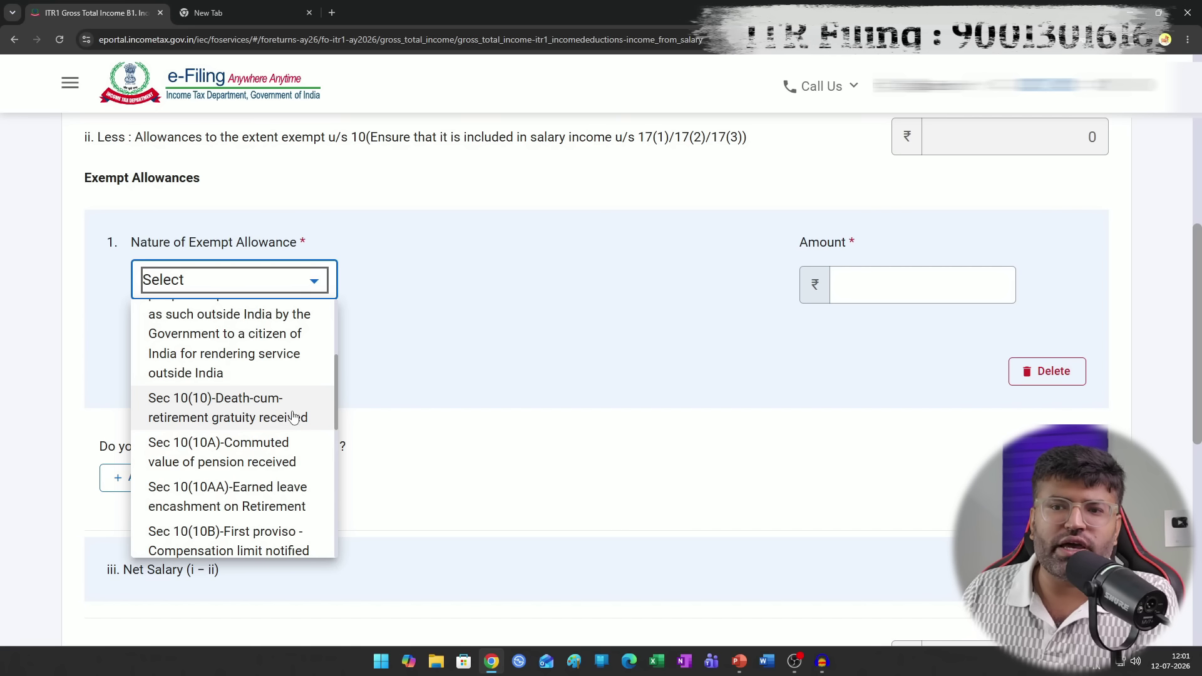
{"action": "scroll", "coordinate": [277, 410], "scroll_direction": "down", "scroll_amount": 1}
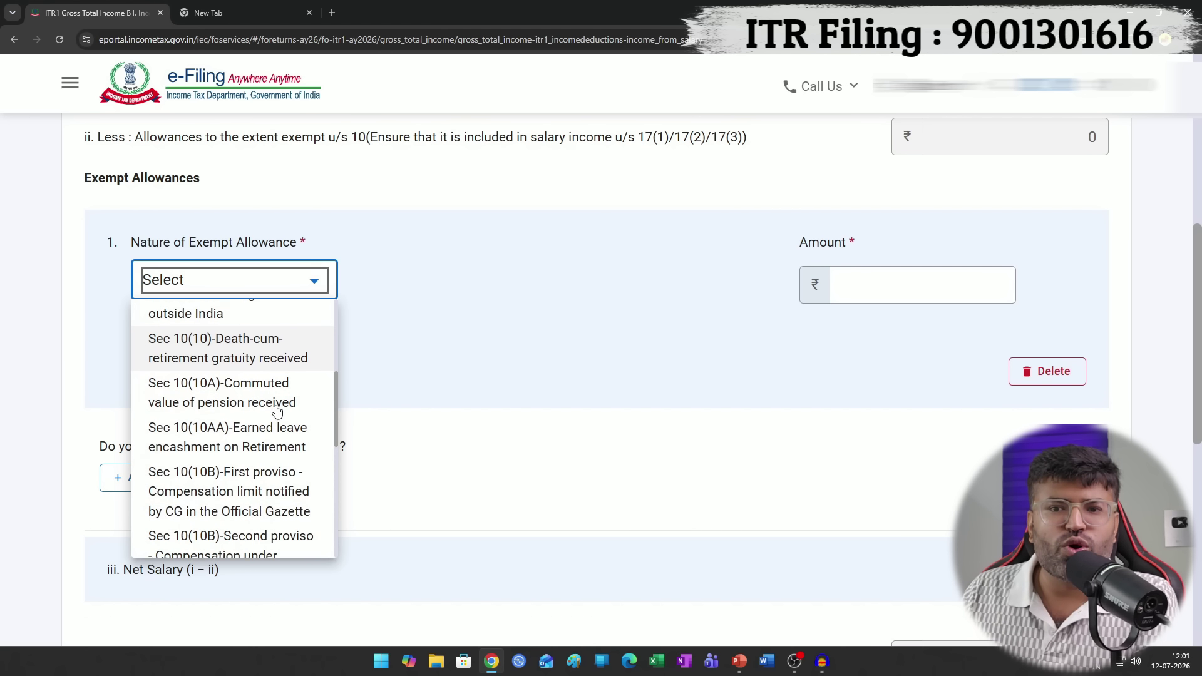
{"action": "scroll", "coordinate": [282, 413], "scroll_direction": "down", "scroll_amount": 1}
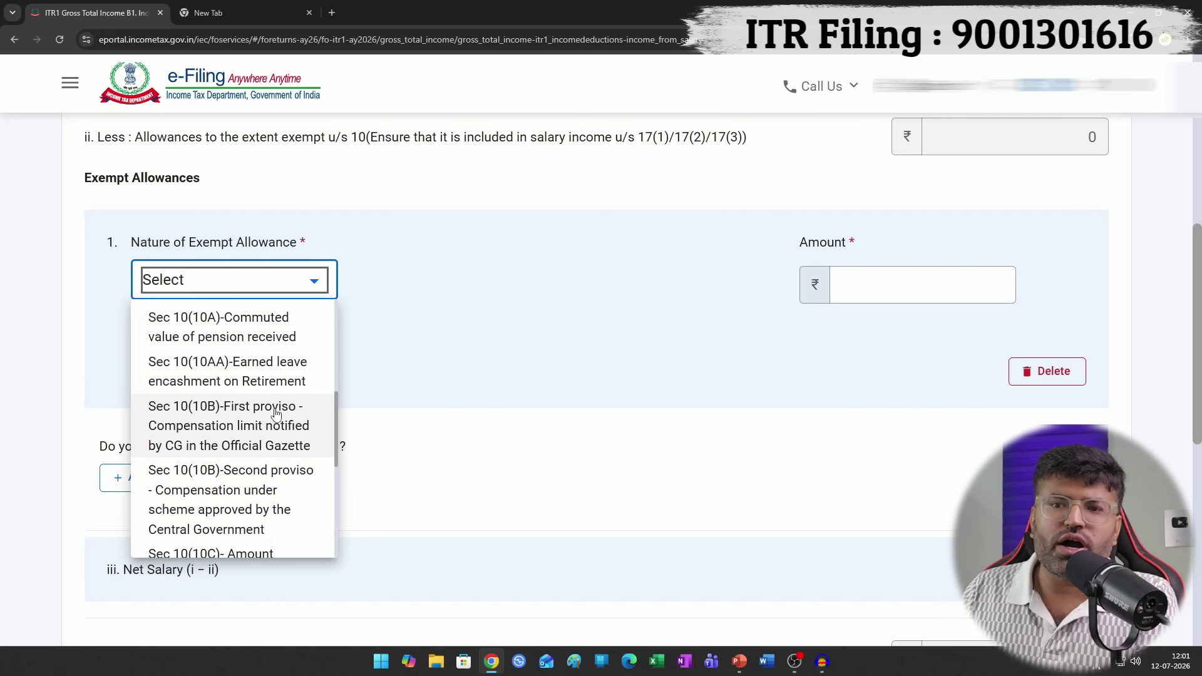
{"action": "scroll", "coordinate": [275, 419], "scroll_direction": "down", "scroll_amount": 2}
{"action": "scroll", "coordinate": [259, 440], "scroll_direction": "down", "scroll_amount": 2}
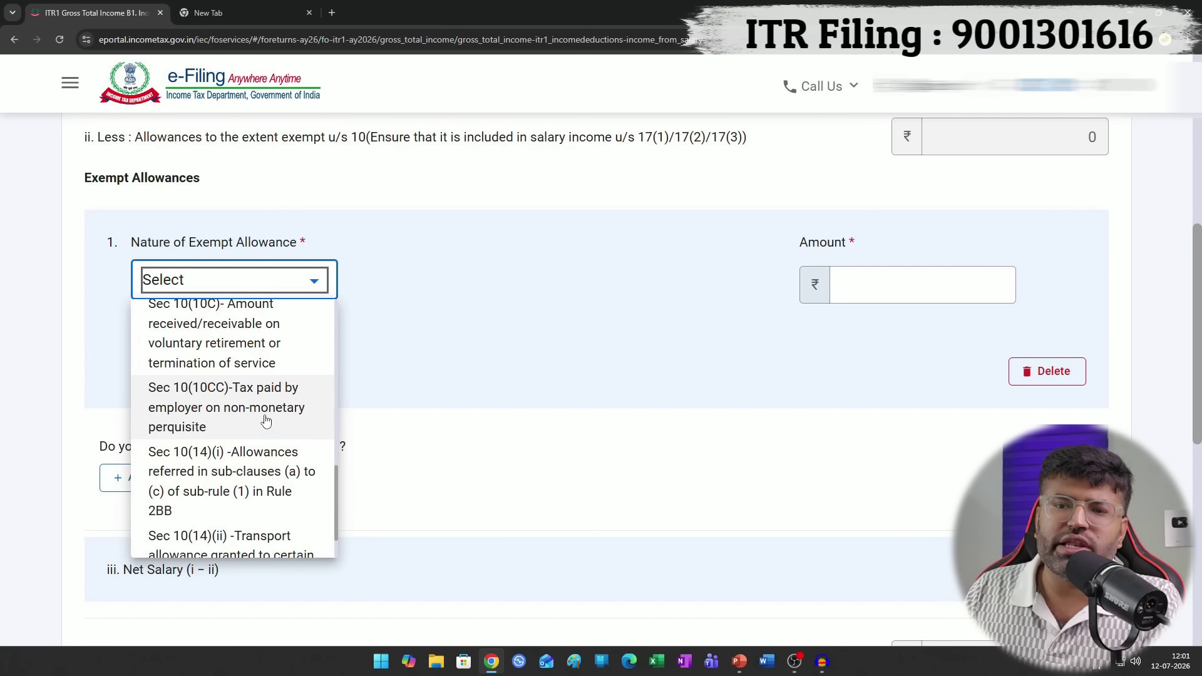
{"action": "scroll", "coordinate": [264, 420], "scroll_direction": "down", "scroll_amount": 1}
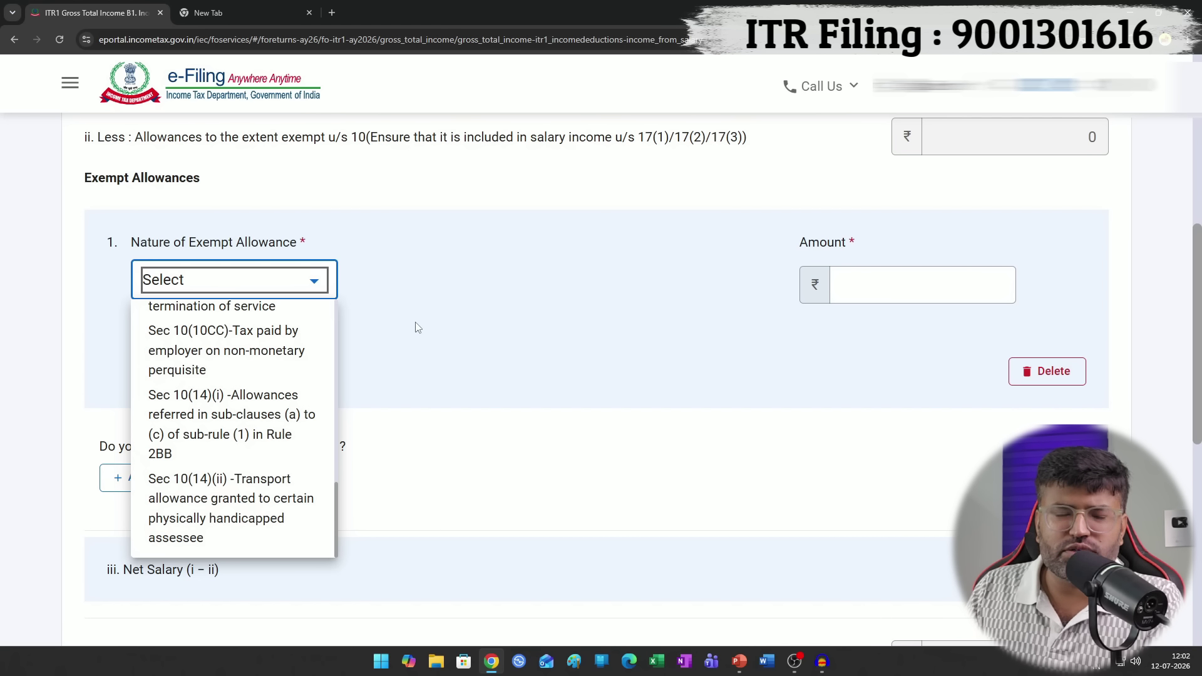
{"action": "left_click", "coordinate": [486, 307]}
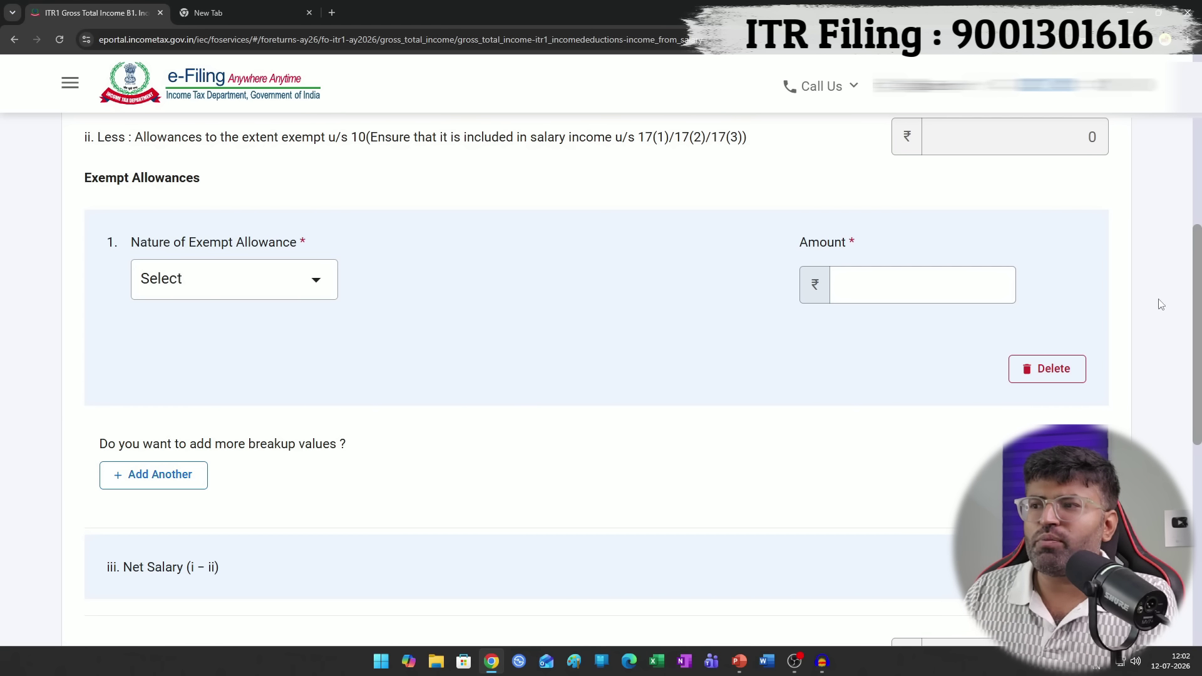
{"action": "left_click", "coordinate": [1064, 369]}
{"action": "left_click", "coordinate": [674, 404]}
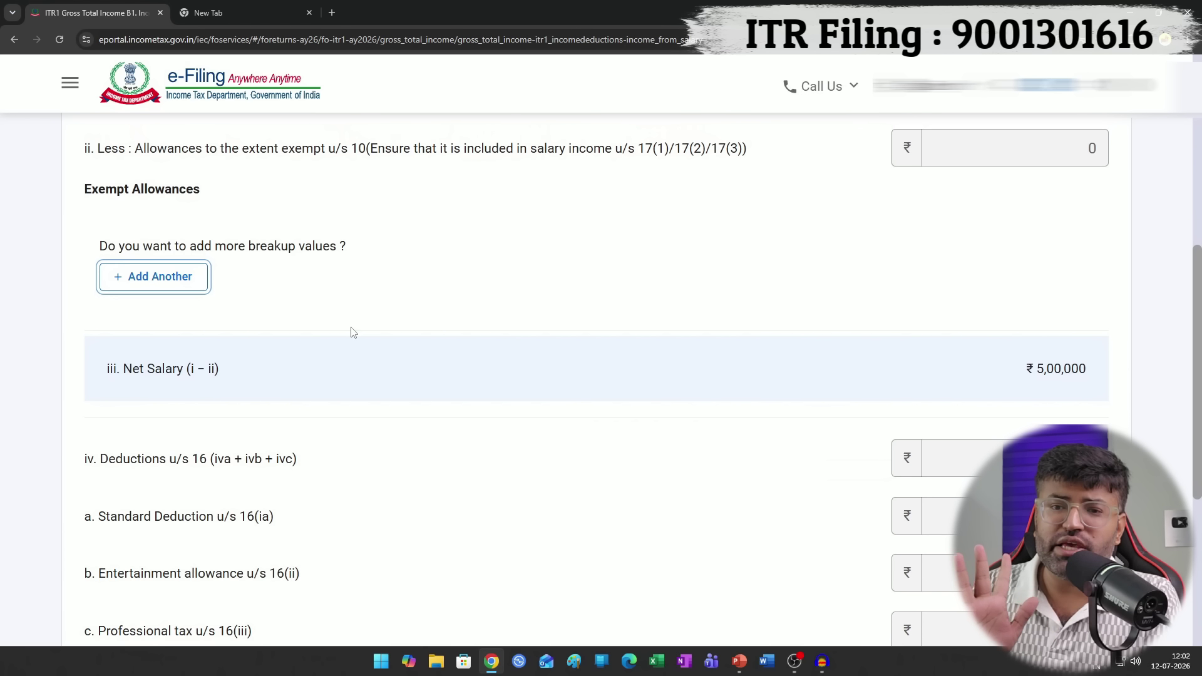
- Check the section 16 deductions, including the standard deduction, and save the salary income details
{"action": "scroll", "coordinate": [350, 330], "scroll_direction": "down", "scroll_amount": 3}
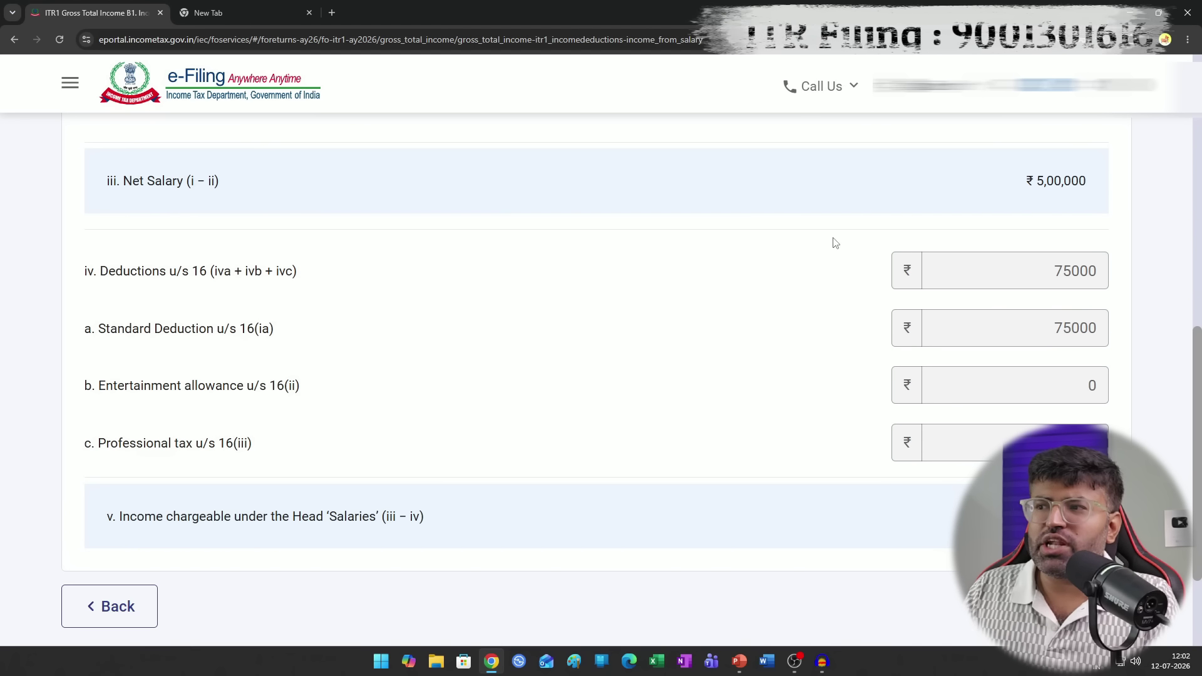
{"action": "left_click_drag", "start_coordinate": [98, 271], "coordinate": [294, 322]}
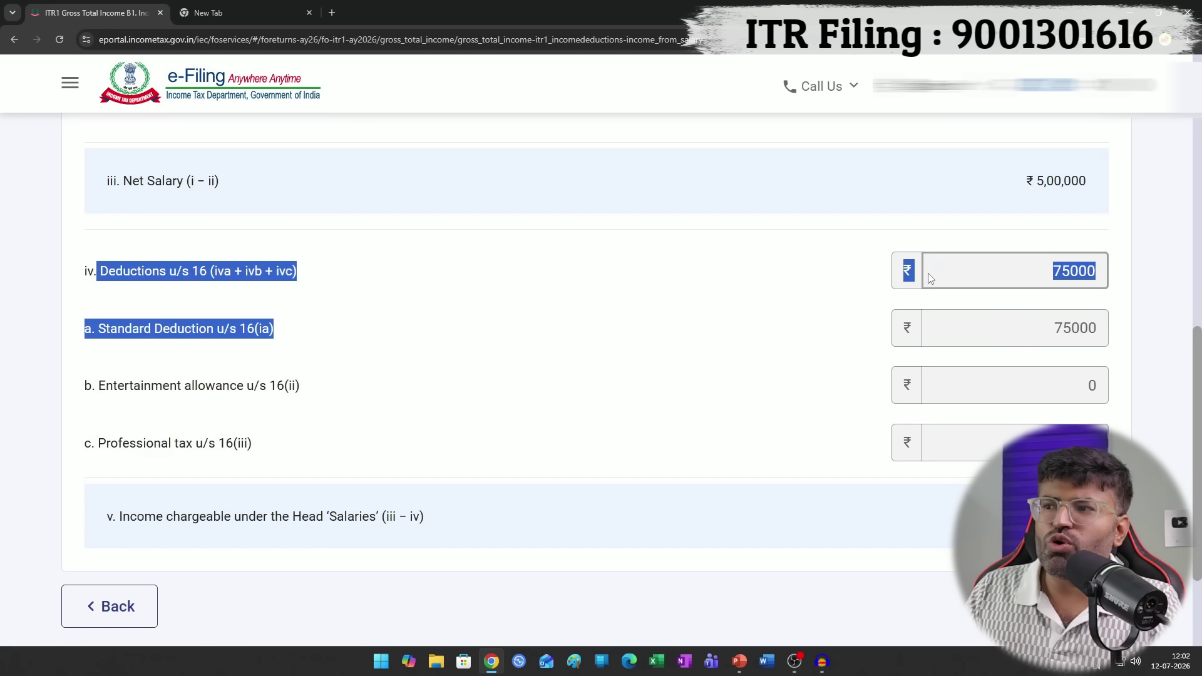
{"action": "left_click", "coordinate": [996, 272]}
{"action": "left_click_drag", "start_coordinate": [1046, 273], "coordinate": [1098, 275]}
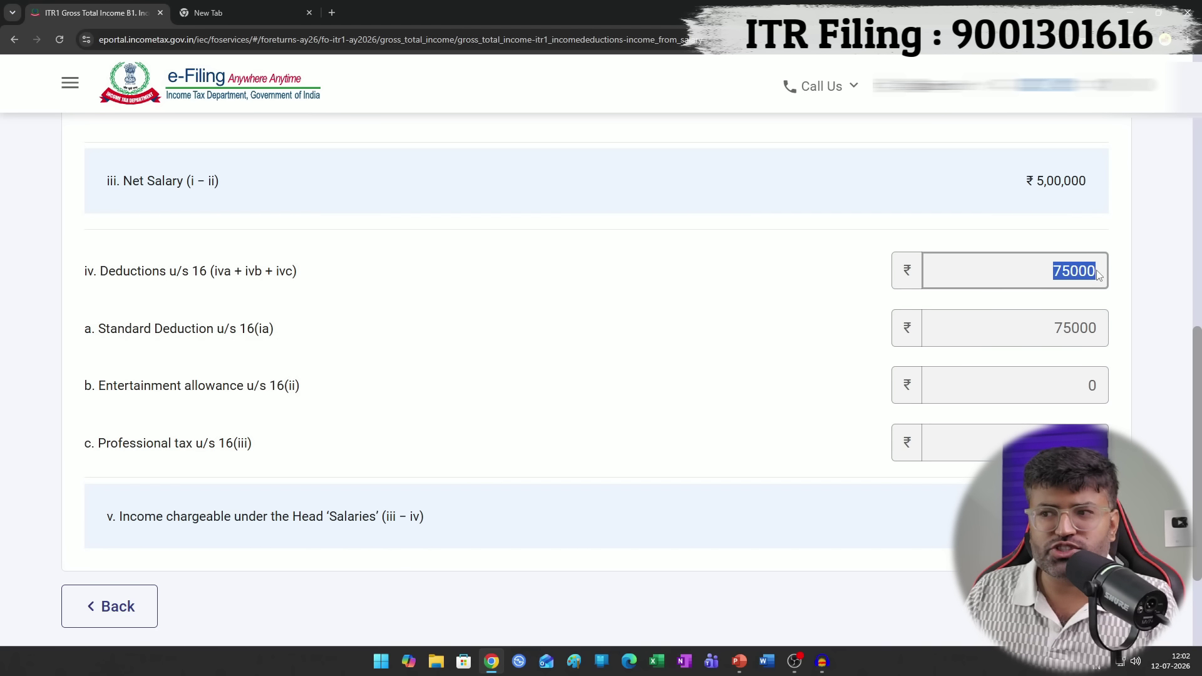
{"action": "scroll", "coordinate": [1025, 381], "scroll_direction": "down", "scroll_amount": 2}
{"action": "left_click", "coordinate": [1073, 481]}
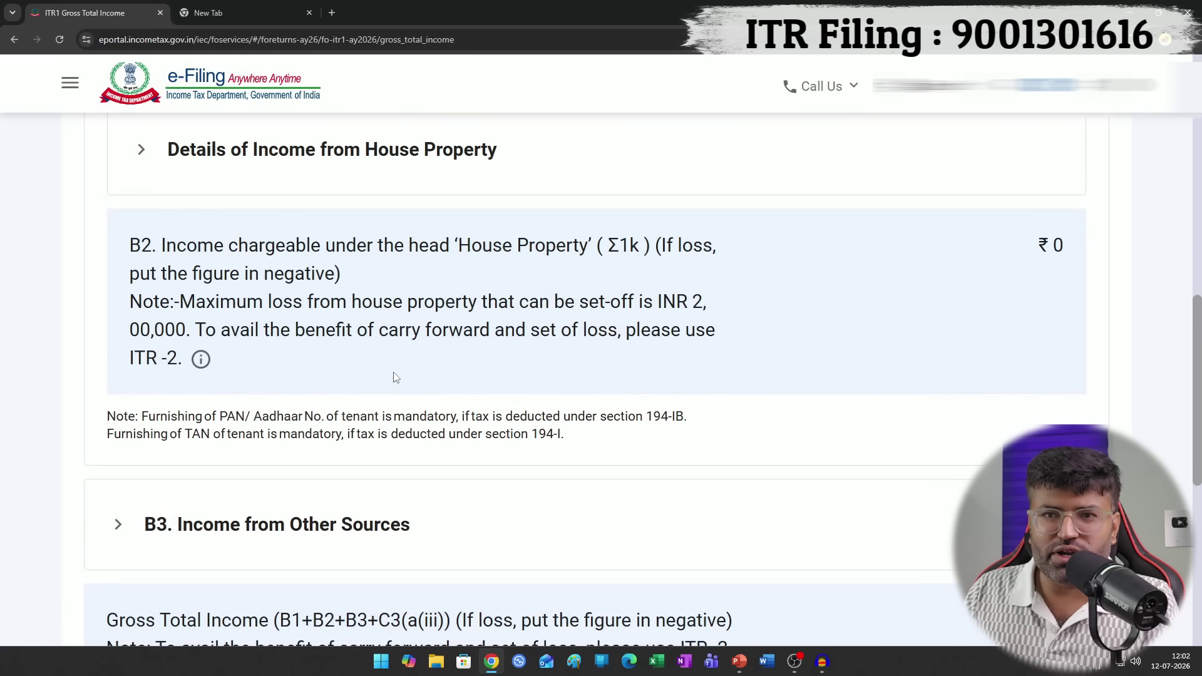
- Check the salary summary and open a new property entry under Details of Income from House Property
{"action": "scroll", "coordinate": [395, 377], "scroll_direction": "up", "scroll_amount": 8}
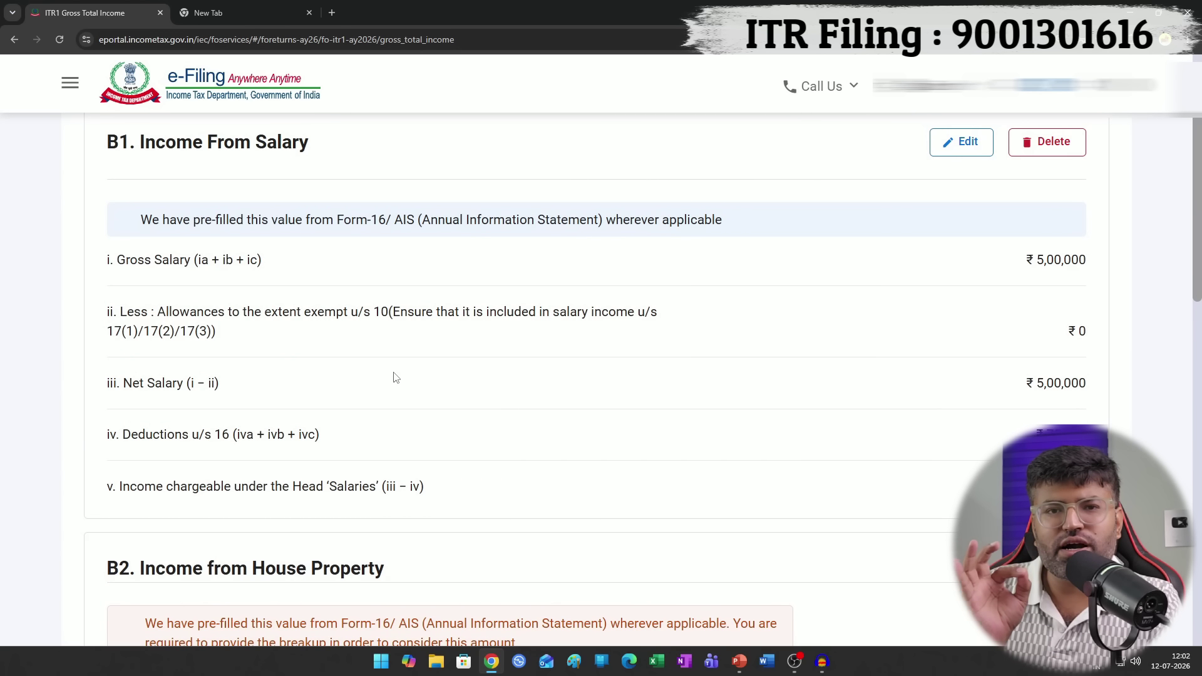
{"action": "scroll", "coordinate": [394, 374], "scroll_direction": "down", "scroll_amount": 3}
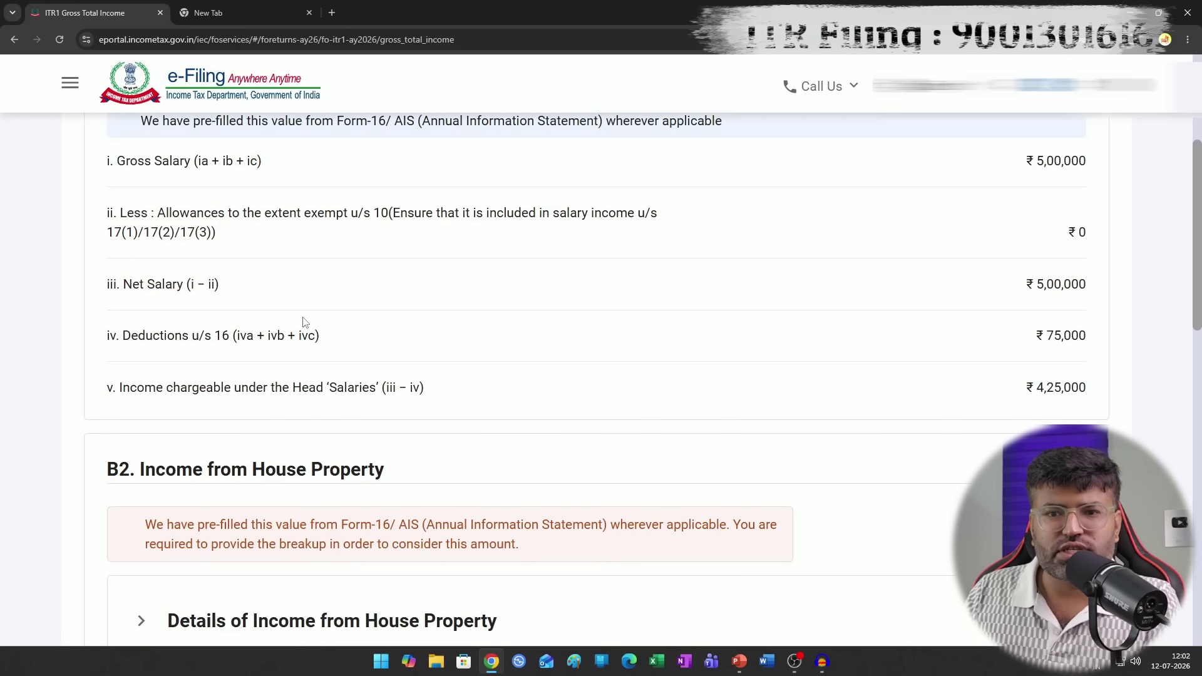
{"action": "left_click_drag", "start_coordinate": [139, 380], "coordinate": [397, 380]}
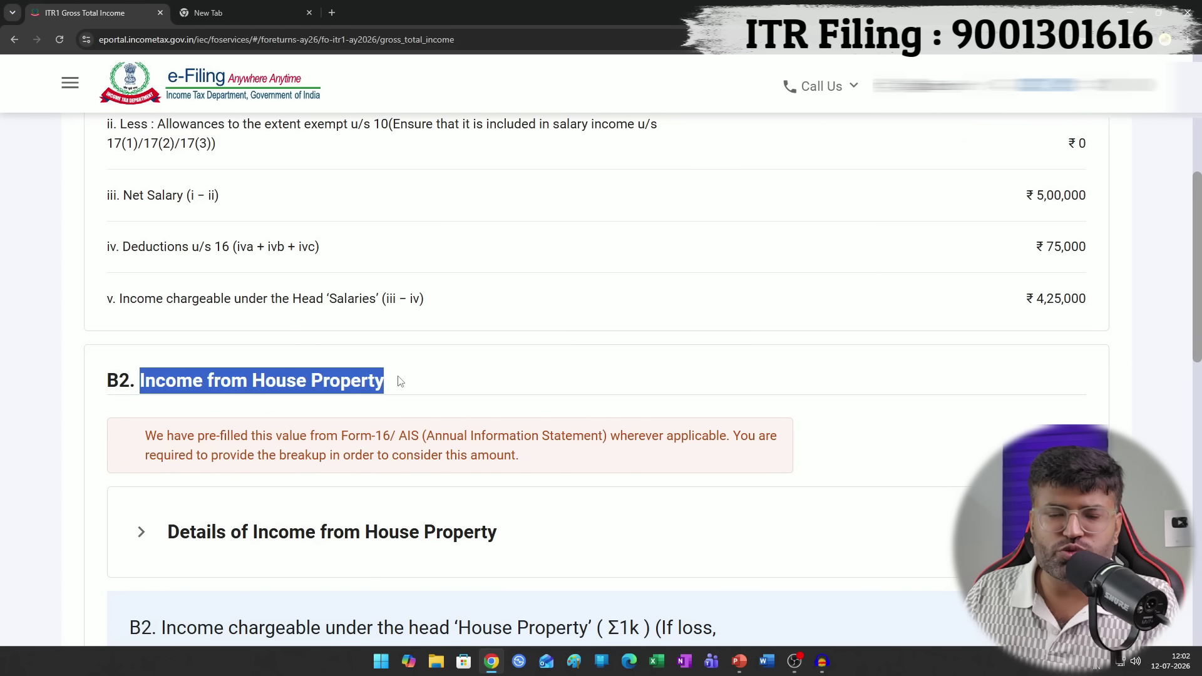
{"action": "scroll", "coordinate": [397, 381], "scroll_direction": "down", "scroll_amount": 3}
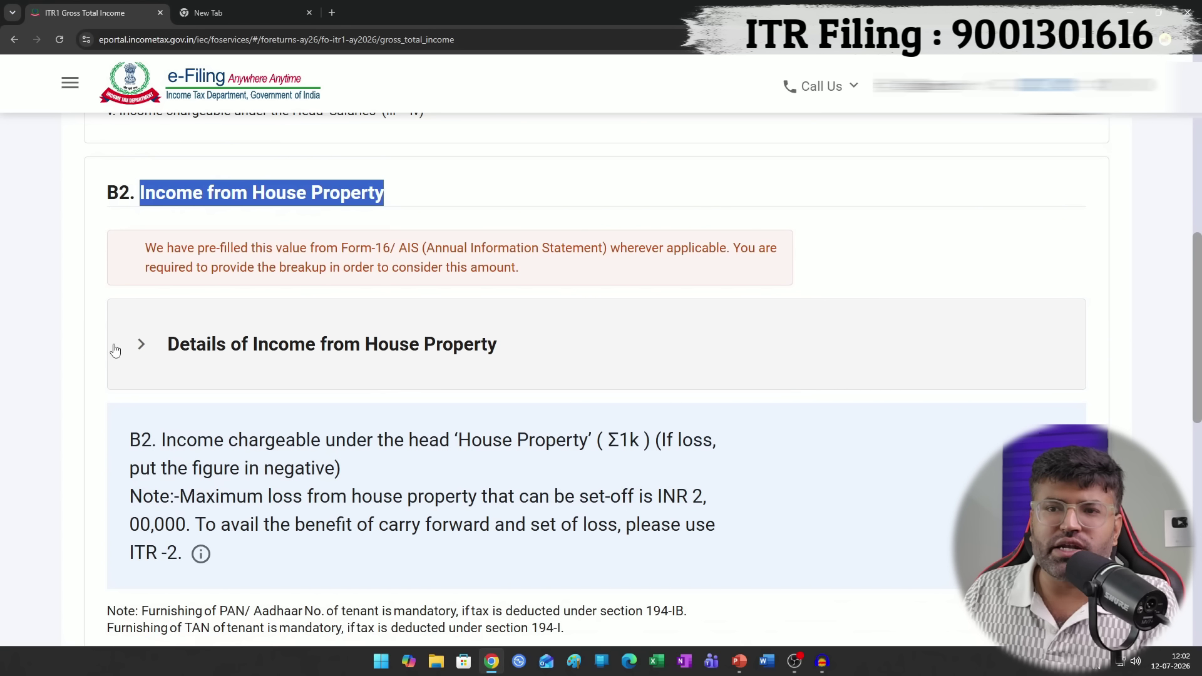
{"action": "left_click", "coordinate": [144, 346]}
{"action": "scroll", "coordinate": [273, 342], "scroll_direction": "down", "scroll_amount": 2}
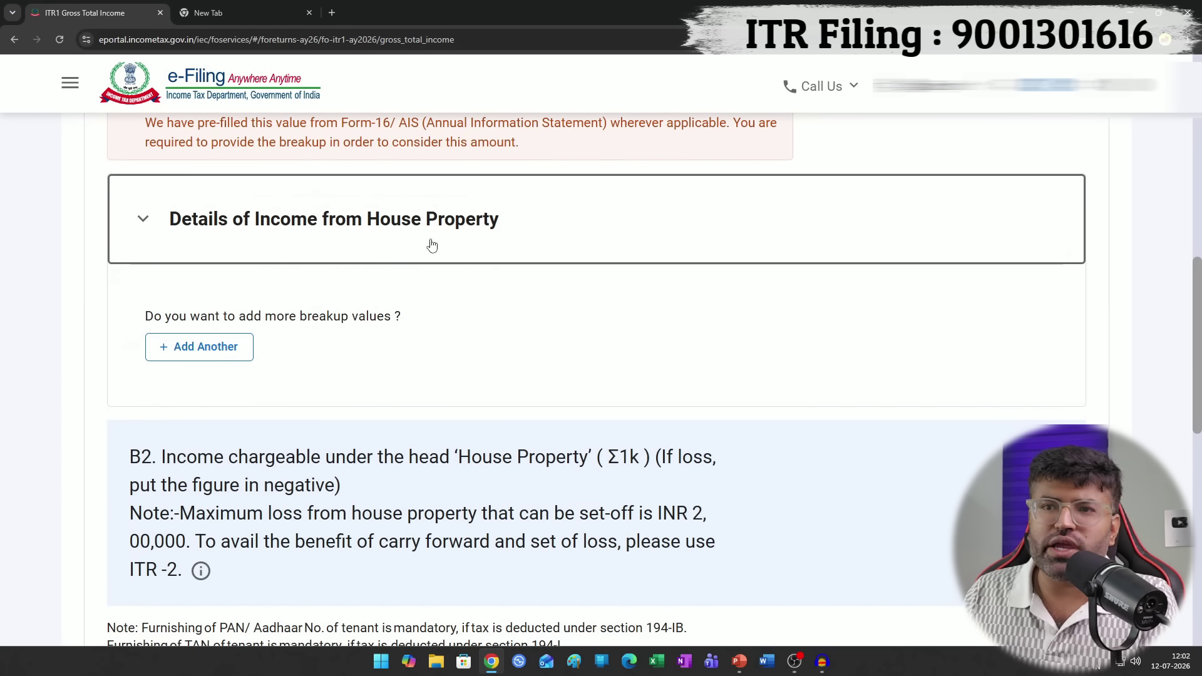
{"action": "left_click", "coordinate": [226, 354]}
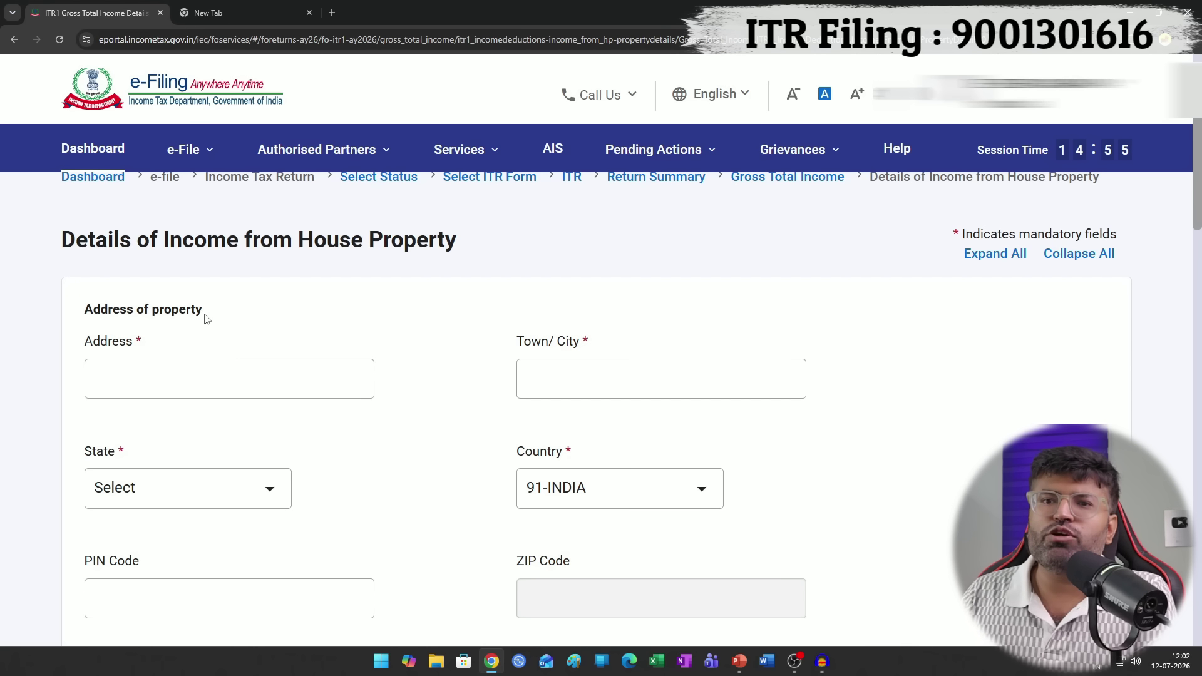
{"action": "left_click_drag", "start_coordinate": [210, 313], "coordinate": [75, 327]}
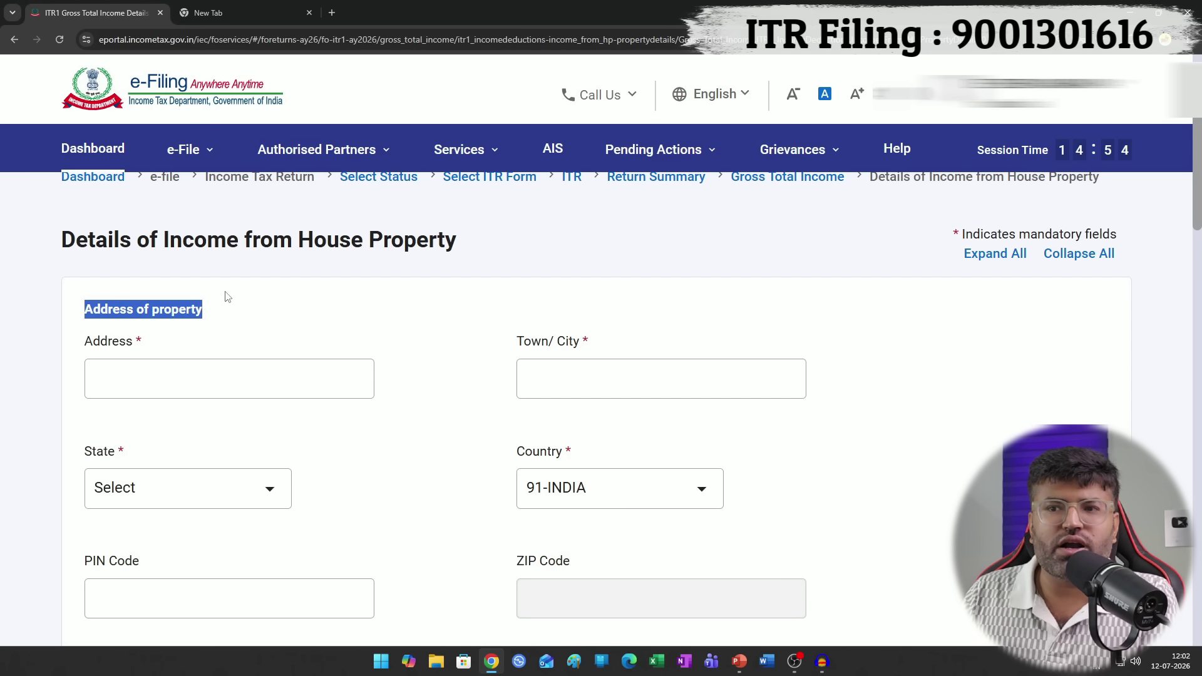
- Look over the property address fields and set the owner of the property to Self
{"action": "scroll", "coordinate": [227, 296], "scroll_direction": "down", "scroll_amount": 2}
{"action": "scroll", "coordinate": [226, 332], "scroll_direction": "down", "scroll_amount": 1}
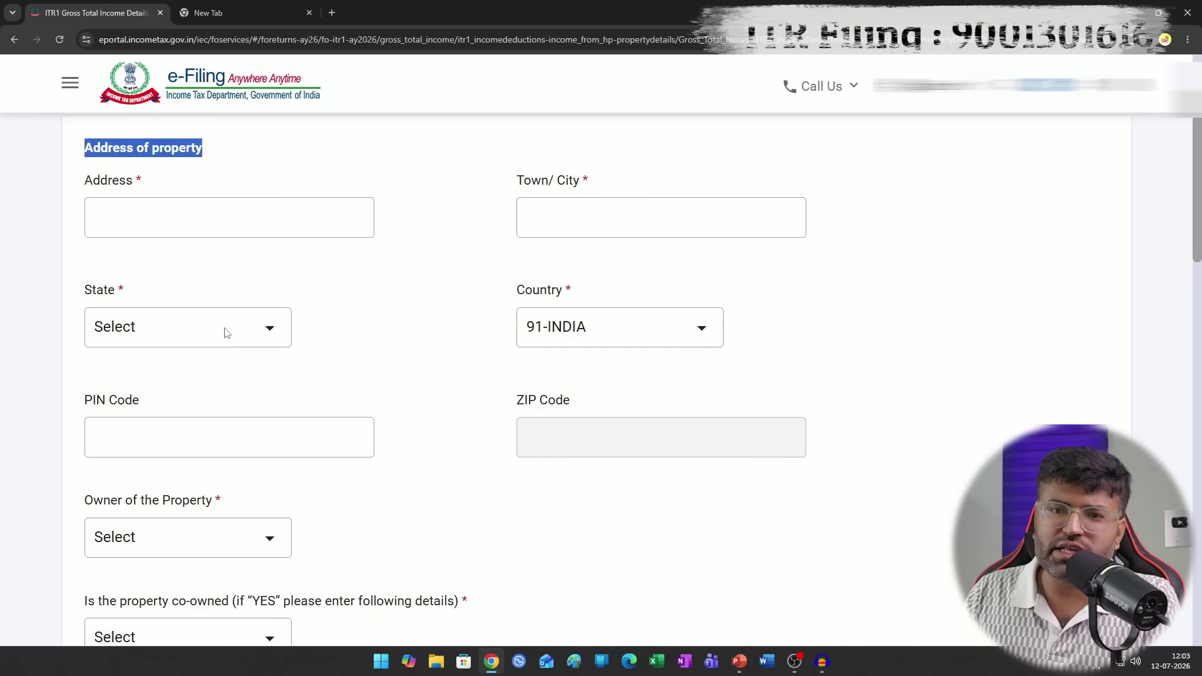
{"action": "scroll", "coordinate": [227, 295], "scroll_direction": "down", "scroll_amount": 5}
{"action": "scroll", "coordinate": [94, 254], "scroll_direction": "up", "scroll_amount": 2}
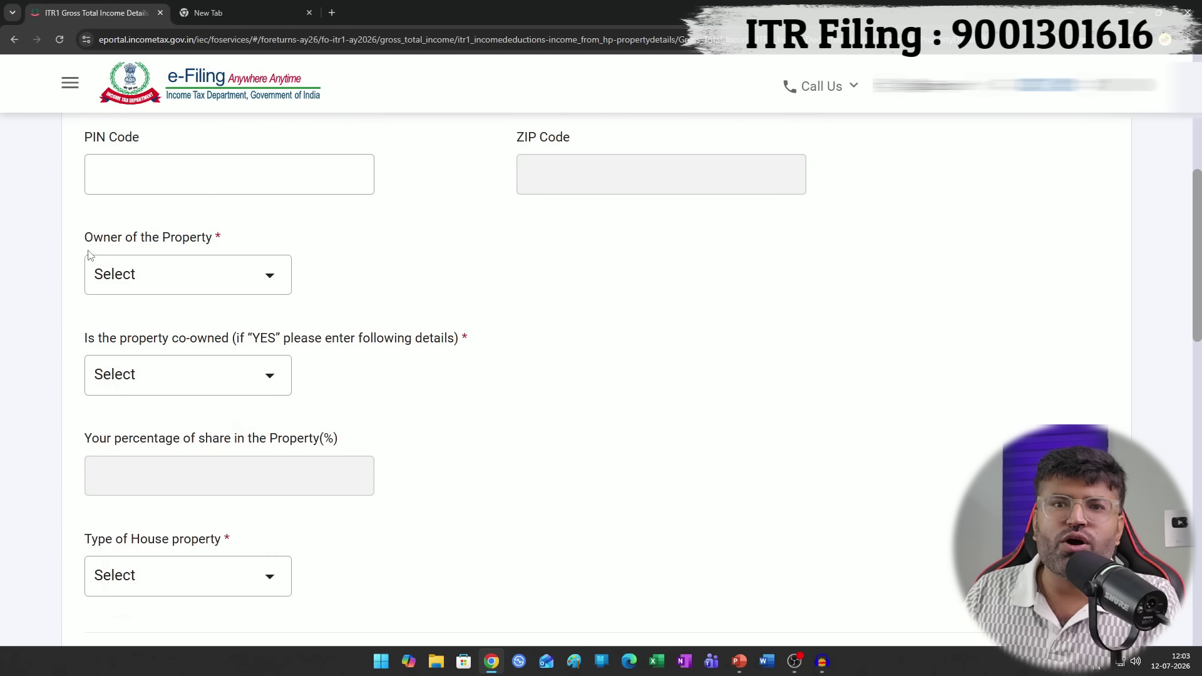
{"action": "left_click_drag", "start_coordinate": [88, 254], "coordinate": [184, 249]}
{"action": "left_click", "coordinate": [266, 273]}
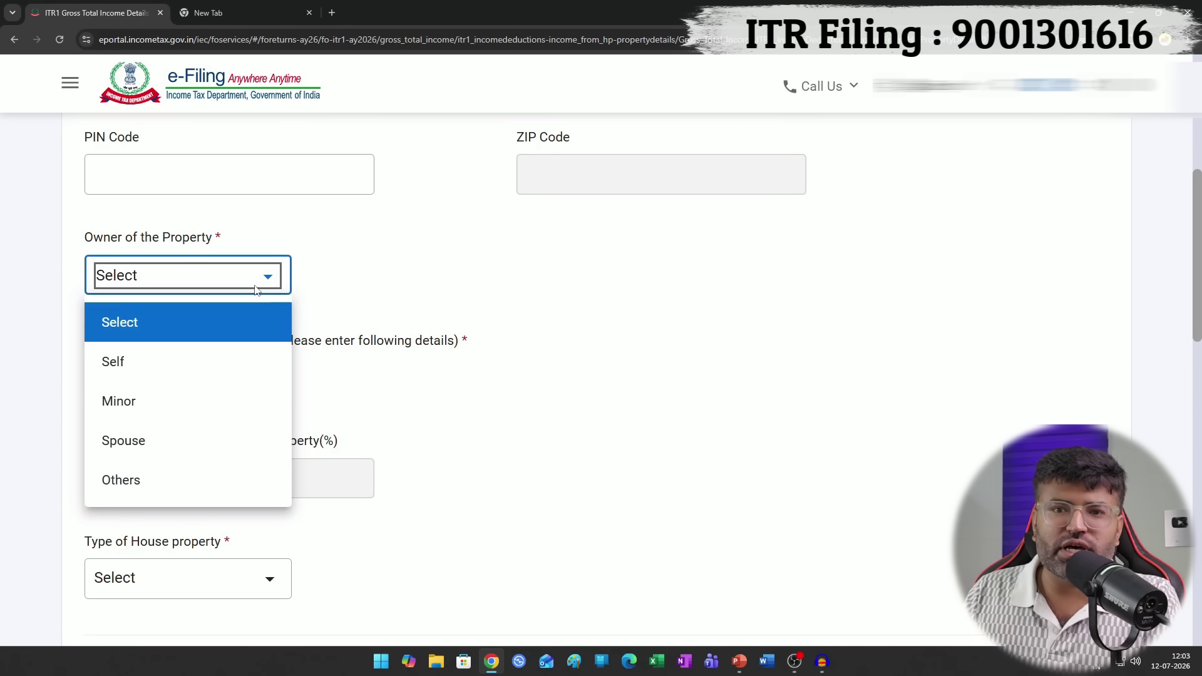
{"action": "left_click", "coordinate": [224, 353]}
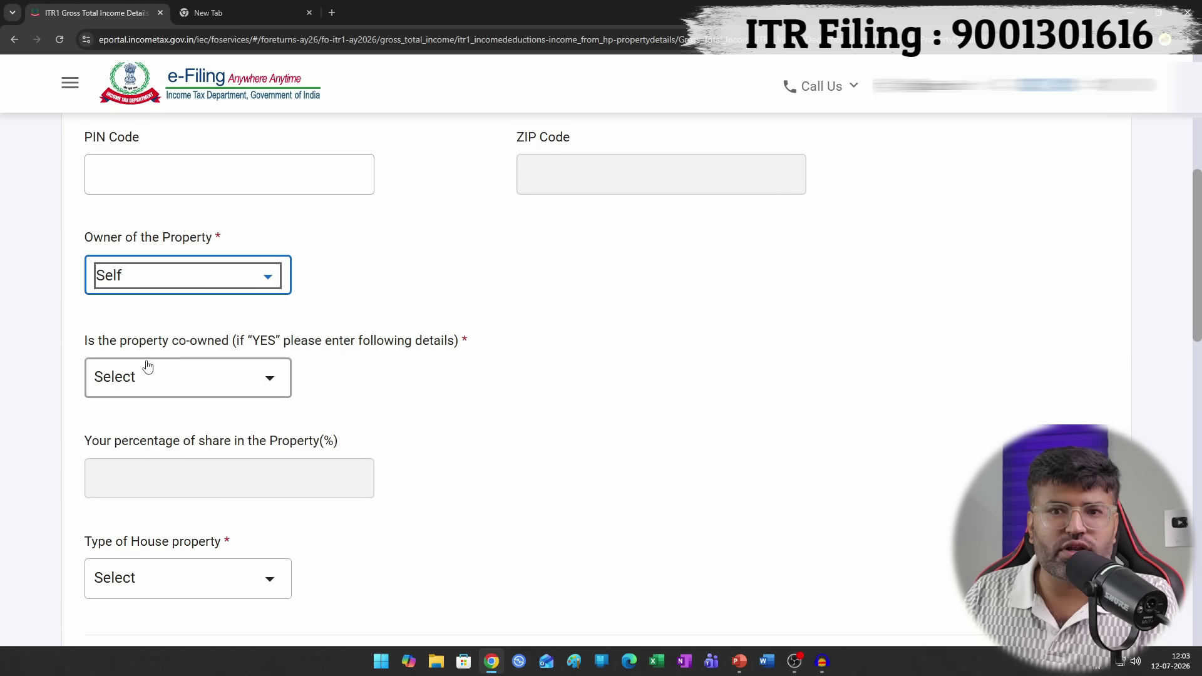
- Check the percentage share and co-owner fields with co-ownership set to Yes, and set the property's co-ownership to No
{"action": "left_click_drag", "start_coordinate": [134, 344], "coordinate": [231, 352]}
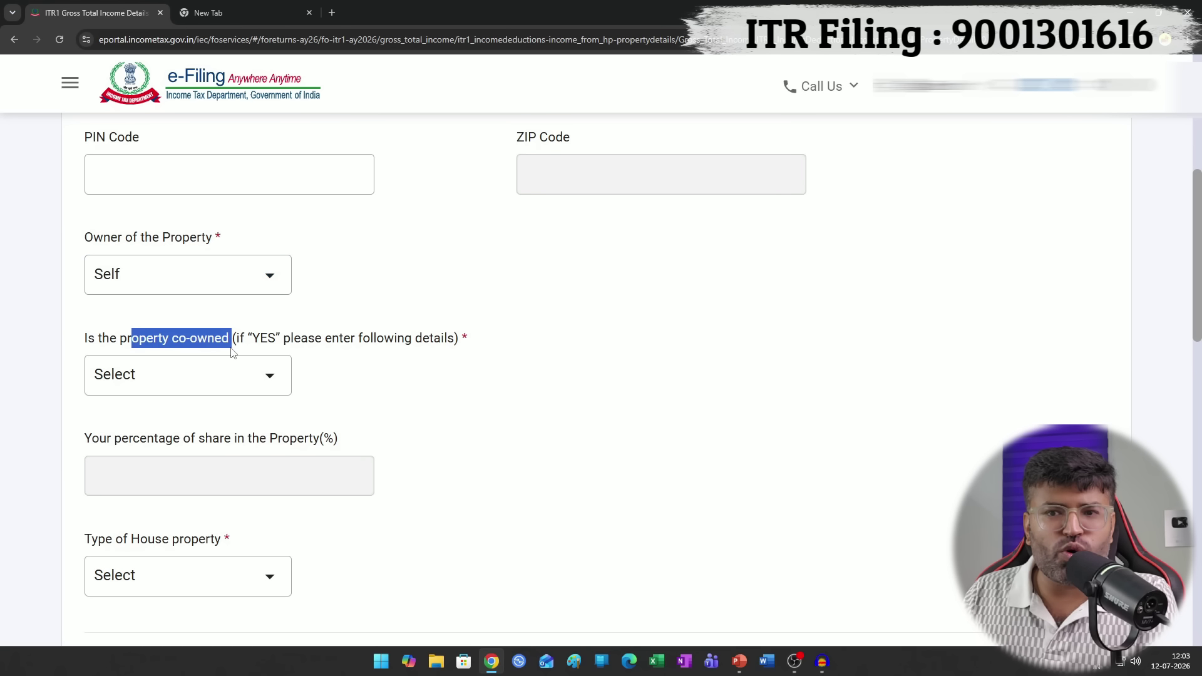
{"action": "left_click", "coordinate": [266, 376]}
{"action": "left_click", "coordinate": [343, 355]}
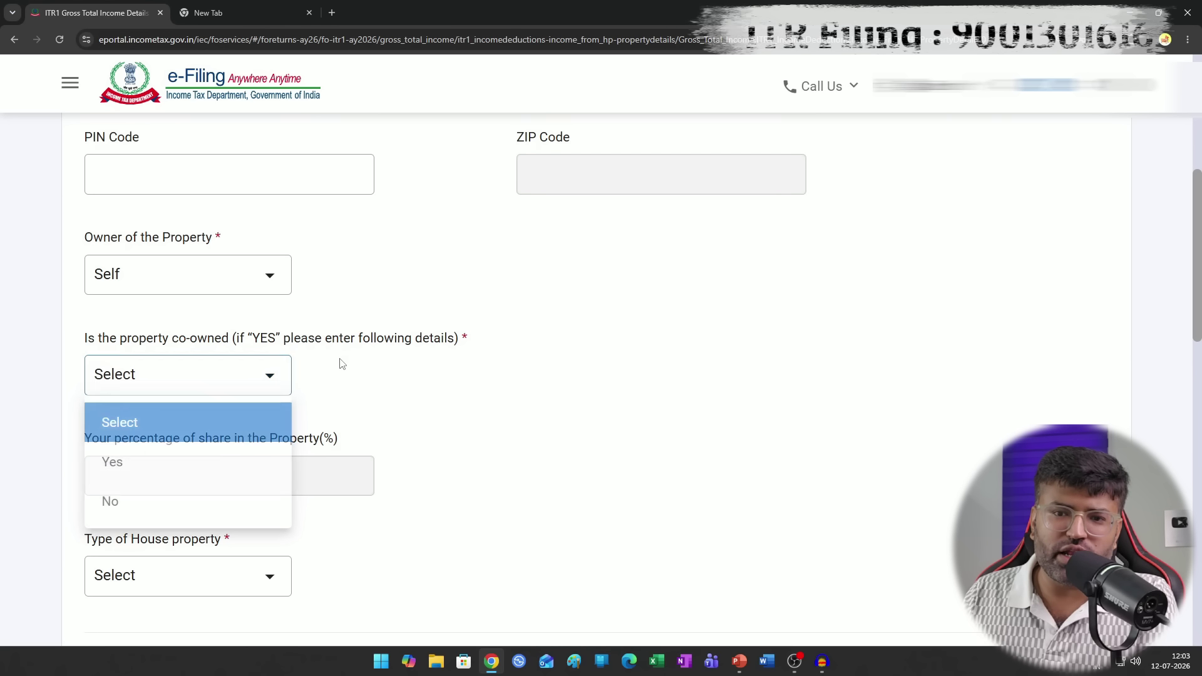
{"action": "left_click", "coordinate": [274, 375]}
{"action": "left_click", "coordinate": [165, 463]}
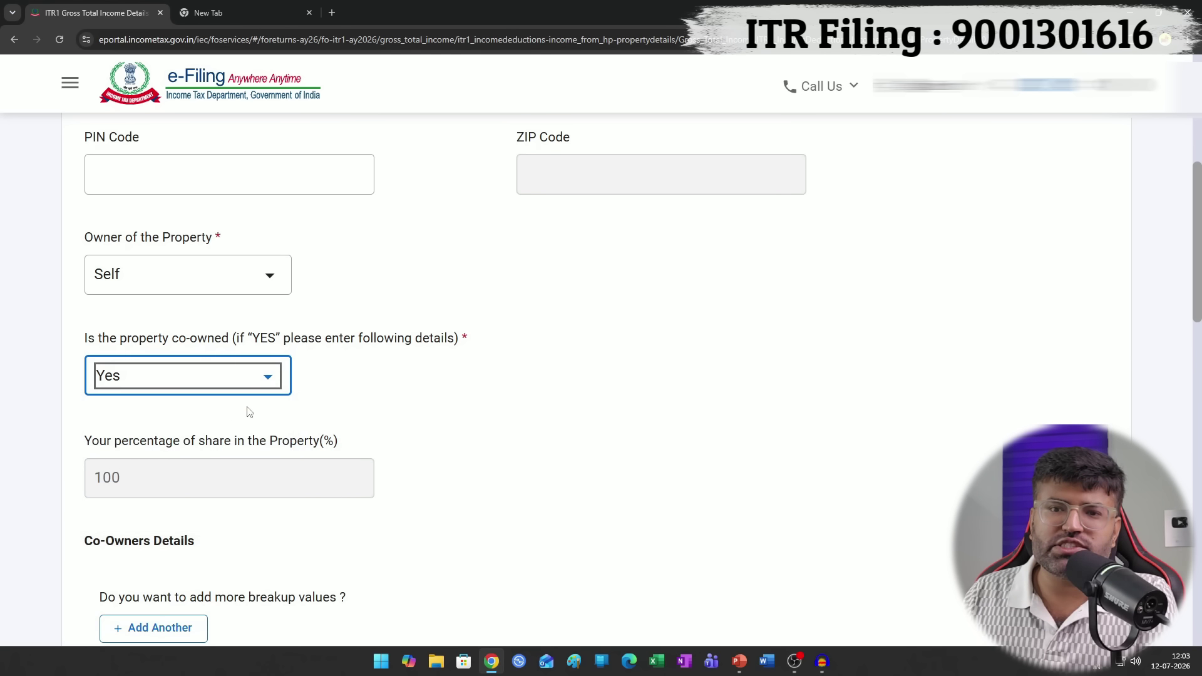
{"action": "scroll", "coordinate": [250, 412], "scroll_direction": "down", "scroll_amount": 2}
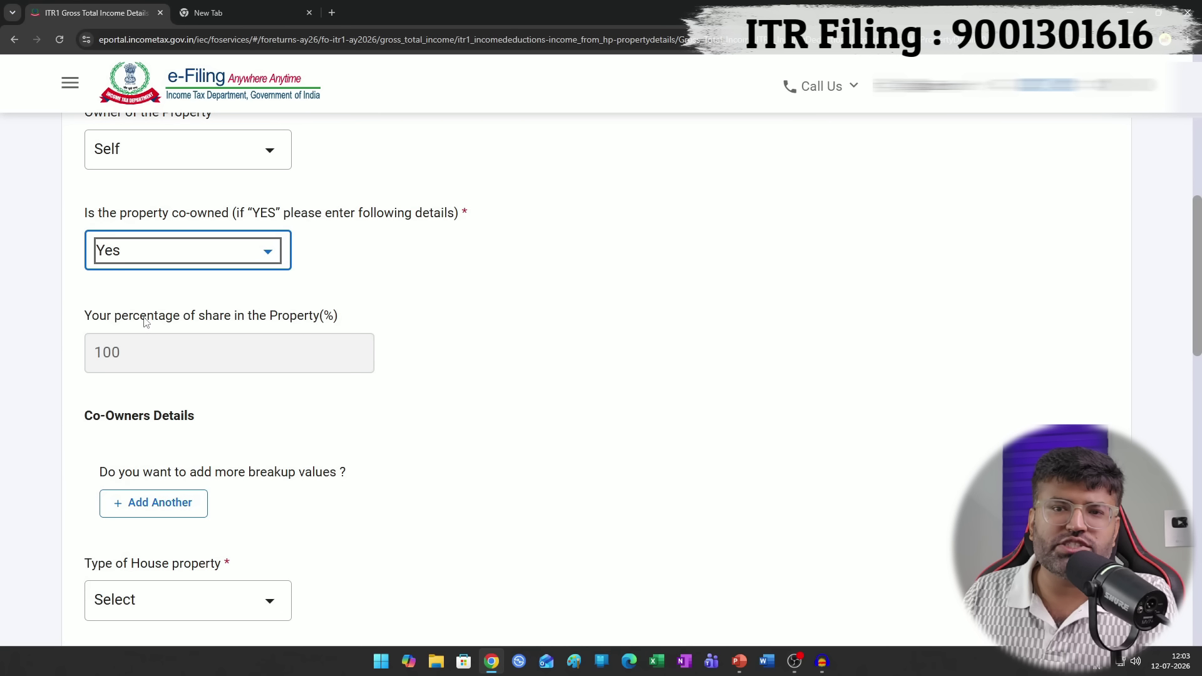
{"action": "left_click_drag", "start_coordinate": [97, 368], "coordinate": [153, 375]}
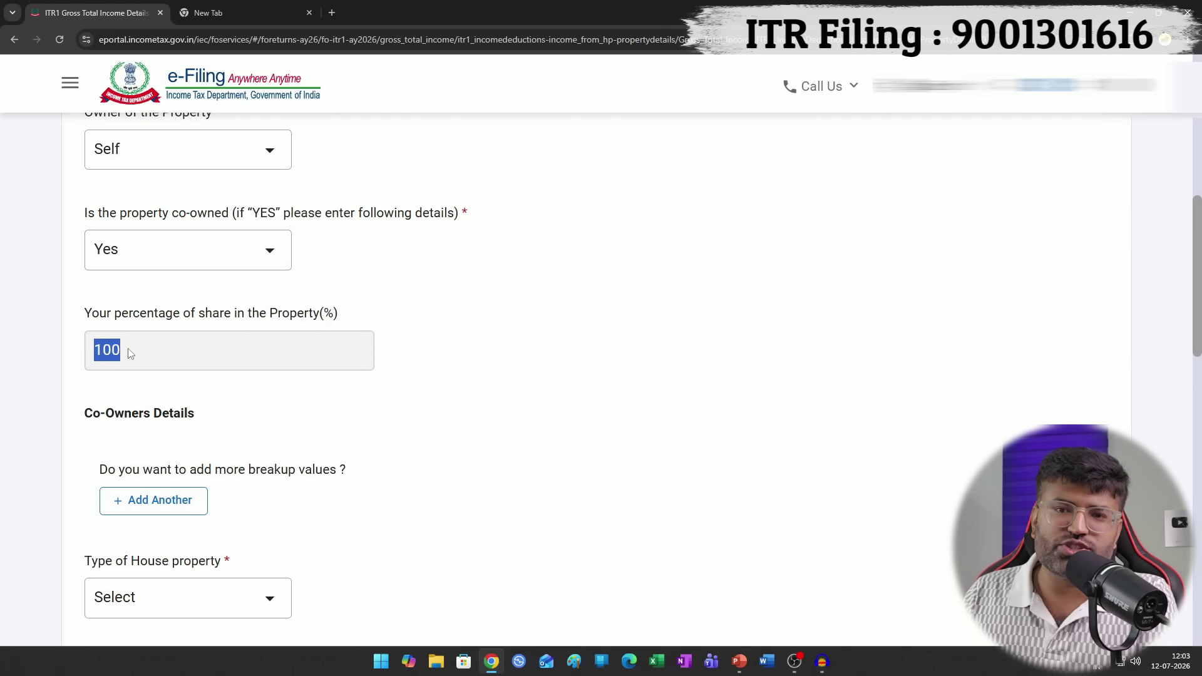
{"action": "left_click_drag", "start_coordinate": [132, 351], "coordinate": [97, 354]}
{"action": "left_click", "coordinate": [255, 249]}
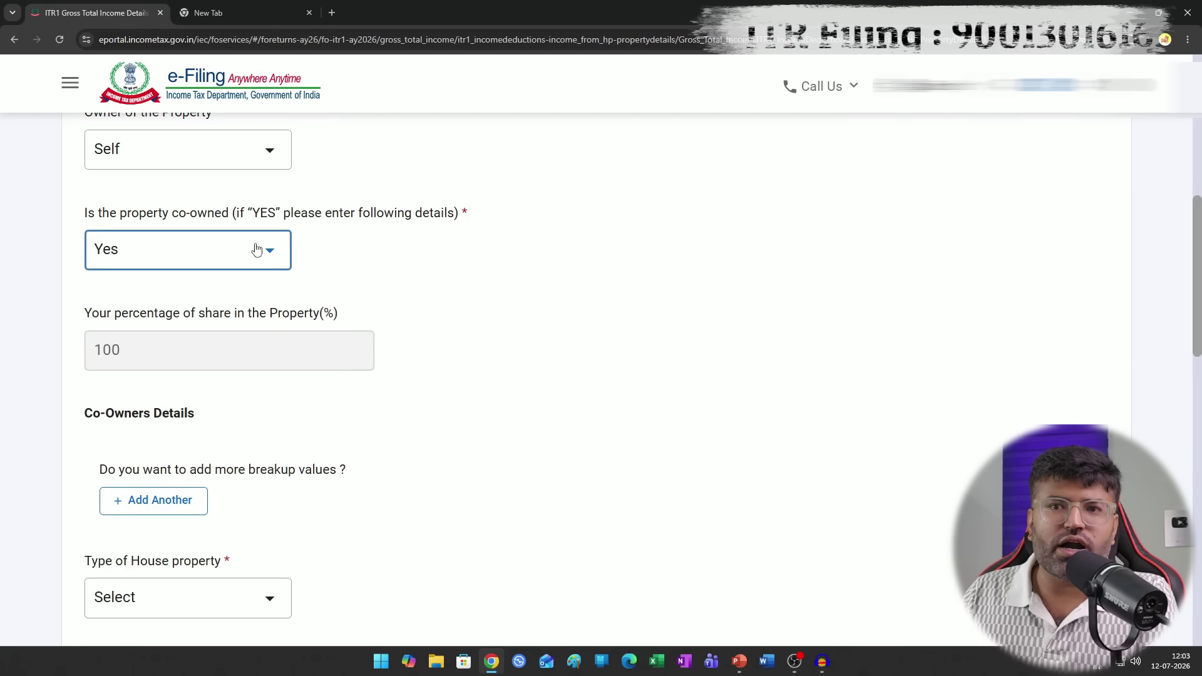
{"action": "left_click", "coordinate": [164, 376]}
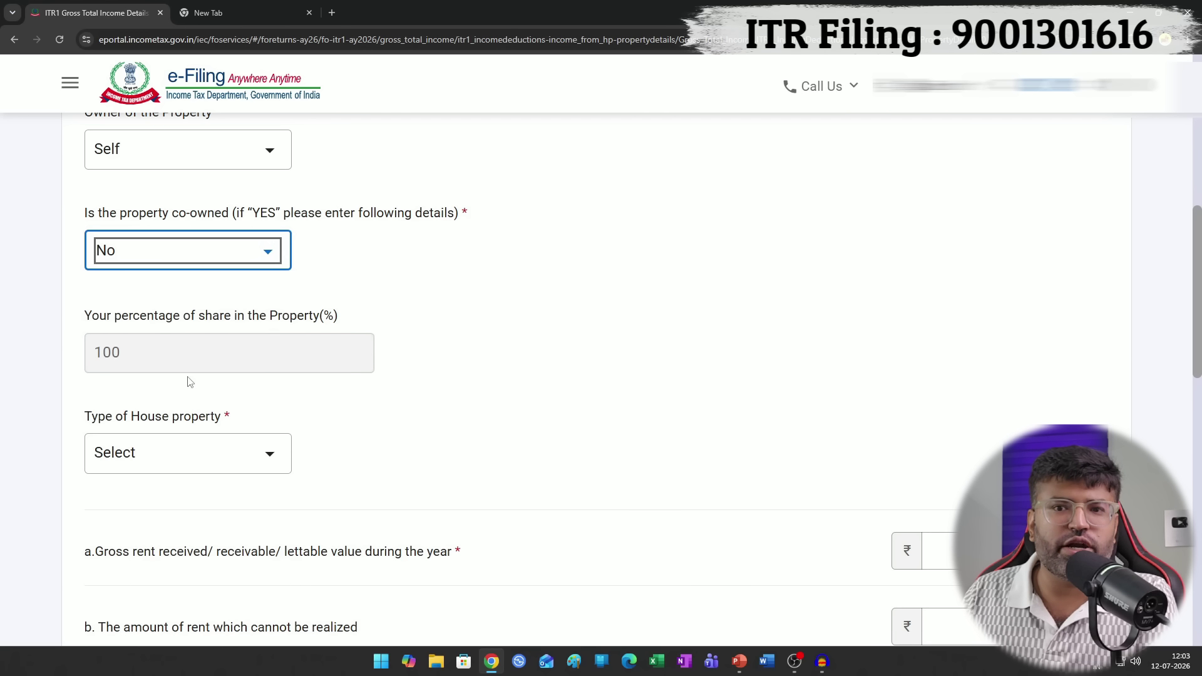
- Try Self Occupied as the type of house property, and set the type to Let Out
{"action": "scroll", "coordinate": [181, 348], "scroll_direction": "down", "scroll_amount": 2}
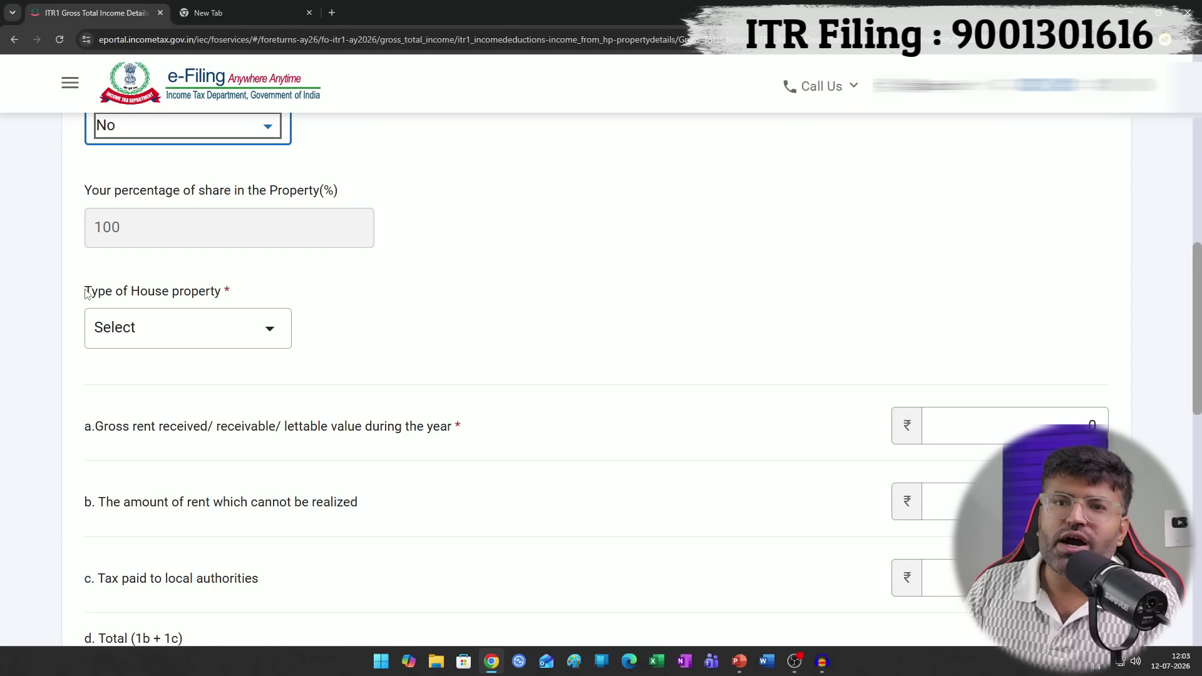
{"action": "left_click", "coordinate": [125, 323]}
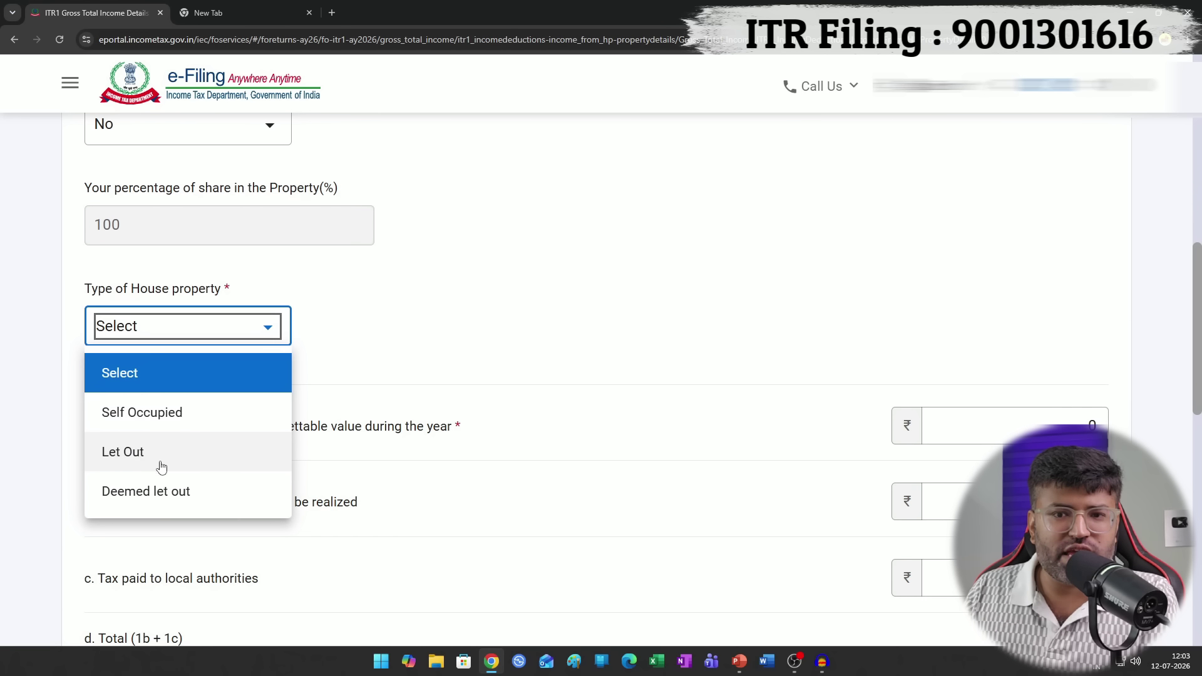
{"action": "left_click", "coordinate": [176, 416]}
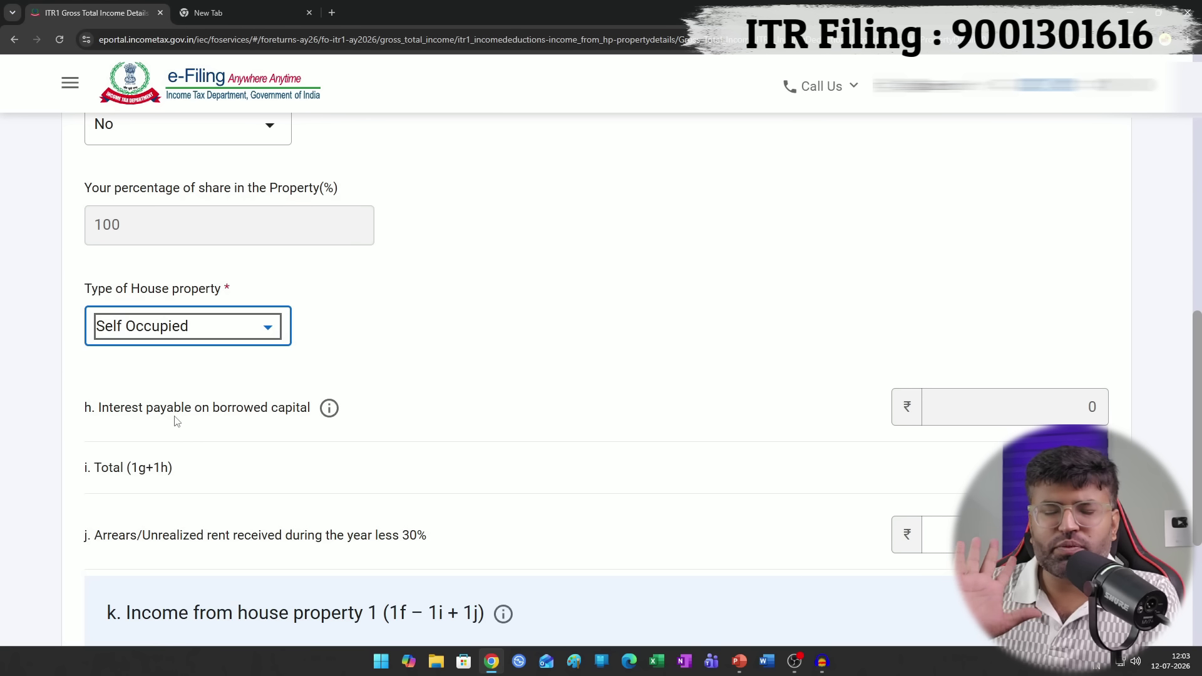
{"action": "left_click", "coordinate": [161, 332]}
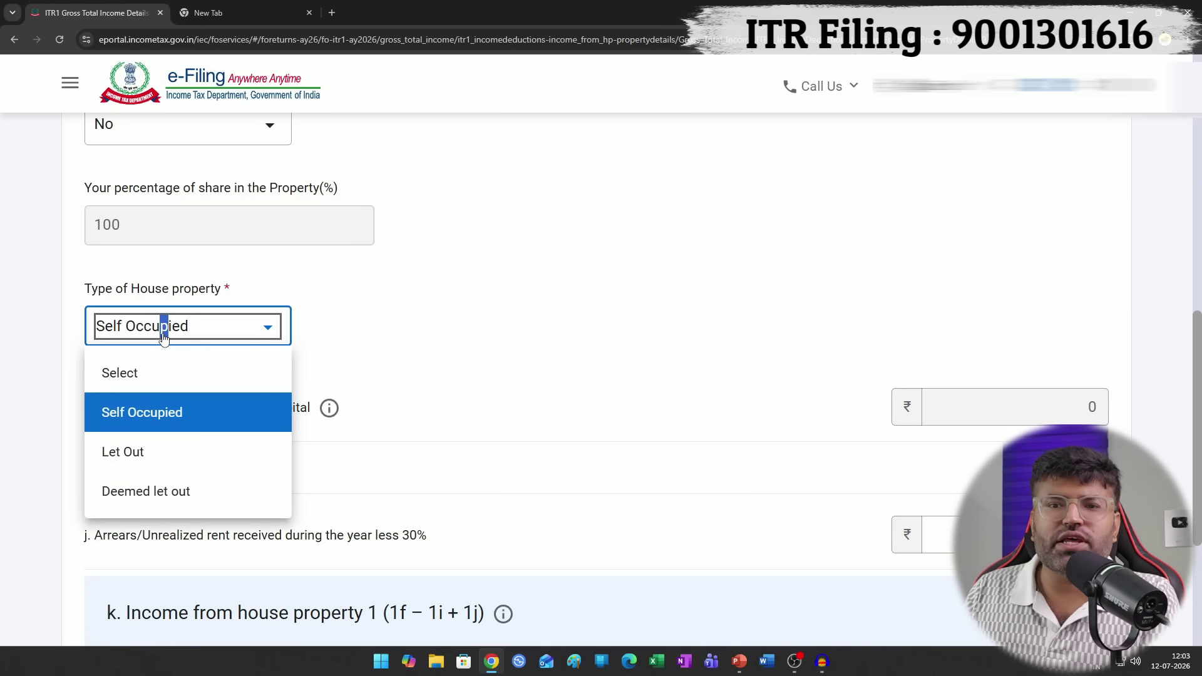
{"action": "left_click", "coordinate": [135, 460]}
- Check the Tenant Details fields and delete the blank tenant entry
{"action": "scroll", "coordinate": [250, 375], "scroll_direction": "down", "scroll_amount": 2}
{"action": "left_click_drag", "start_coordinate": [78, 281], "coordinate": [169, 281]}
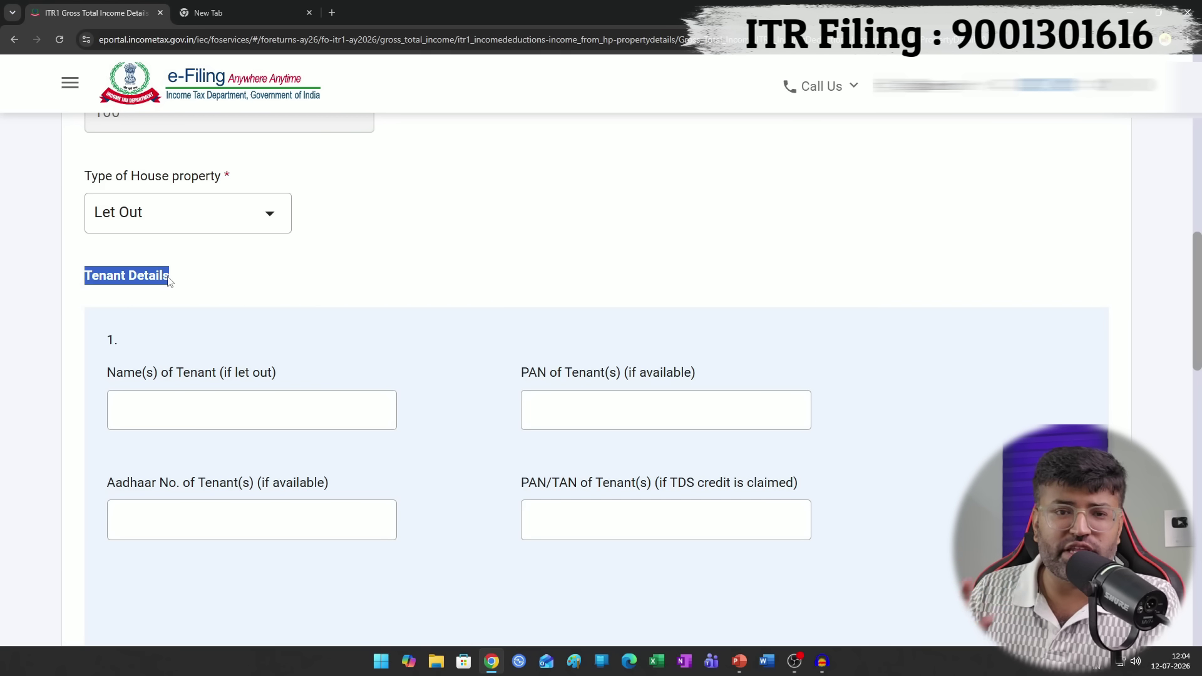
{"action": "left_click", "coordinate": [185, 276]}
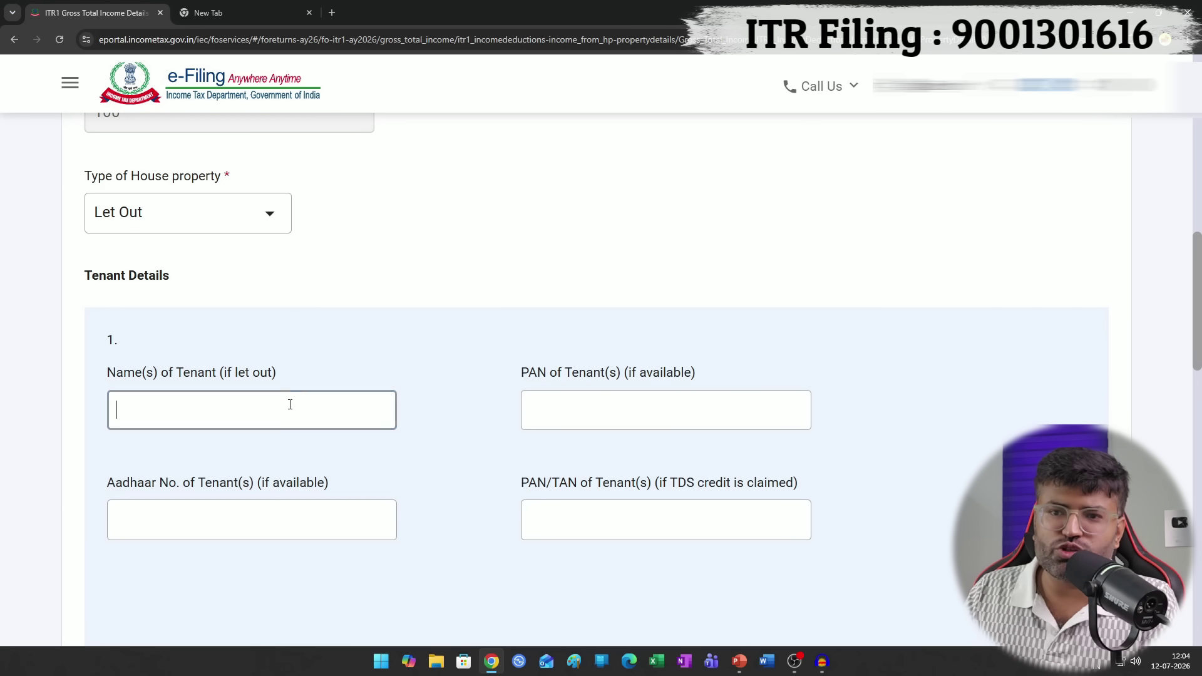
{"action": "left_click", "coordinate": [415, 352]}
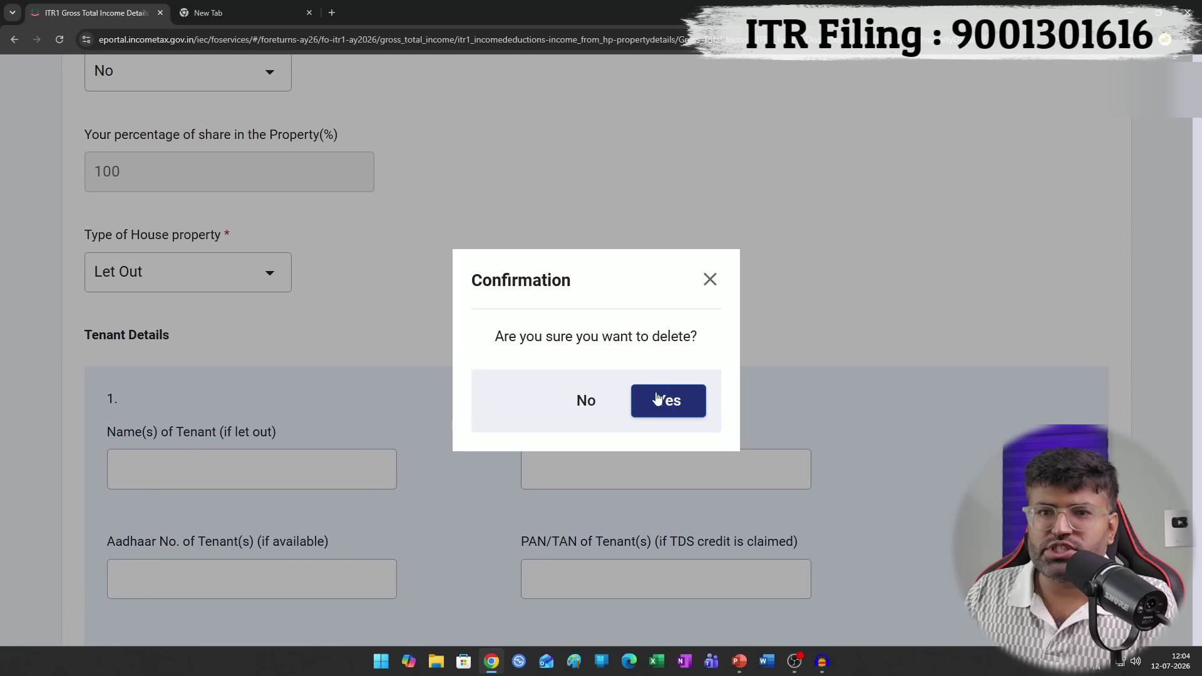
{"action": "left_click", "coordinate": [663, 400]}
- Examine the rows for gross rent received during the year and tax paid to local authorities
{"action": "scroll", "coordinate": [412, 330], "scroll_direction": "down", "scroll_amount": 4}
{"action": "scroll", "coordinate": [376, 313], "scroll_direction": "up", "scroll_amount": 3}
{"action": "scroll", "coordinate": [188, 282], "scroll_direction": "down", "scroll_amount": 3}
{"action": "left_click", "coordinate": [97, 253]}
{"action": "left_click_drag", "start_coordinate": [95, 253], "coordinate": [448, 256]}
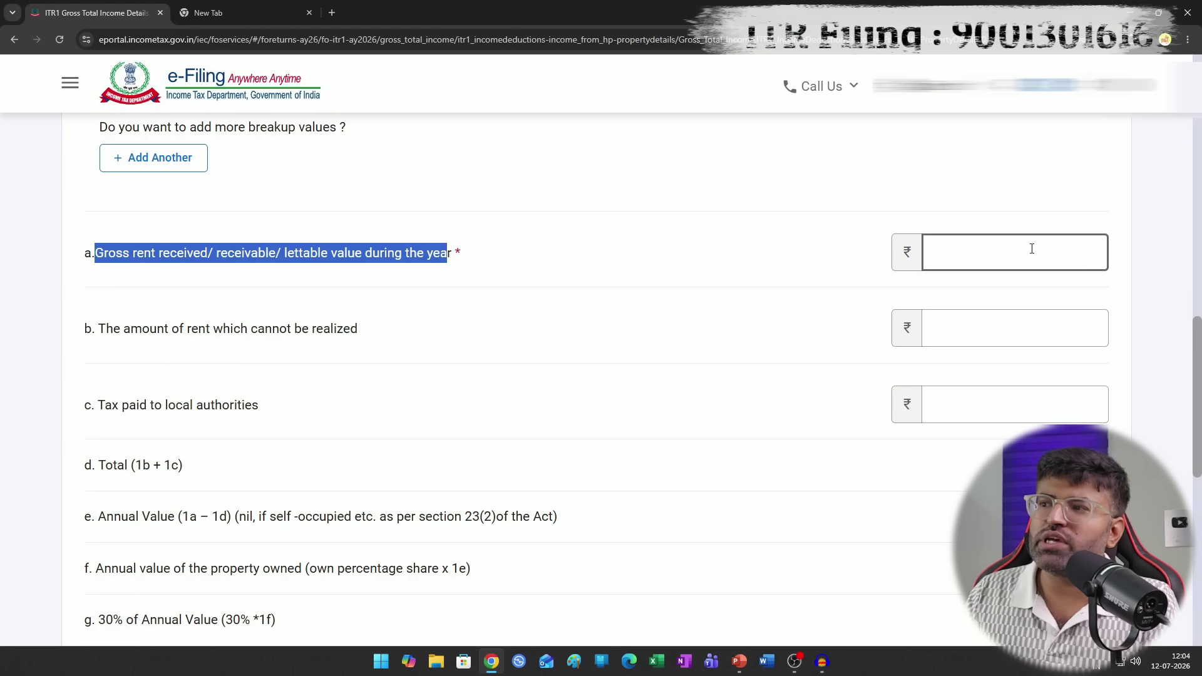
{"action": "left_click", "coordinate": [1011, 243]}
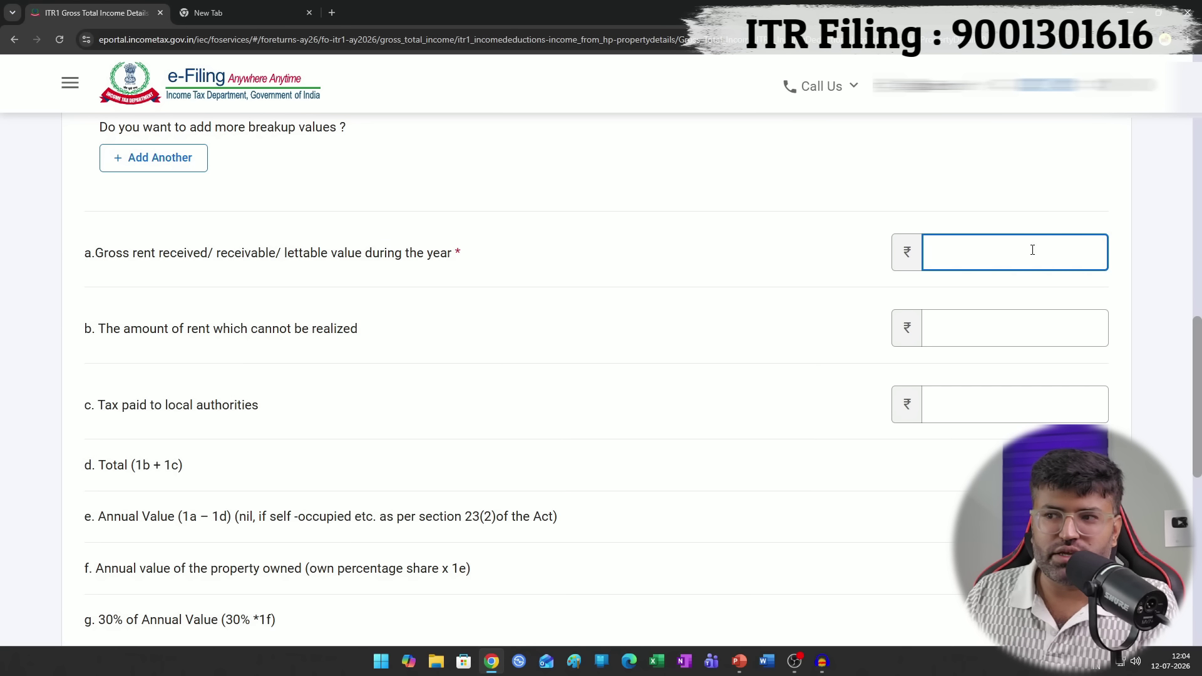
{"action": "scroll", "coordinate": [387, 416], "scroll_direction": "down", "scroll_amount": 2}
{"action": "left_click", "coordinate": [200, 279]}
{"action": "left_click_drag", "start_coordinate": [99, 279], "coordinate": [260, 298]}
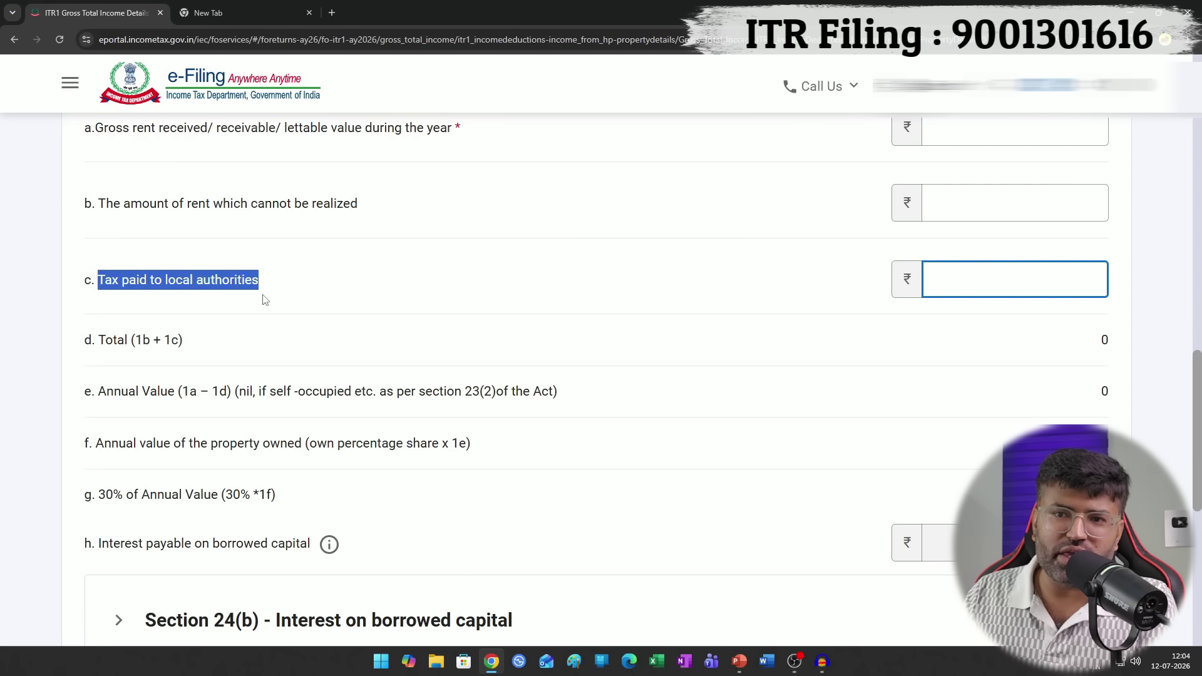
{"action": "left_click", "coordinate": [163, 283]}
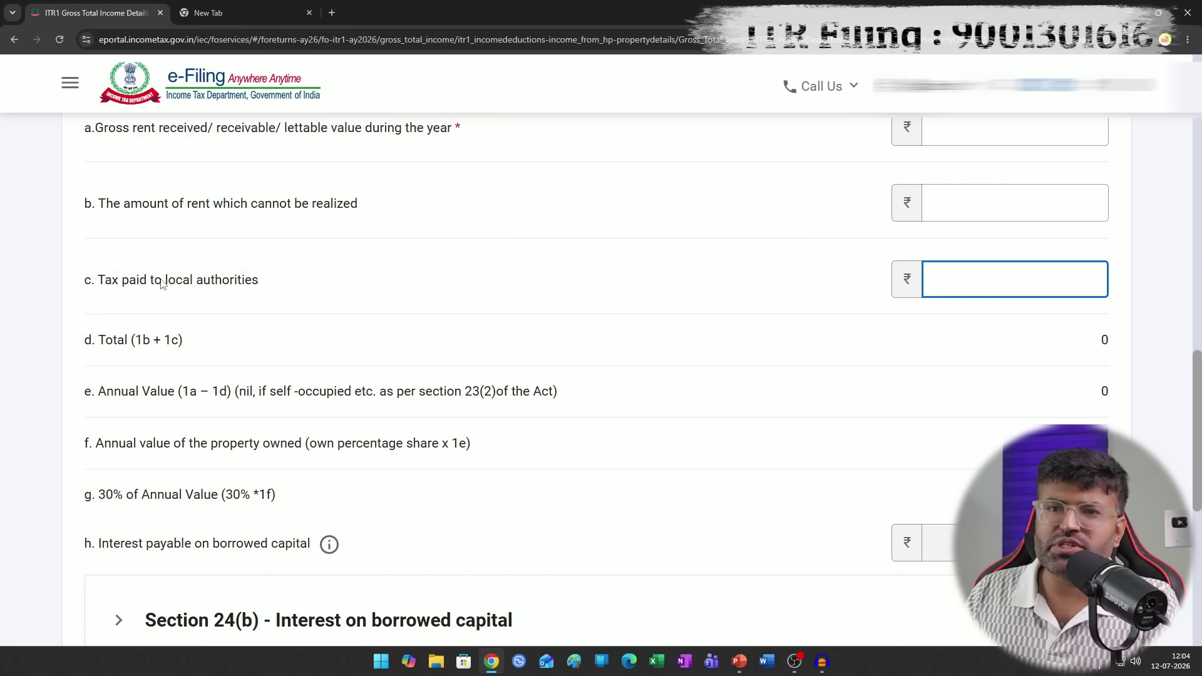
{"action": "left_click_drag", "start_coordinate": [161, 283], "coordinate": [254, 280]}
{"action": "left_click", "coordinate": [1010, 288]}
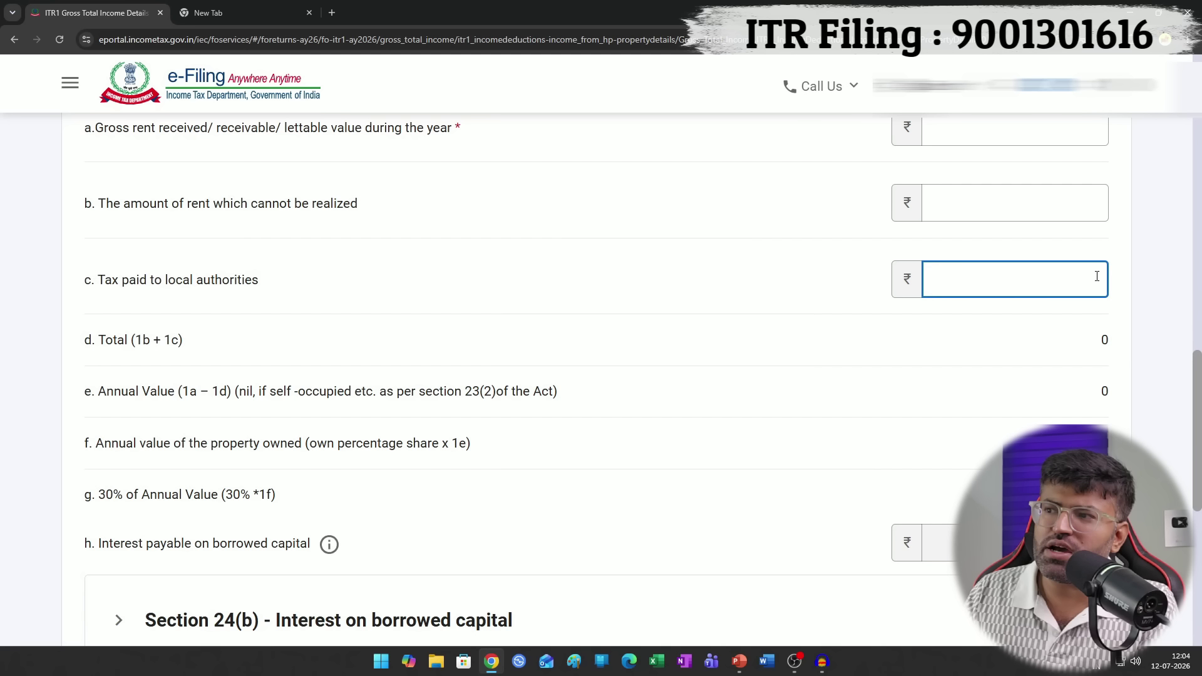
- Set the gross rent received to 120000 and the tax paid to local authorities to 1200
{"action": "left_click", "coordinate": [1081, 142]}
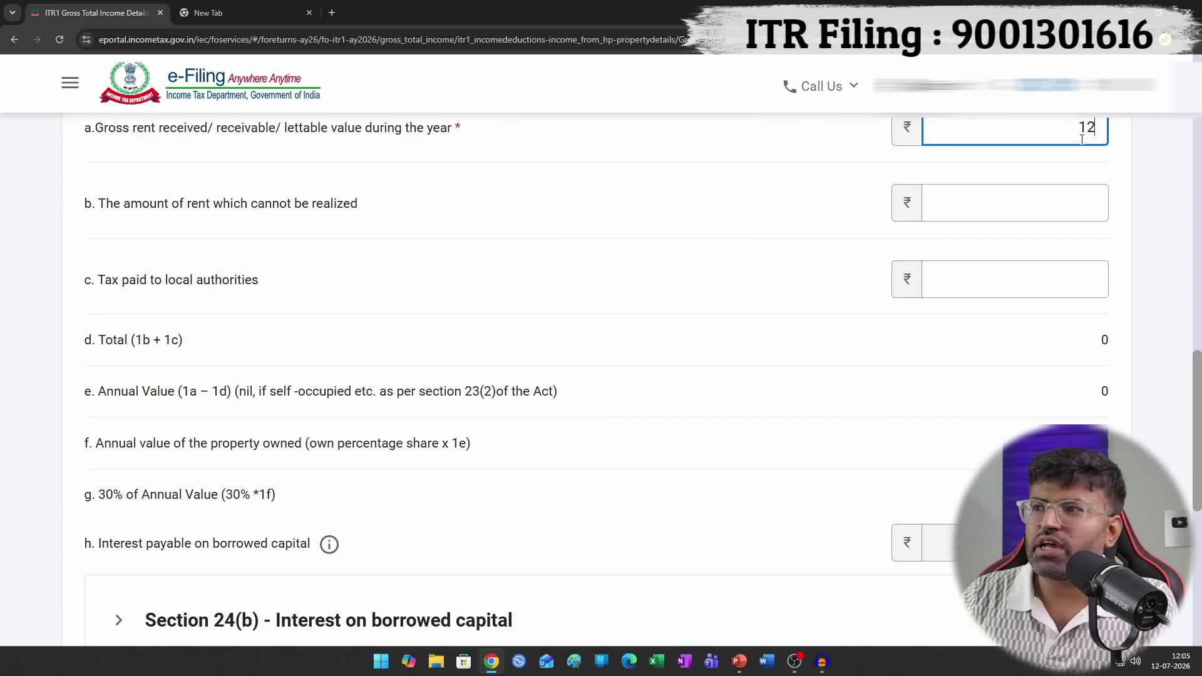
{"action": "left_click", "coordinate": [1083, 277]}
{"action": "type", "text": "1200"}
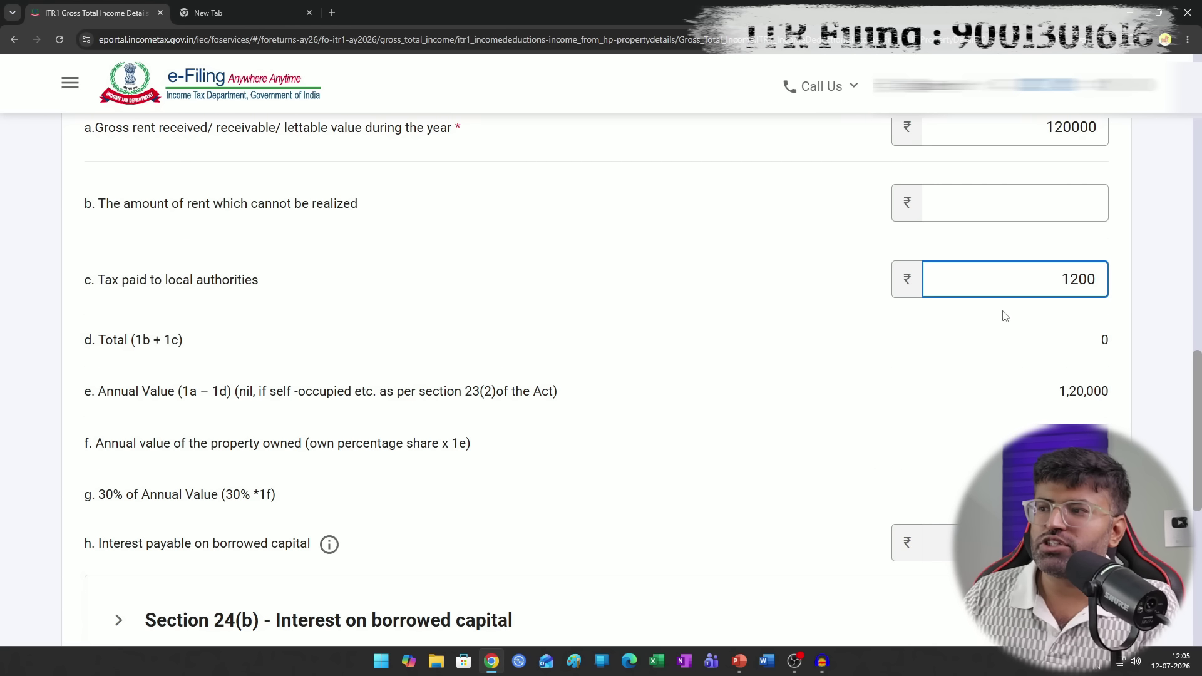
{"action": "left_click", "coordinate": [914, 309]}
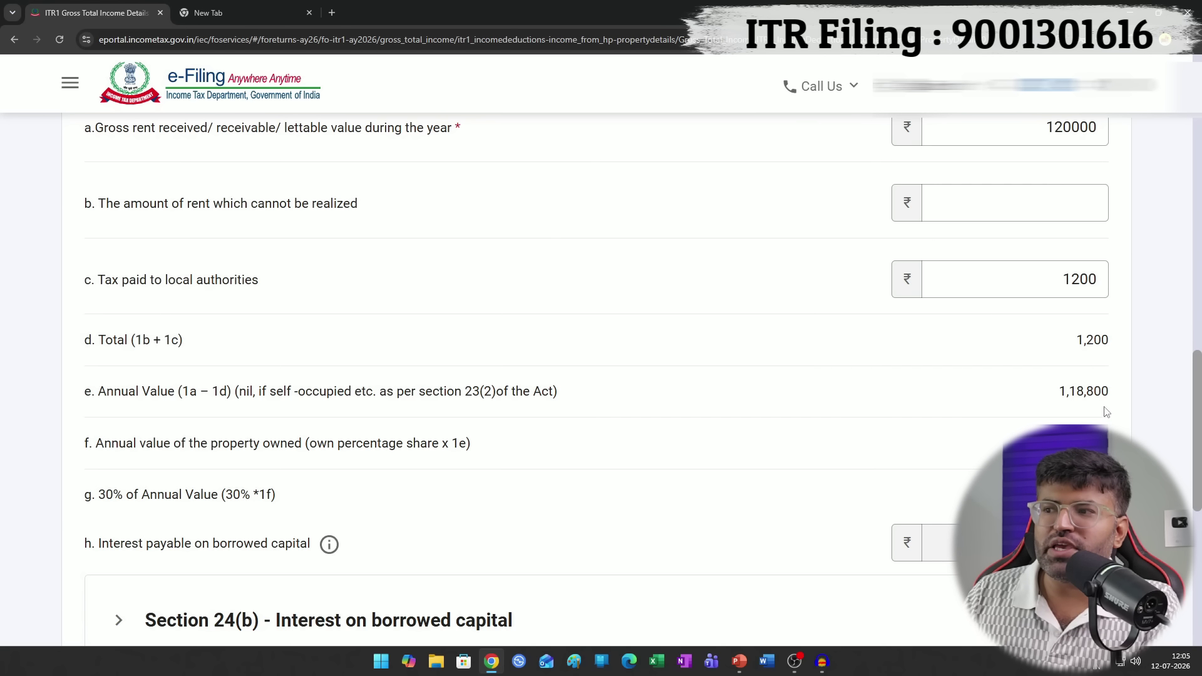
- Check the annual value, the 30% deduction on it, and the computed income from house property
{"action": "double_click", "coordinate": [1064, 398]}
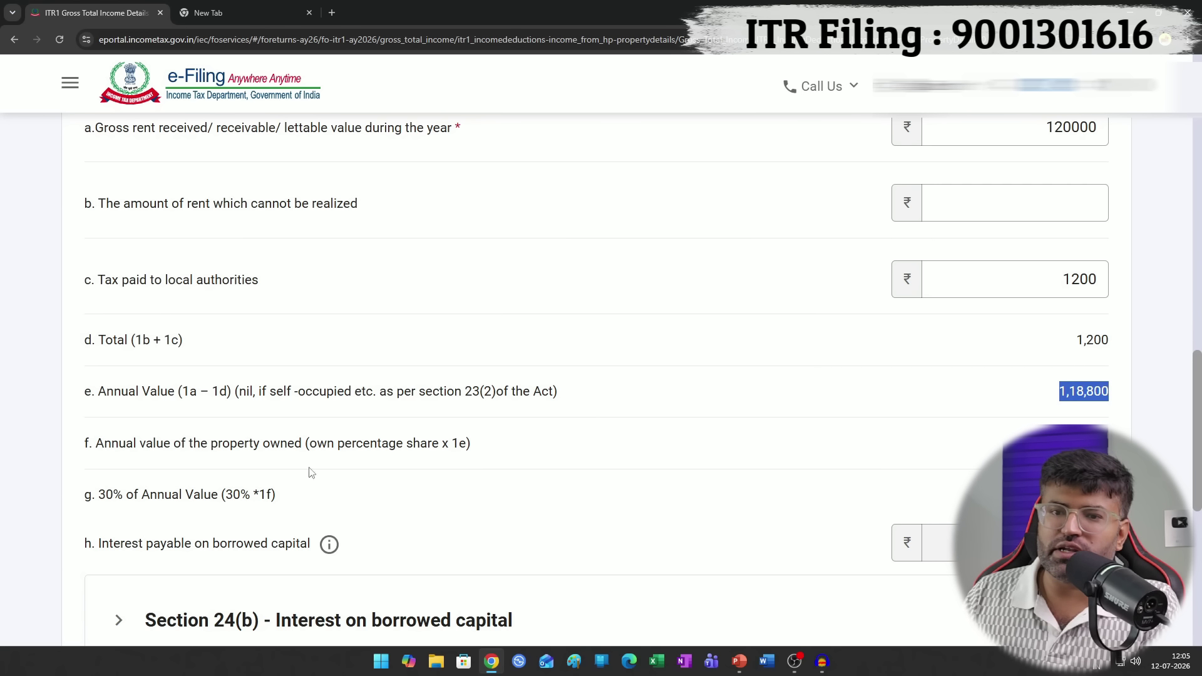
{"action": "left_click_drag", "start_coordinate": [97, 500], "coordinate": [276, 495]}
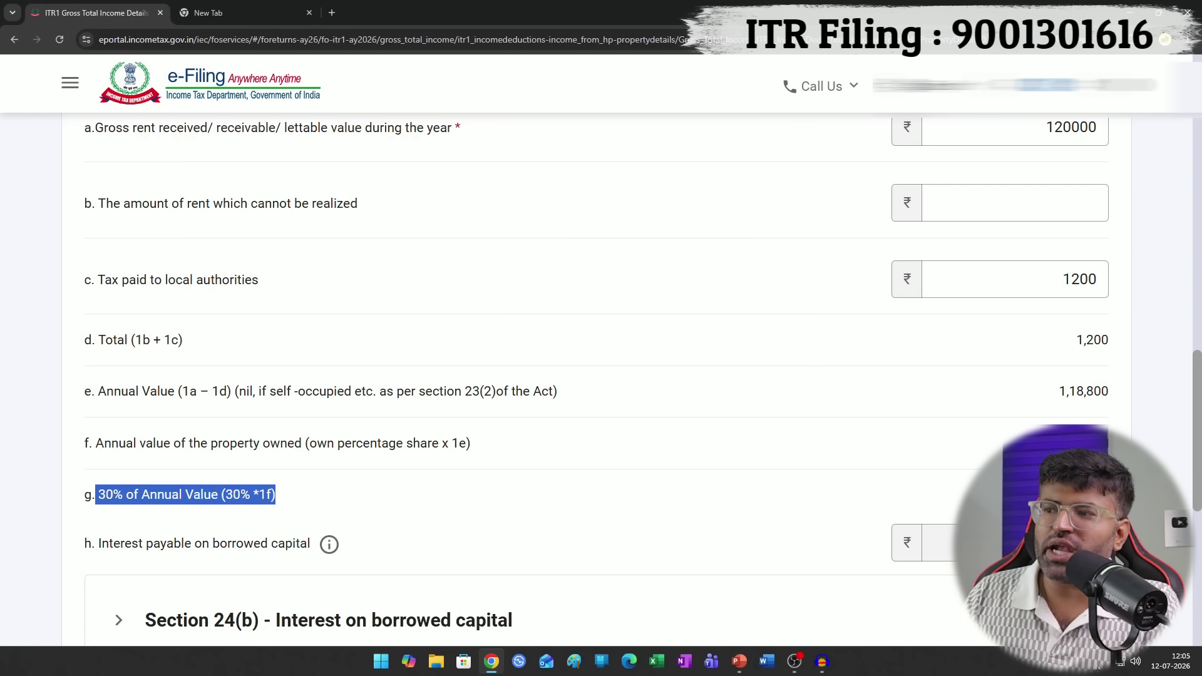
{"action": "left_click", "coordinate": [764, 462]}
{"action": "scroll", "coordinate": [766, 461], "scroll_direction": "down", "scroll_amount": 1}
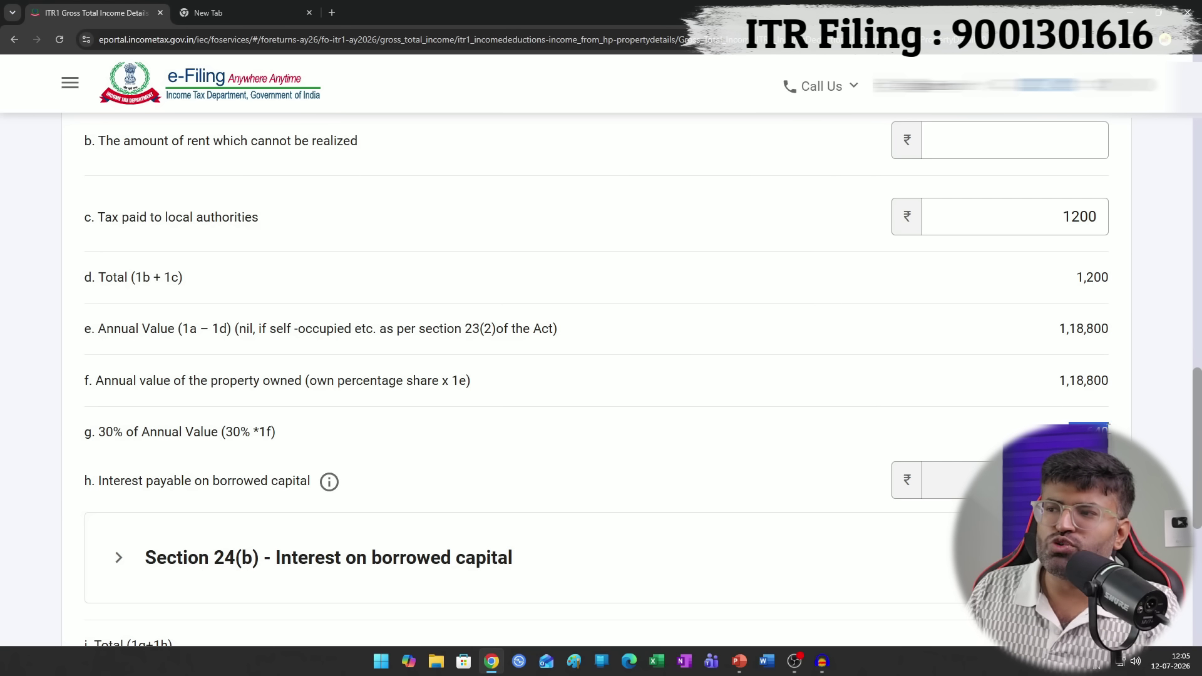
{"action": "left_click_drag", "start_coordinate": [1056, 381], "coordinate": [1113, 396]}
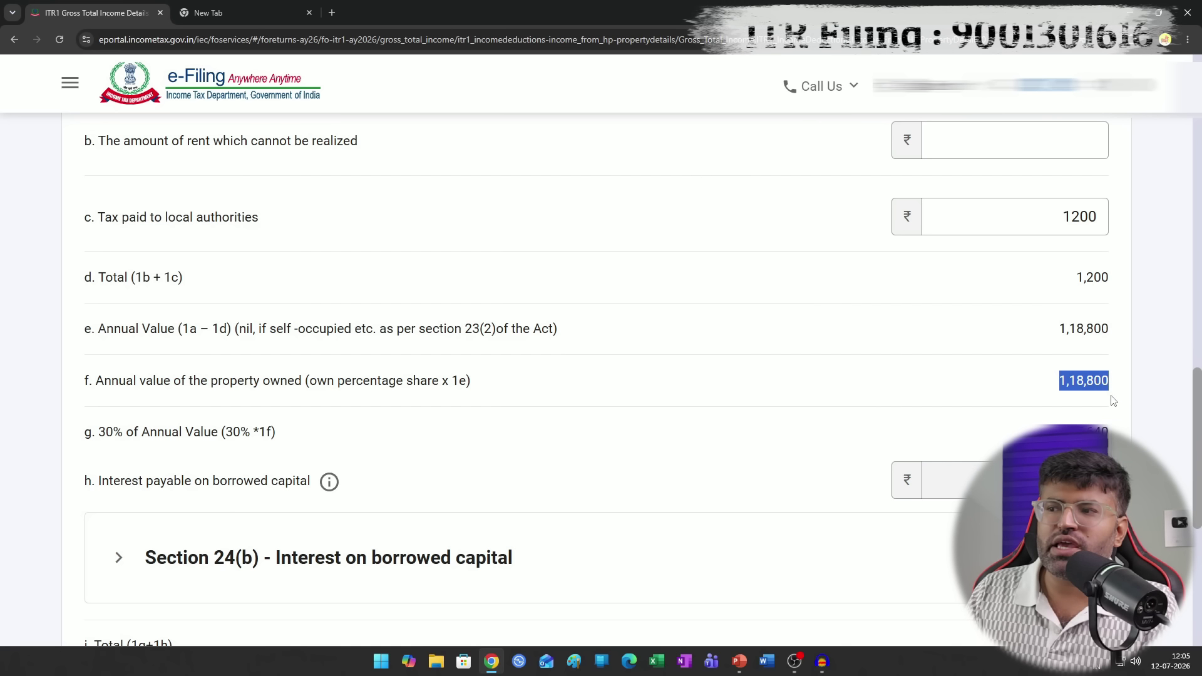
{"action": "left_click_drag", "start_coordinate": [1064, 431], "coordinate": [1115, 433]}
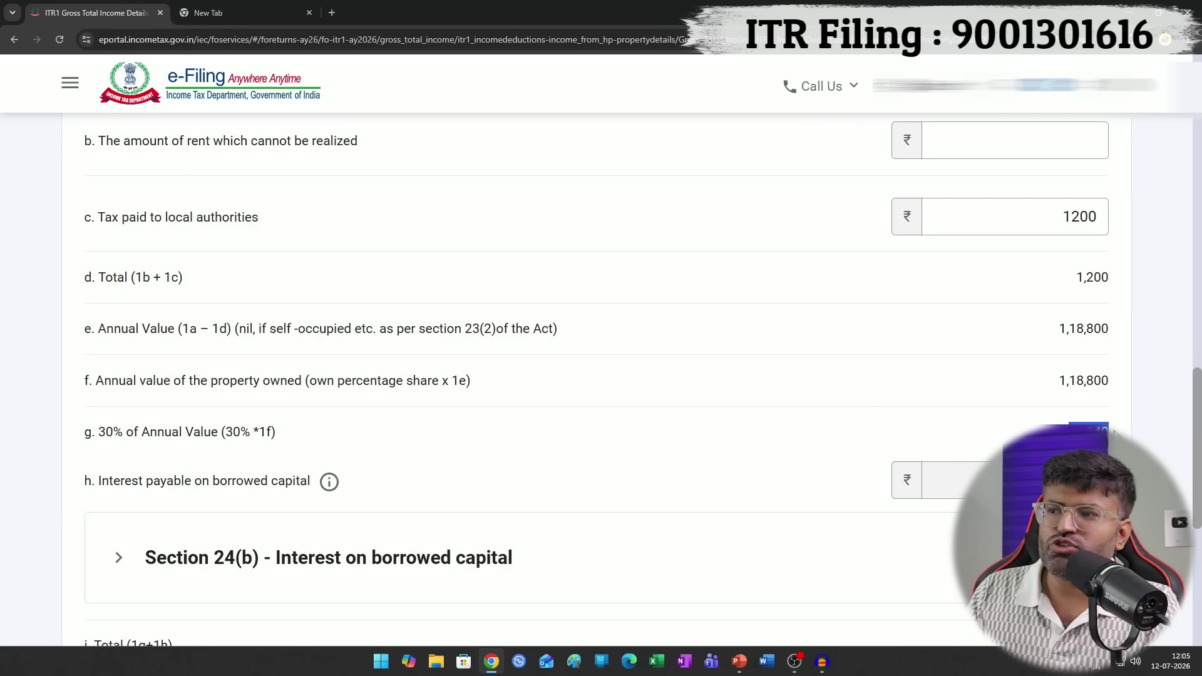
{"action": "scroll", "coordinate": [1114, 432], "scroll_direction": "down", "scroll_amount": 5}
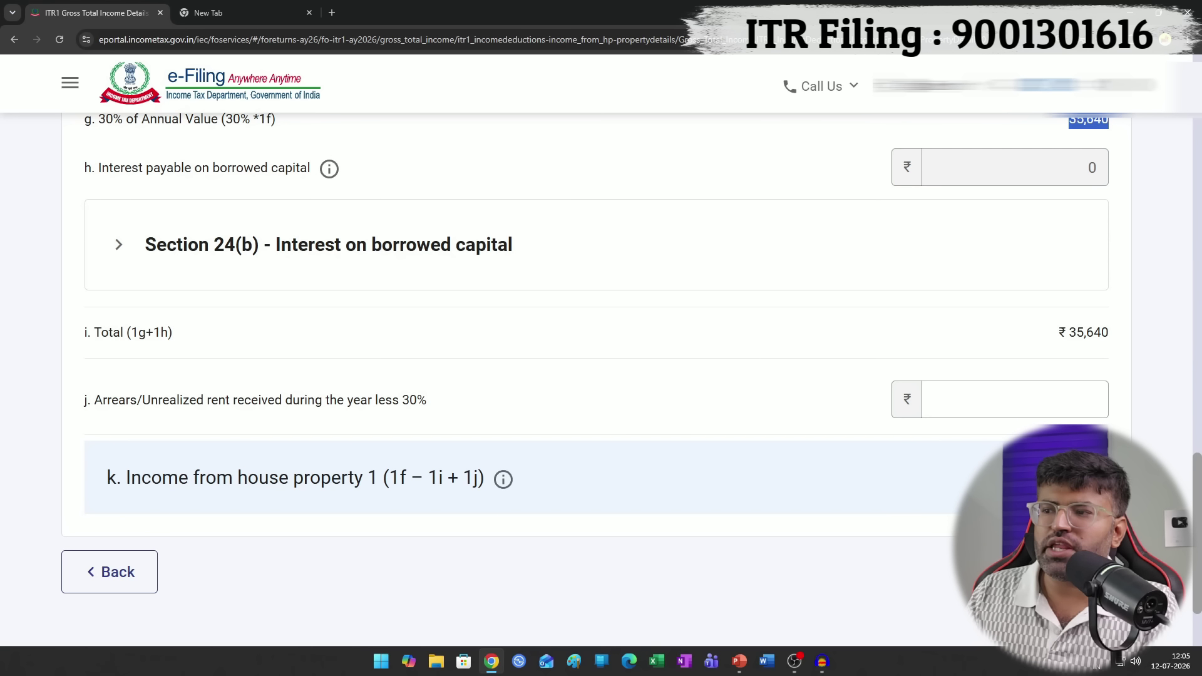
{"action": "left_click", "coordinate": [1114, 441]}
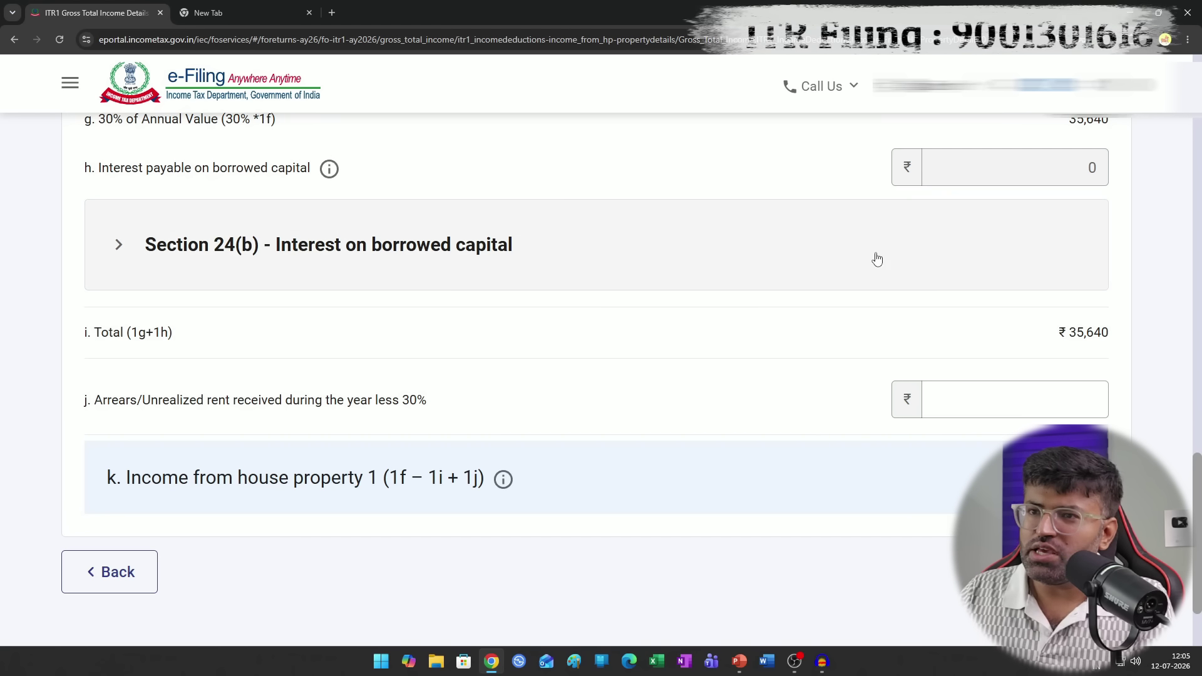
{"action": "scroll", "coordinate": [408, 268], "scroll_direction": "up", "scroll_amount": 4}
{"action": "scroll", "coordinate": [576, 271], "scroll_direction": "down", "scroll_amount": 5}
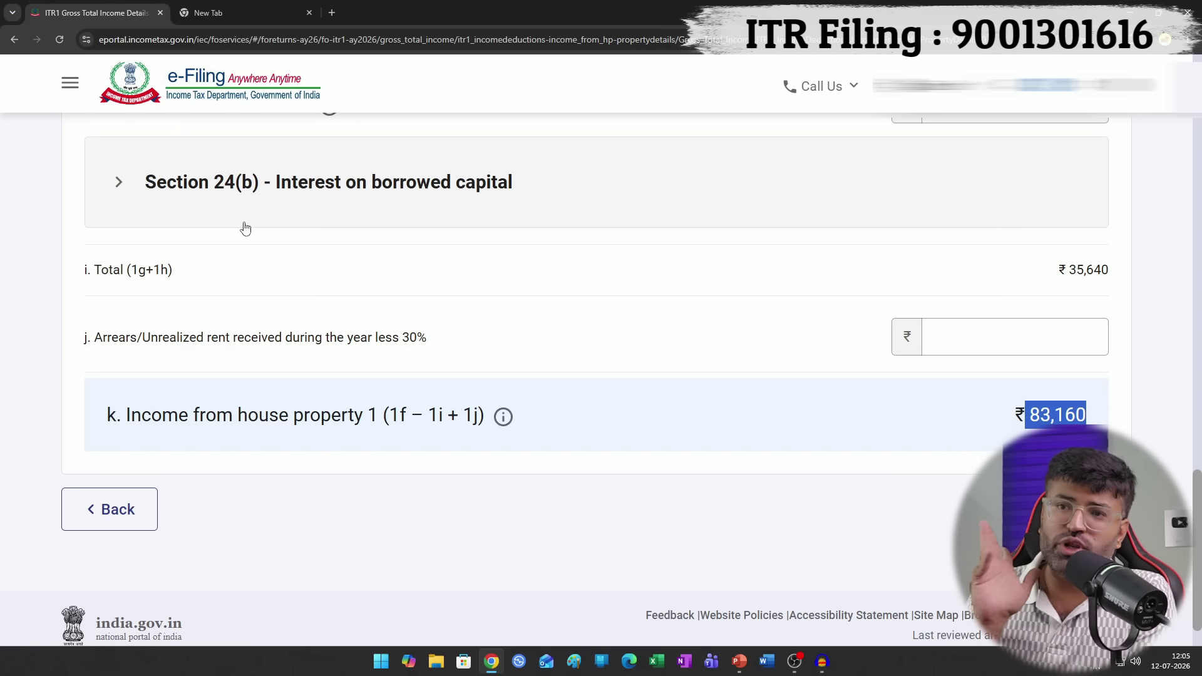
- Expand the Section 24(b) interest on borrowed capital section and examine it alongside the interest payable row
{"action": "left_click", "coordinate": [150, 190]}
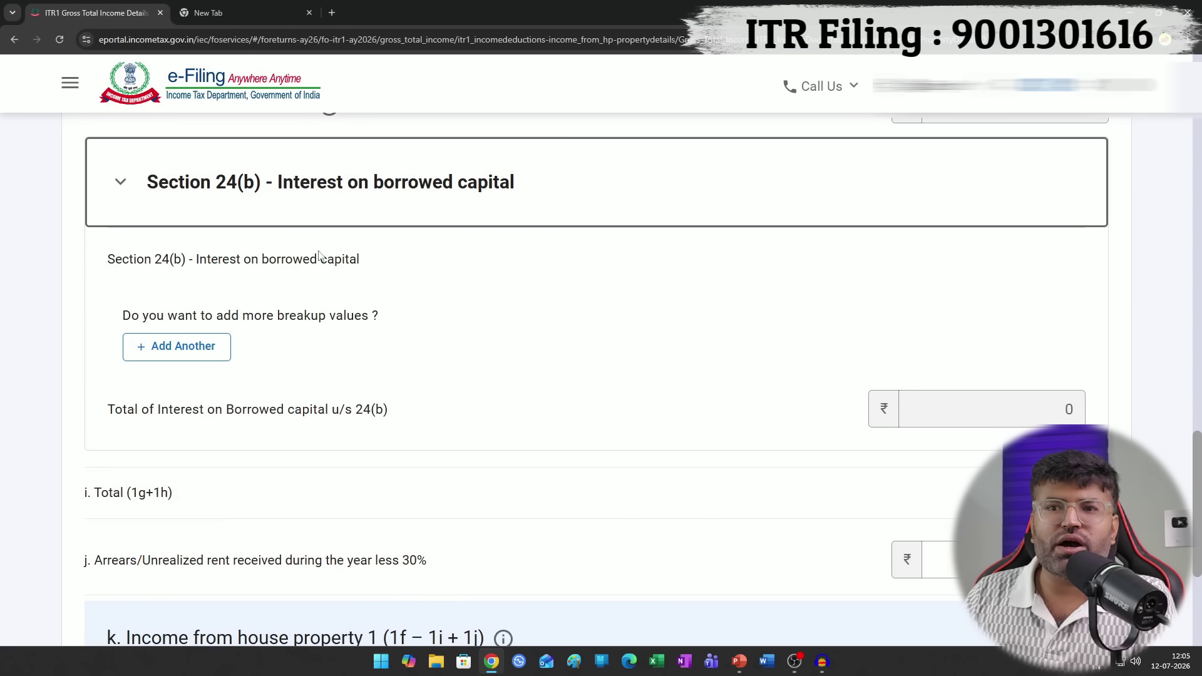
{"action": "left_click_drag", "start_coordinate": [198, 259], "coordinate": [359, 264]}
{"action": "scroll", "coordinate": [569, 287], "scroll_direction": "up", "scroll_amount": 2}
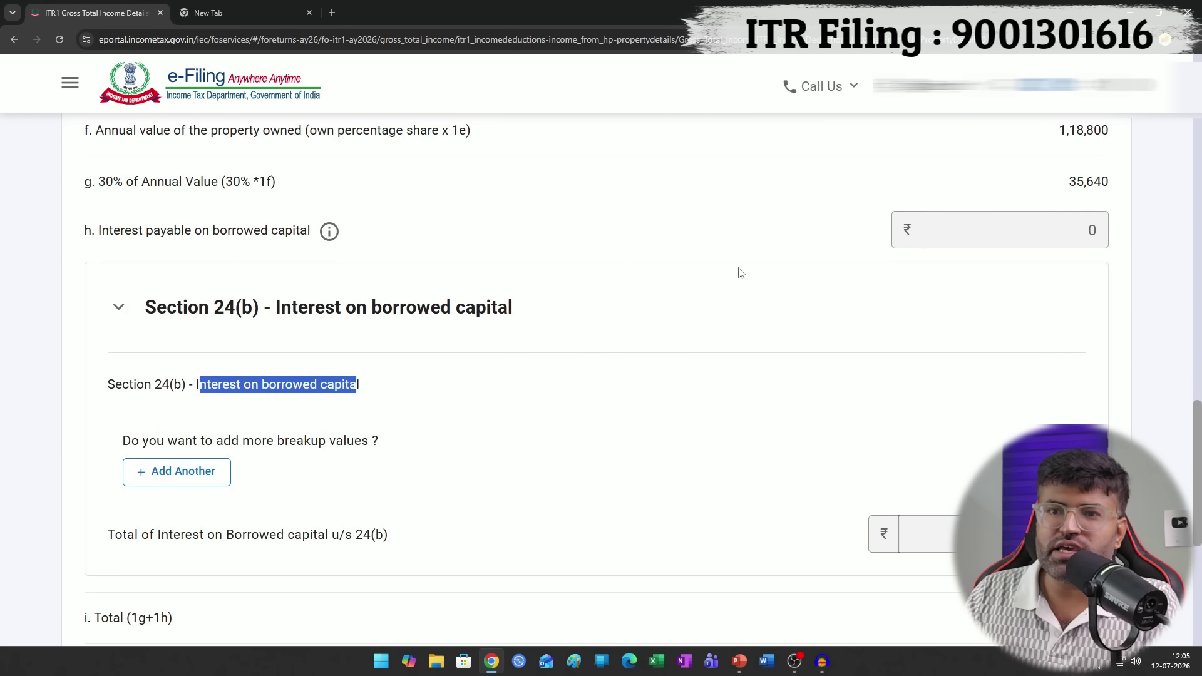
{"action": "scroll", "coordinate": [476, 344], "scroll_direction": "down", "scroll_amount": 1}
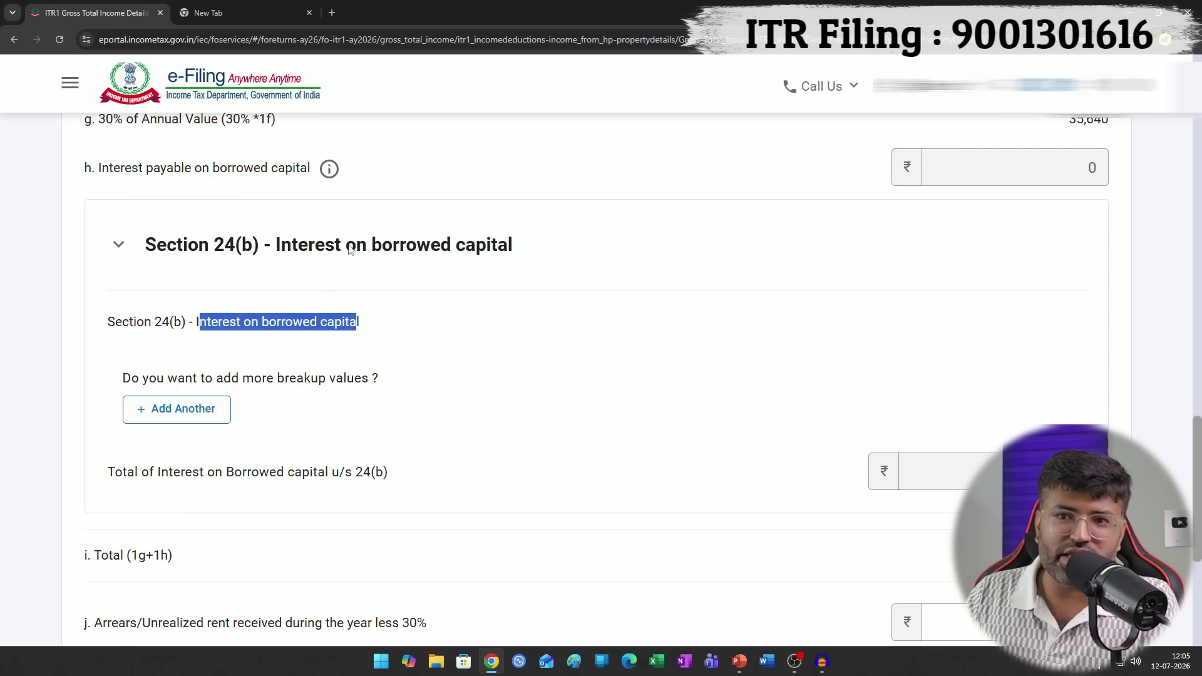
{"action": "left_click_drag", "start_coordinate": [274, 245], "coordinate": [545, 246]}
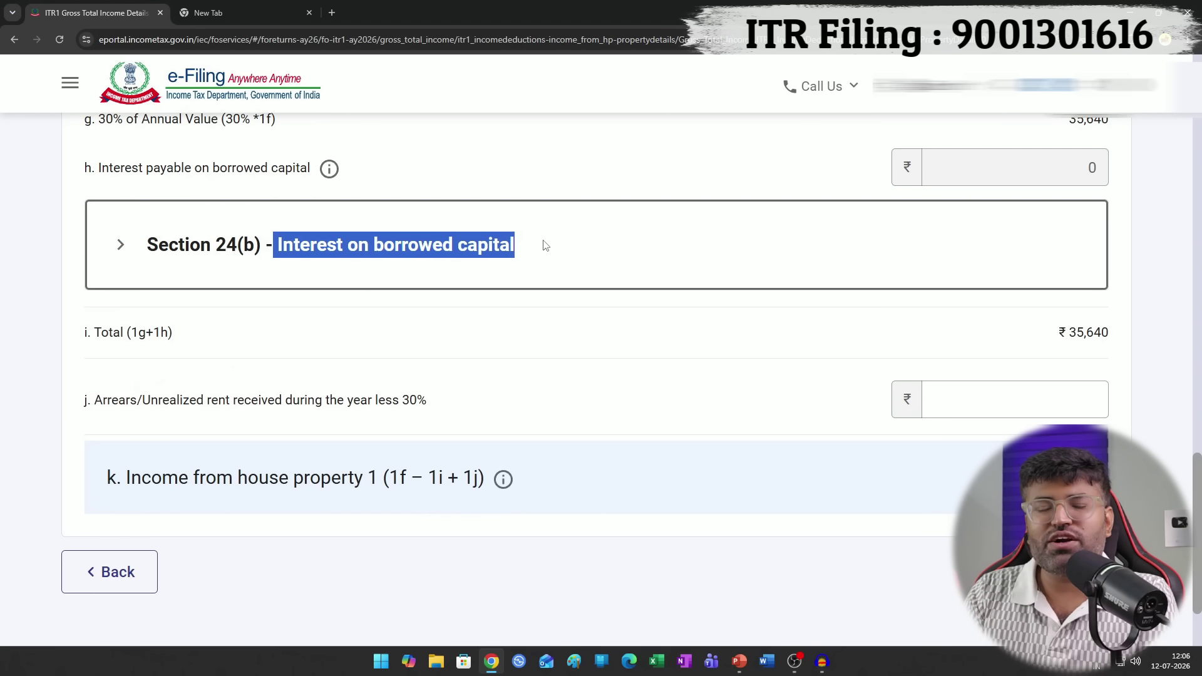
{"action": "left_click", "coordinate": [545, 245]}
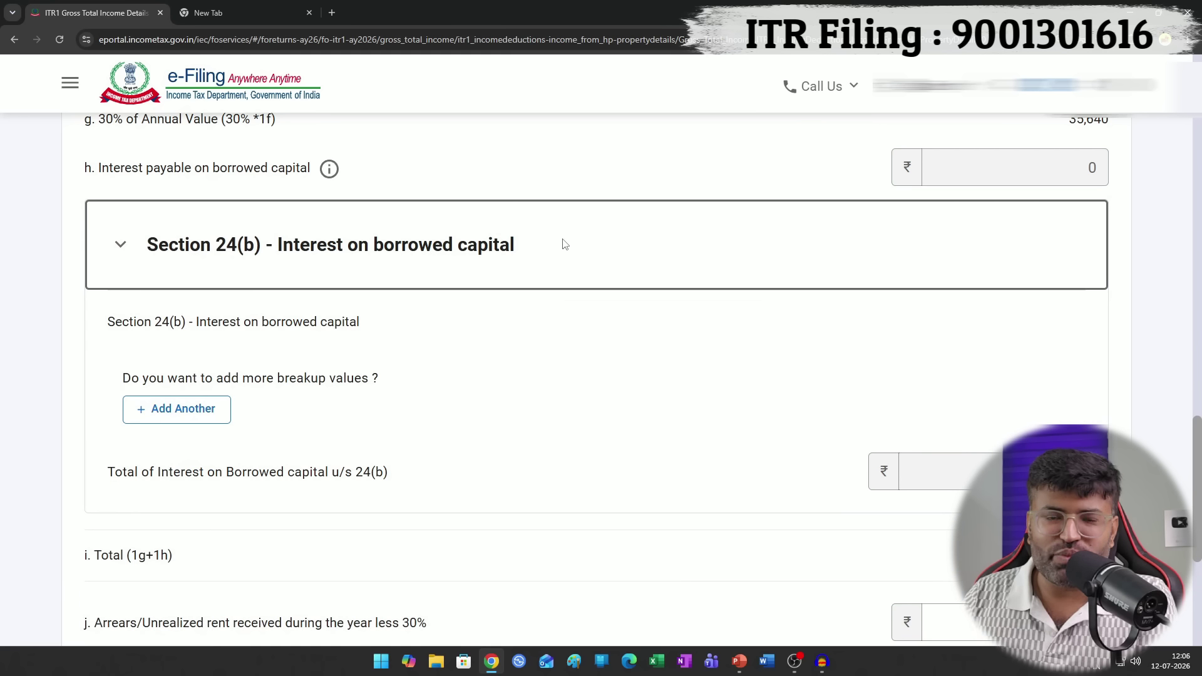
- Add a Section 24(b) interest entry and check its loan source options, lender, account, sanction date and loan amount fields
{"action": "left_click", "coordinate": [216, 411]}
{"action": "scroll", "coordinate": [214, 341], "scroll_direction": "down", "scroll_amount": 3}
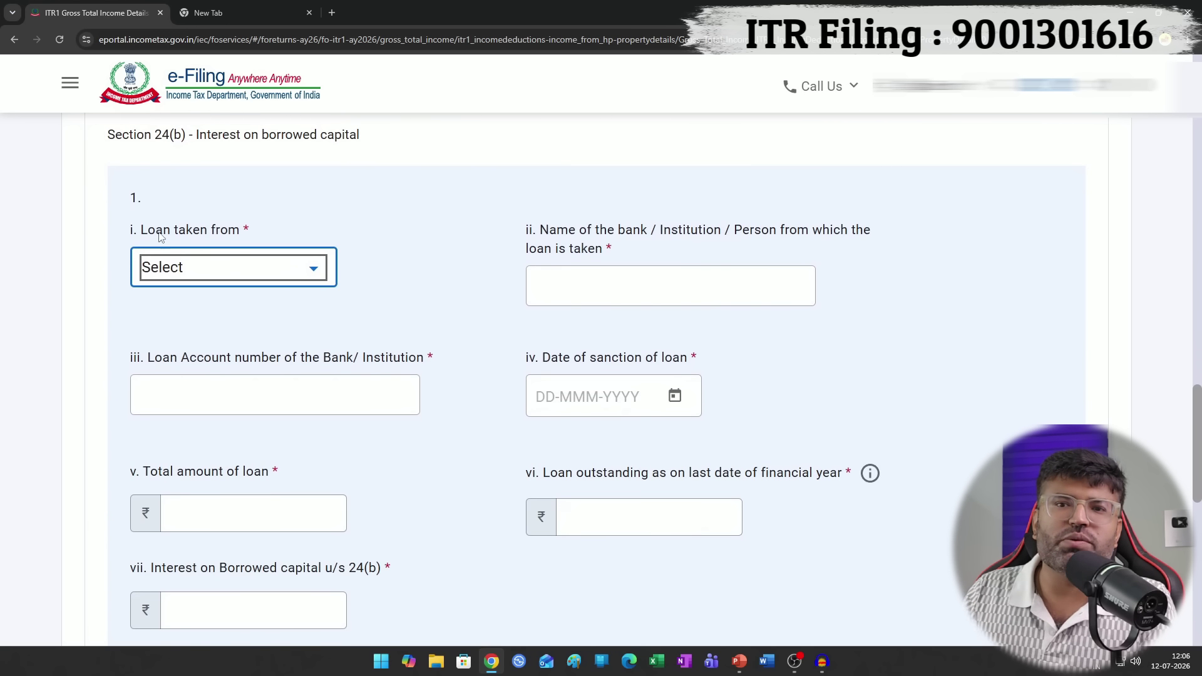
{"action": "left_click_drag", "start_coordinate": [135, 235], "coordinate": [246, 229]}
{"action": "left_click", "coordinate": [306, 275]}
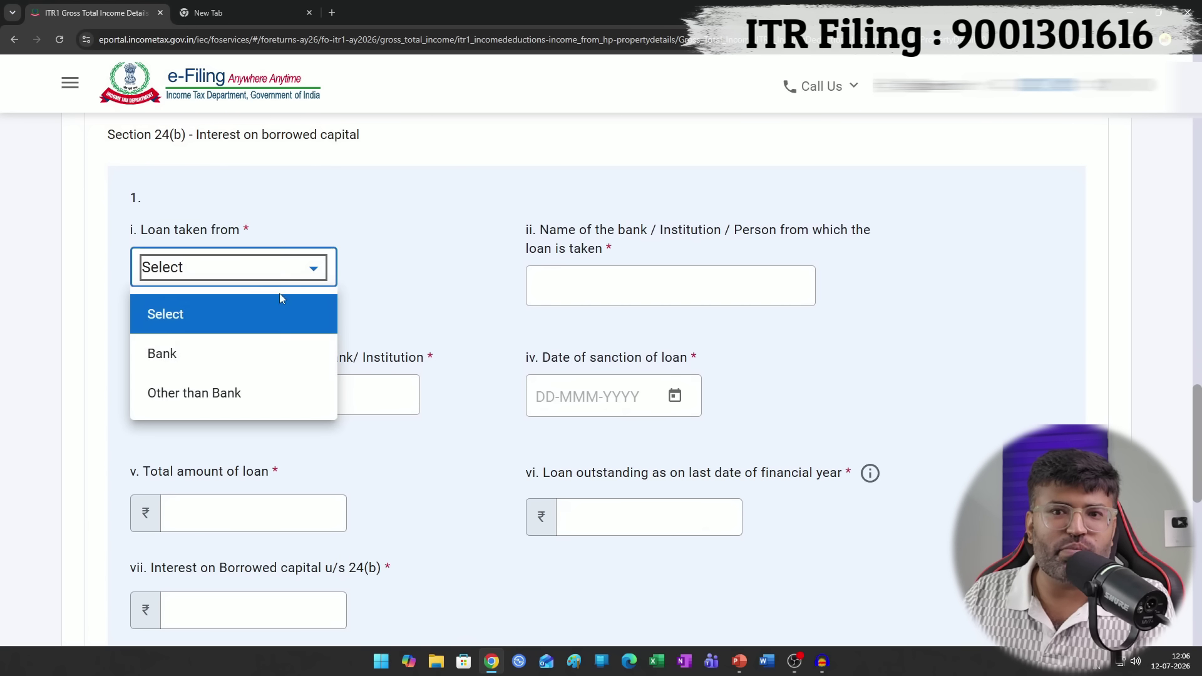
{"action": "left_click", "coordinate": [602, 243]}
{"action": "left_click", "coordinate": [187, 391]}
{"action": "left_click_drag", "start_coordinate": [600, 357], "coordinate": [689, 358]}
{"action": "scroll", "coordinate": [399, 458], "scroll_direction": "down", "scroll_amount": 1}
{"action": "left_click", "coordinate": [279, 452]}
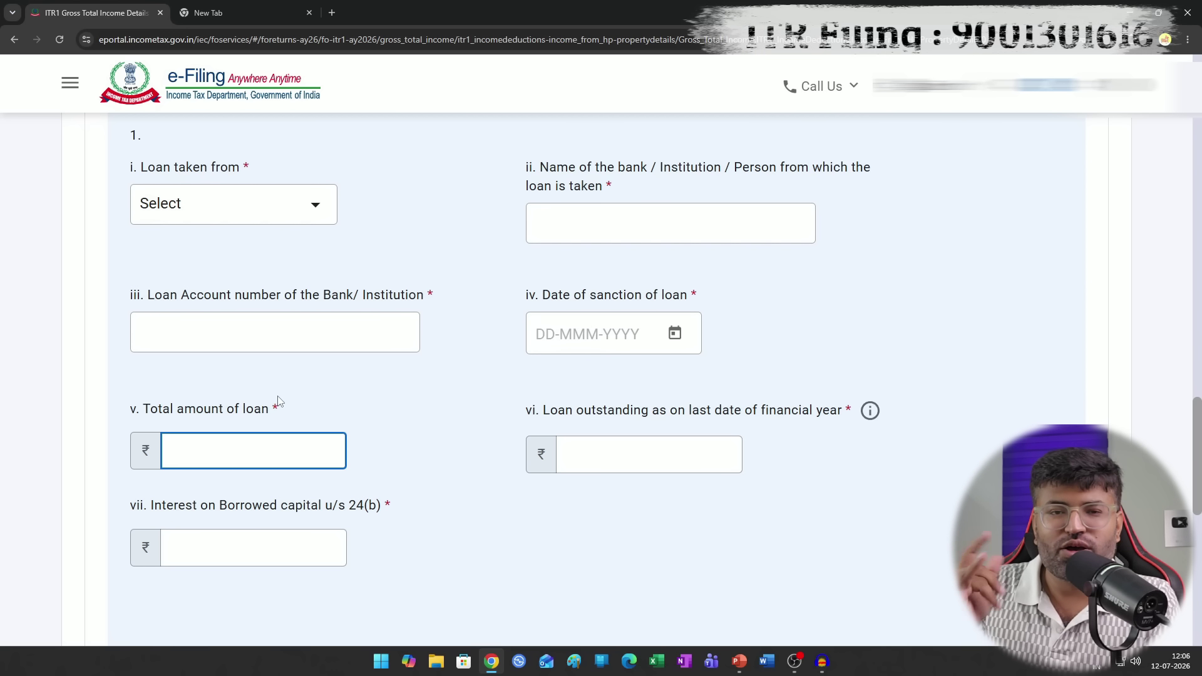
- Delete the blank loan entry and collapse the Section 24(b) interest on borrowed capital section
{"action": "scroll", "coordinate": [280, 402], "scroll_direction": "down", "scroll_amount": 1}
{"action": "left_click", "coordinate": [1036, 548]}
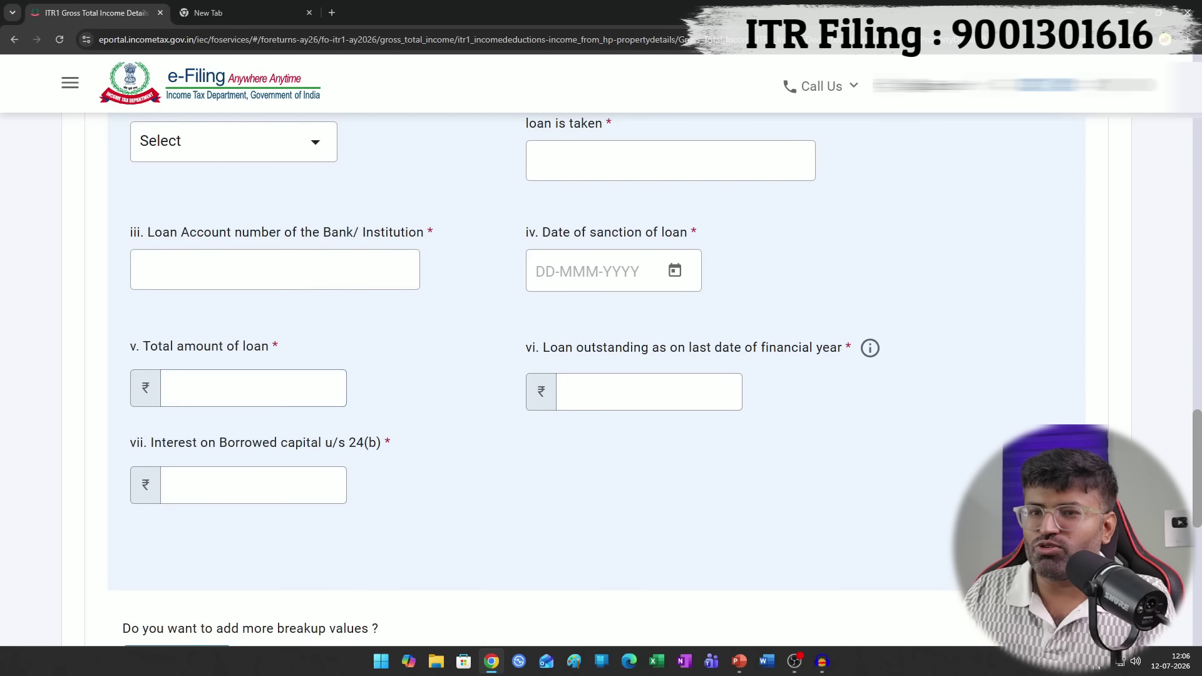
{"action": "left_click", "coordinate": [670, 403]}
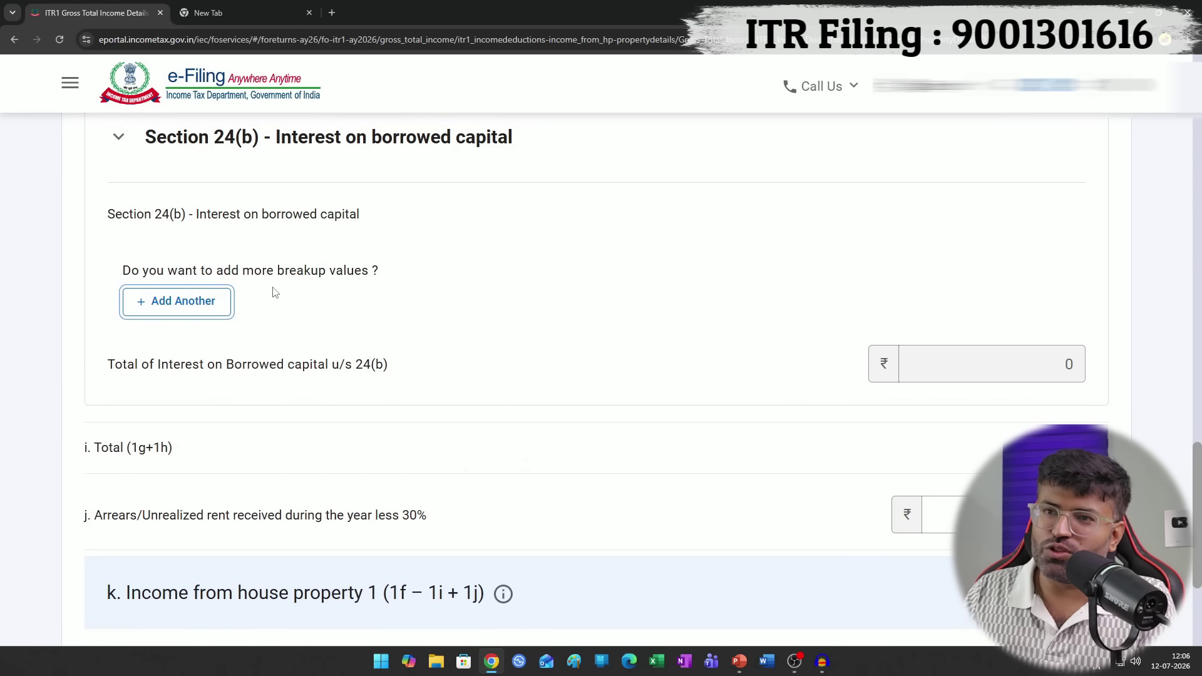
{"action": "scroll", "coordinate": [263, 296], "scroll_direction": "down", "scroll_amount": 2}
{"action": "scroll", "coordinate": [275, 293], "scroll_direction": "down", "scroll_amount": 2}
{"action": "scroll", "coordinate": [204, 250], "scroll_direction": "up", "scroll_amount": 4}
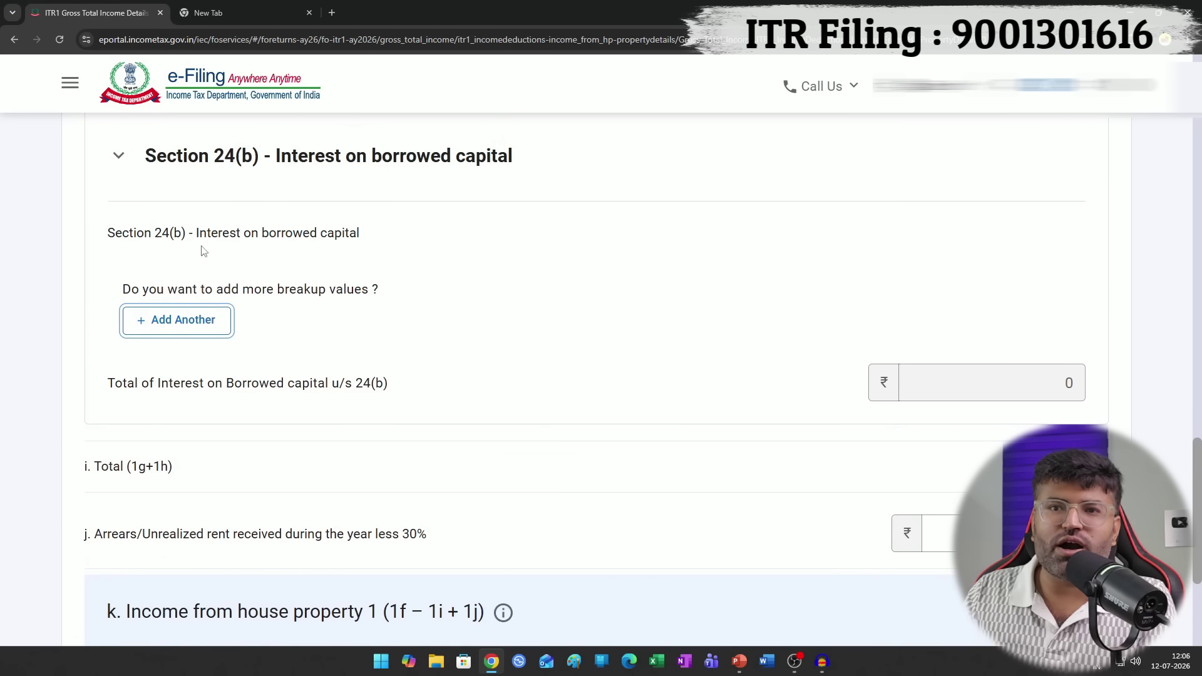
{"action": "left_click", "coordinate": [142, 158]}
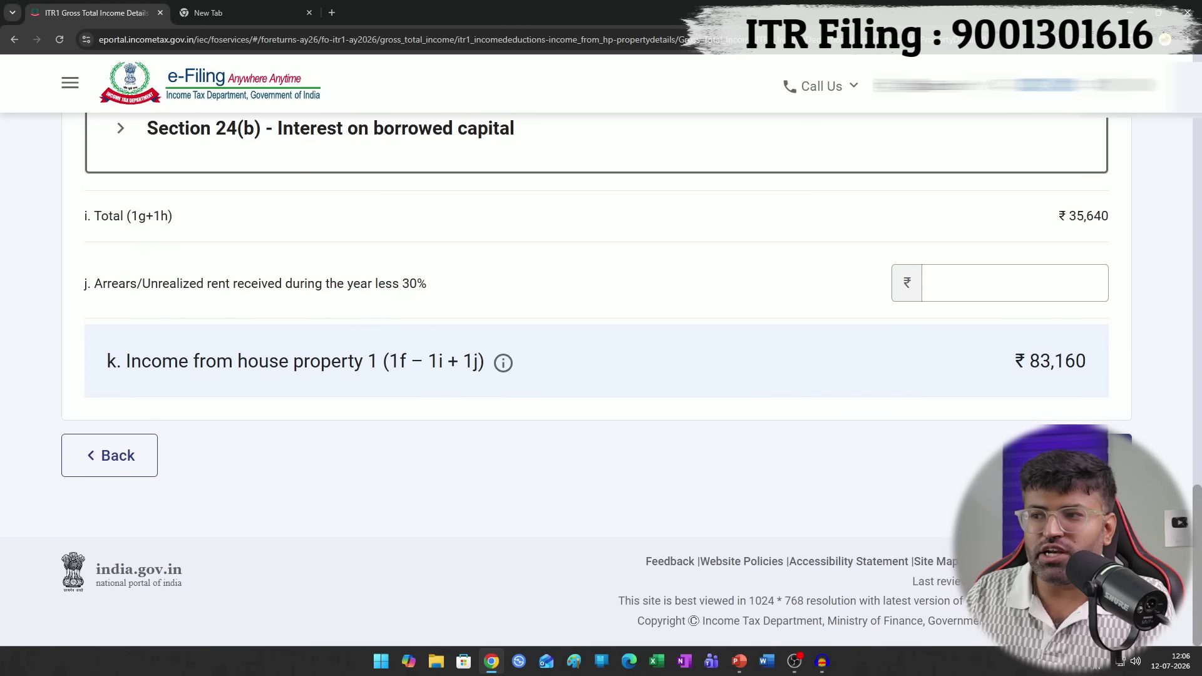
- Return to the Gross Total Income page without adding the house property and check the B2 house property section
{"action": "scroll", "coordinate": [261, 432], "scroll_direction": "up", "scroll_amount": 10}
{"action": "scroll", "coordinate": [255, 428], "scroll_direction": "down", "scroll_amount": 10}
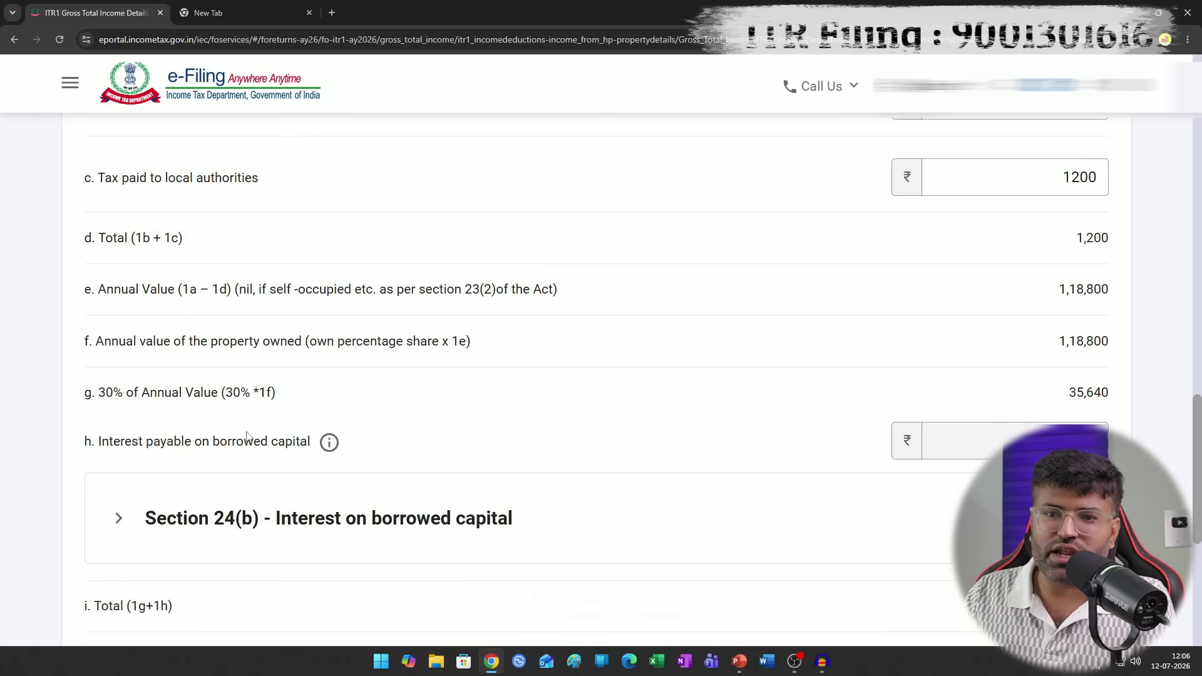
{"action": "left_click", "coordinate": [113, 452]}
{"action": "scroll", "coordinate": [270, 402], "scroll_direction": "down", "scroll_amount": 10}
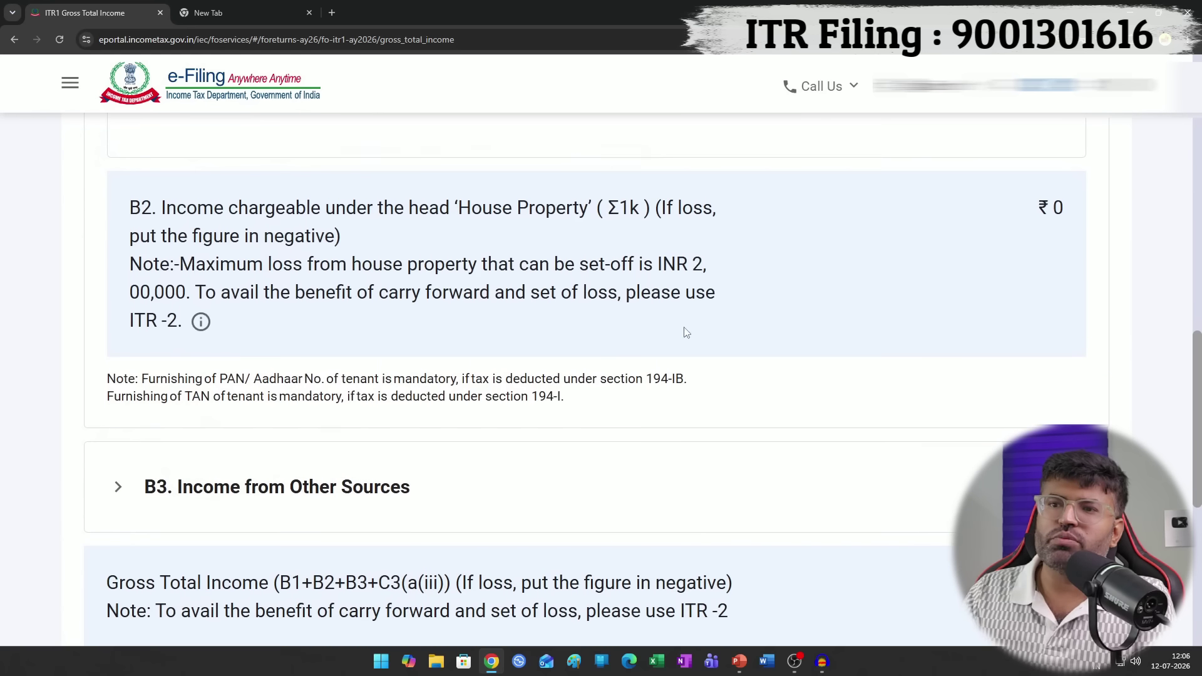
{"action": "scroll", "coordinate": [382, 388], "scroll_direction": "up", "scroll_amount": 10}
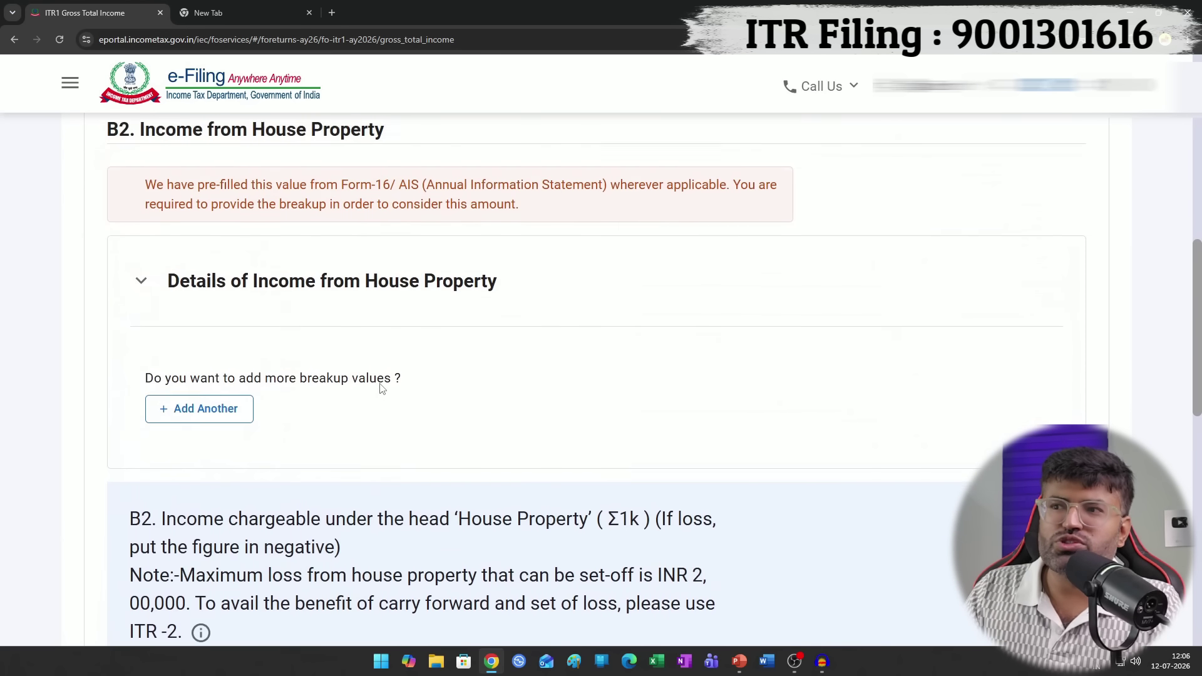
{"action": "scroll", "coordinate": [238, 213], "scroll_direction": "down", "scroll_amount": 10}
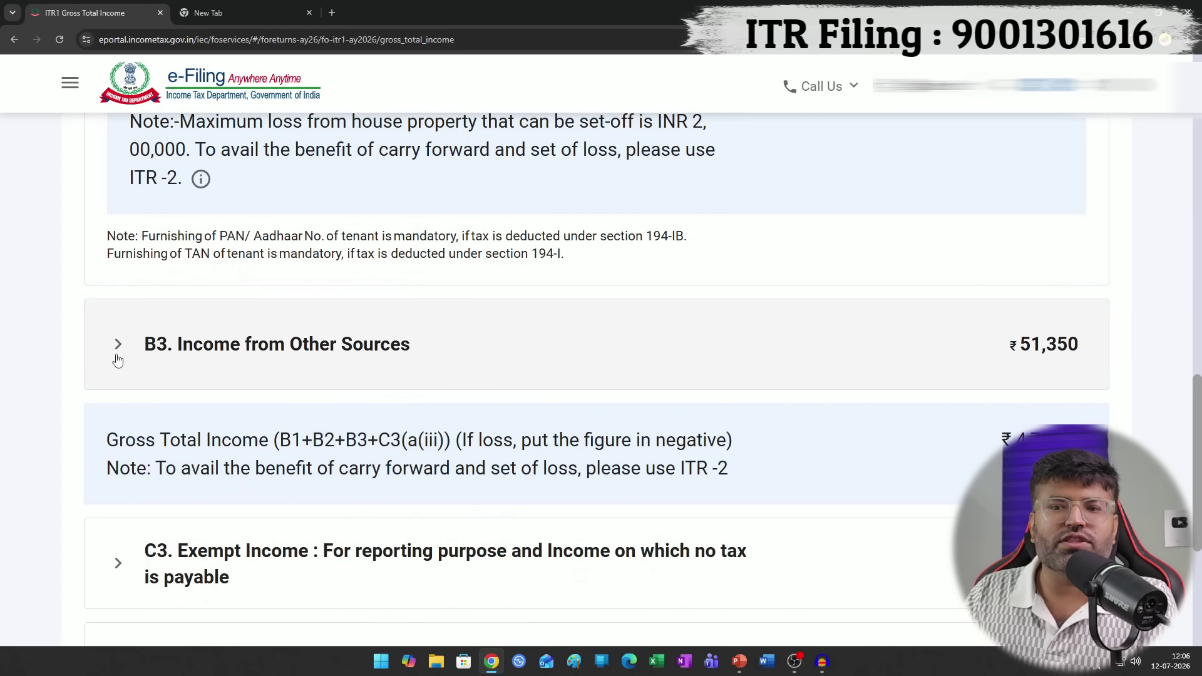
- Expand B3 Income from Other Sources and examine the deposit interest, dividend, savings interest and income tax refund interest rows
{"action": "left_click", "coordinate": [117, 350]}
{"action": "scroll", "coordinate": [157, 313], "scroll_direction": "down", "scroll_amount": 4}
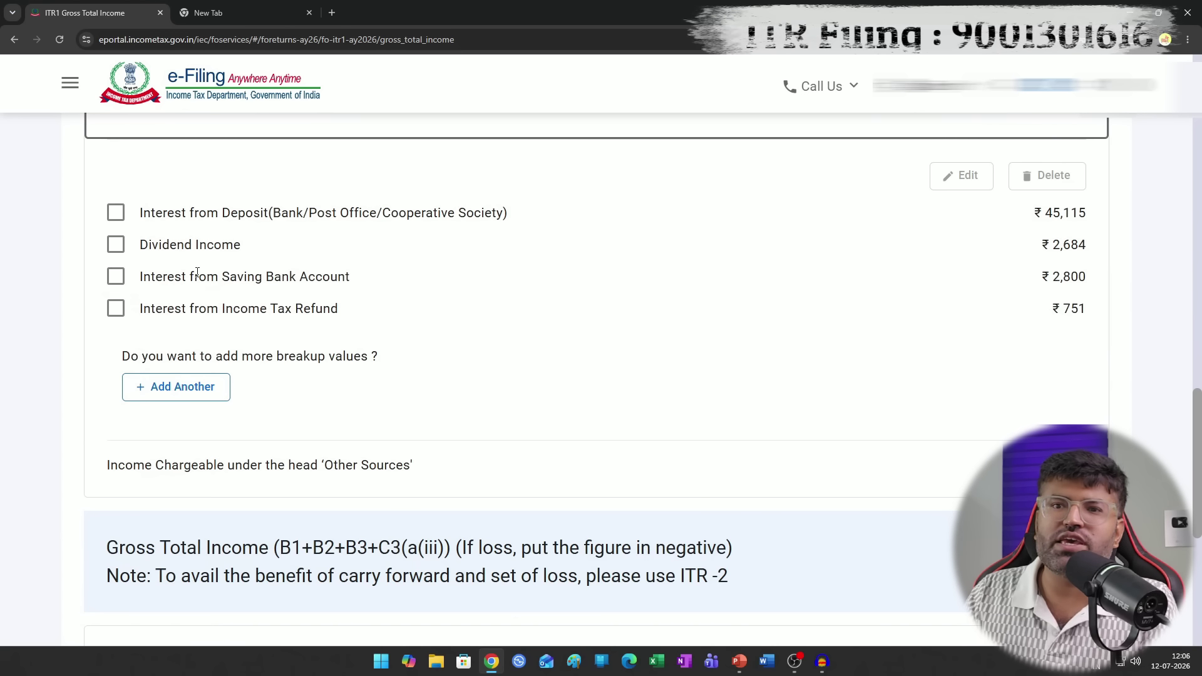
{"action": "left_click_drag", "start_coordinate": [142, 212], "coordinate": [282, 215]}
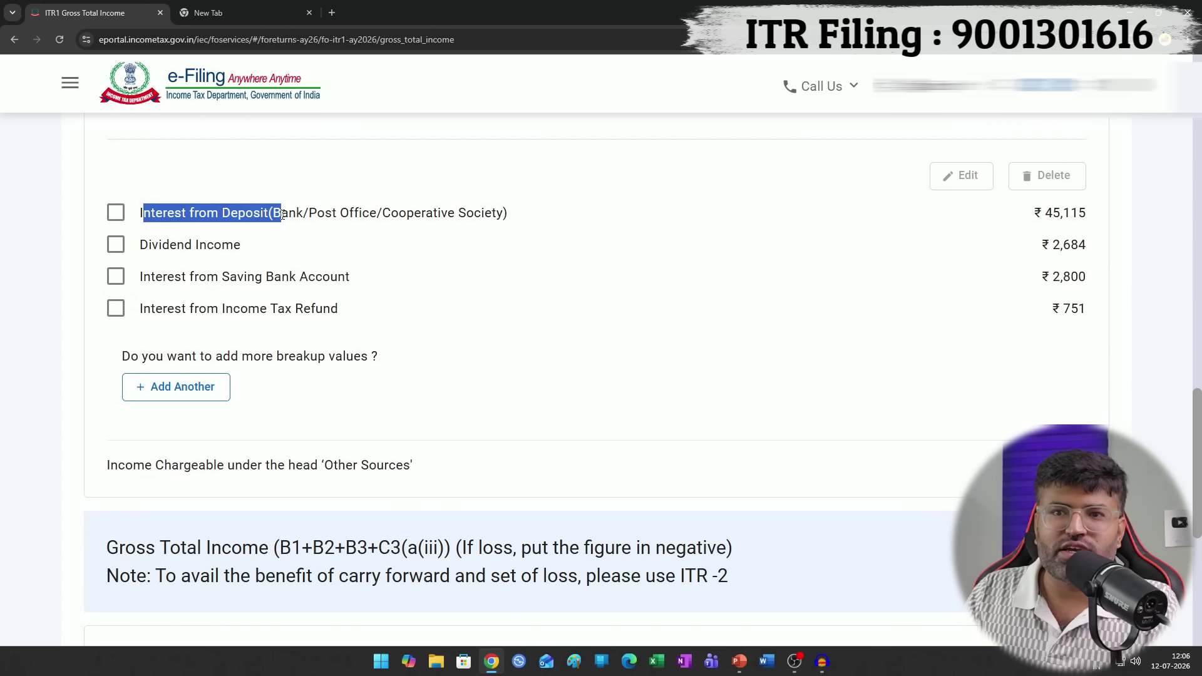
{"action": "left_click_drag", "start_coordinate": [140, 250], "coordinate": [248, 248]}
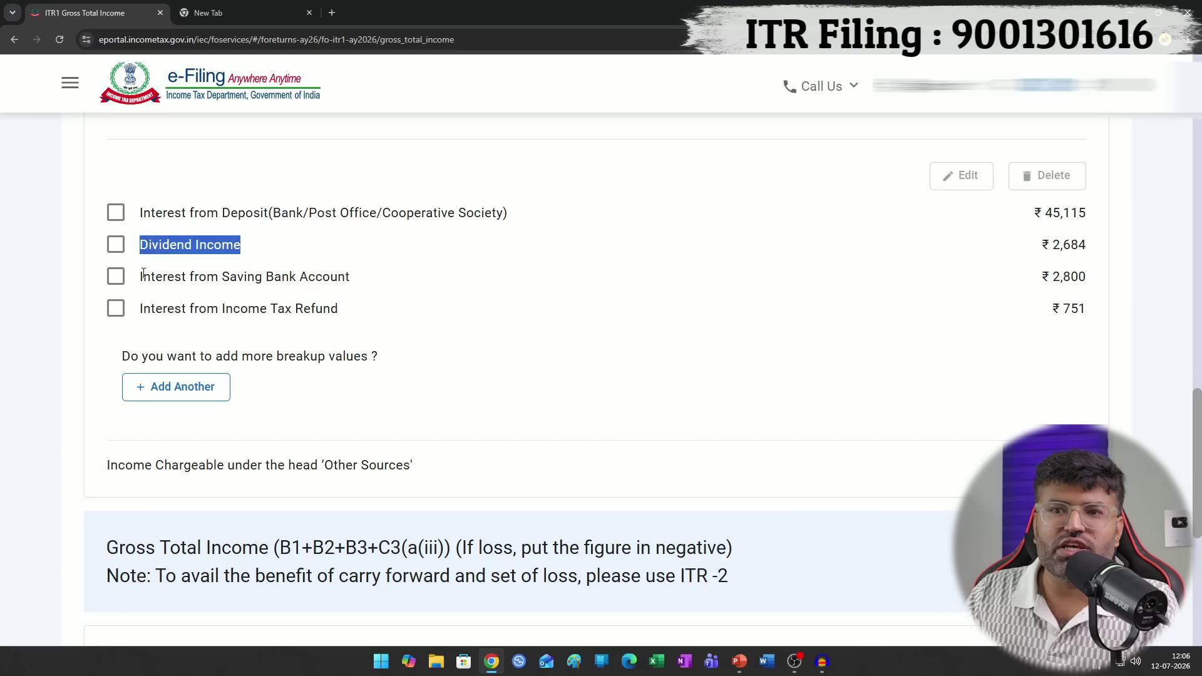
{"action": "left_click_drag", "start_coordinate": [144, 273], "coordinate": [386, 282]}
{"action": "left_click_drag", "start_coordinate": [134, 312], "coordinate": [359, 312]}
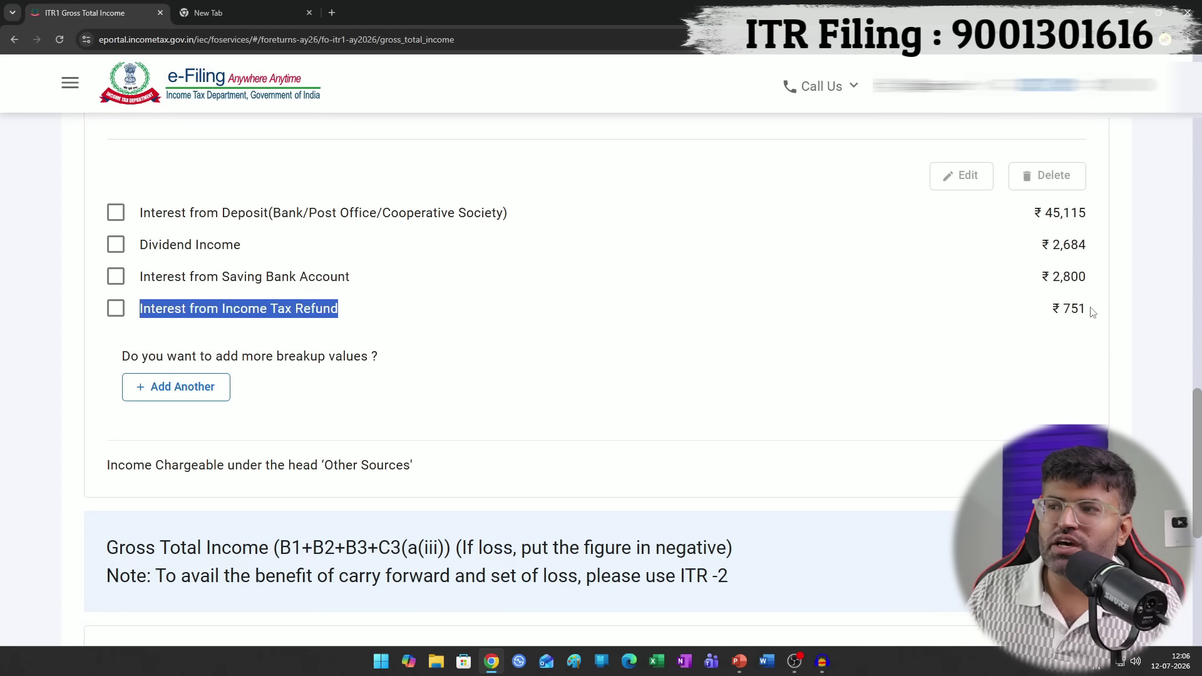
{"action": "left_click_drag", "start_coordinate": [1091, 311], "coordinate": [1056, 310]}
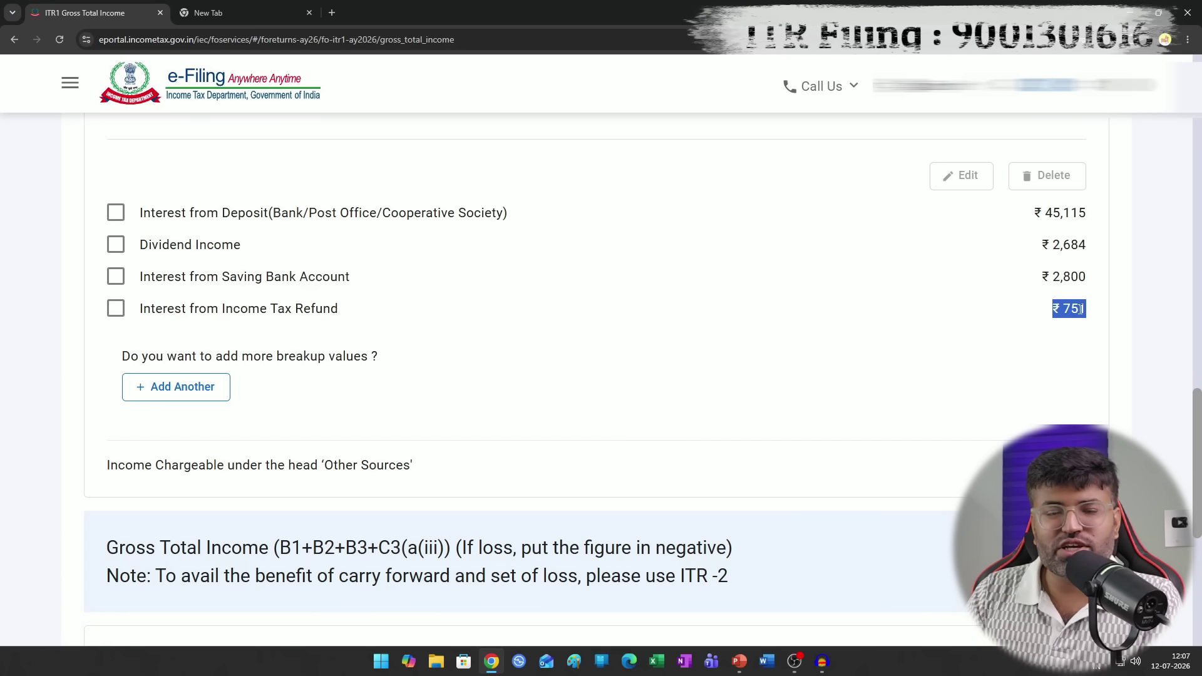
{"action": "left_click_drag", "start_coordinate": [1087, 309], "coordinate": [1056, 312]}
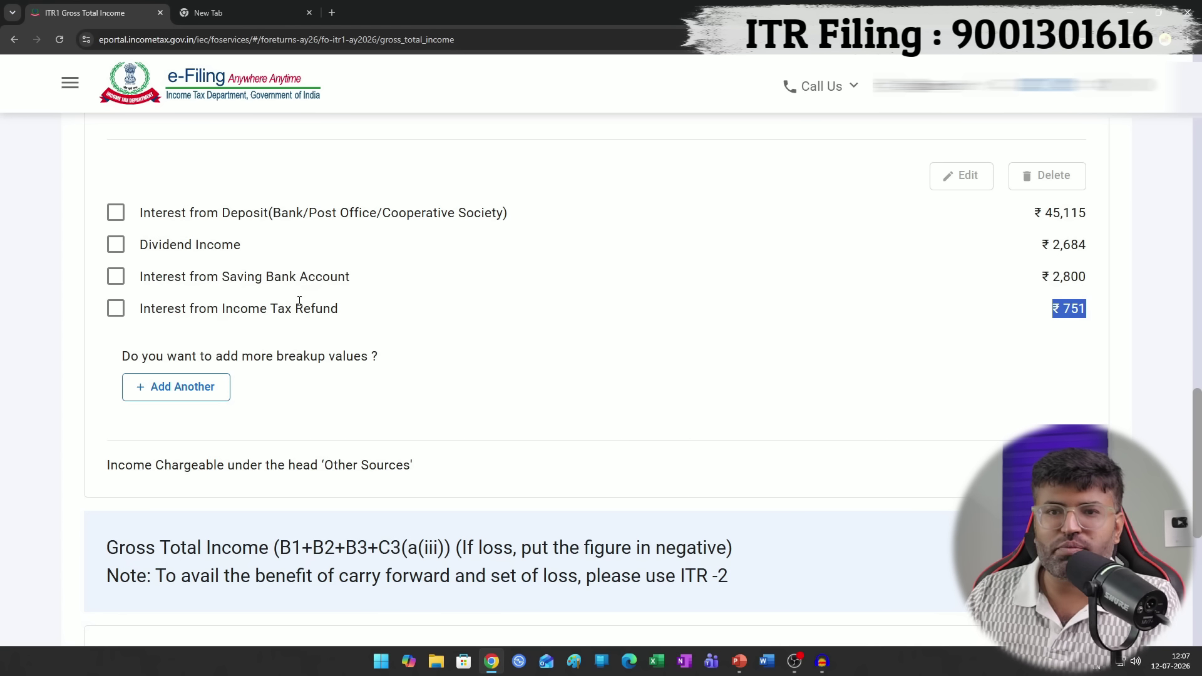
- Open the Dividend Income entry for editing, check its quarterly breakup, and return to the Gross Total Income page without changes
{"action": "left_click", "coordinate": [125, 311]}
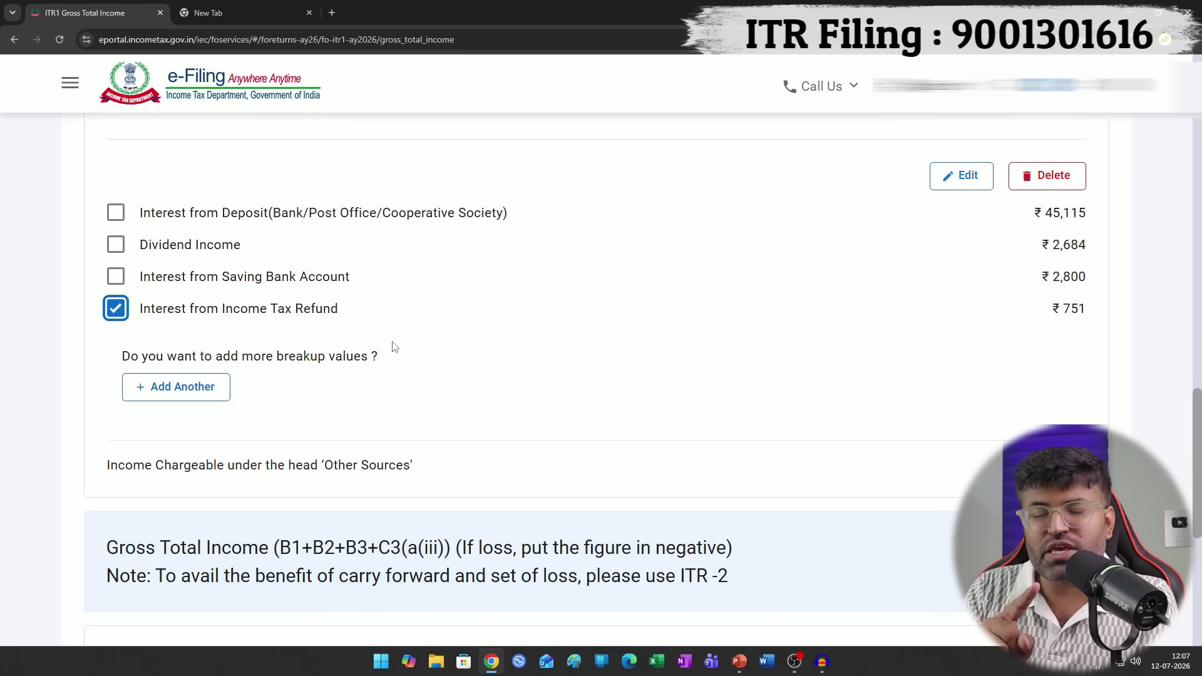
{"action": "left_click", "coordinate": [115, 309]}
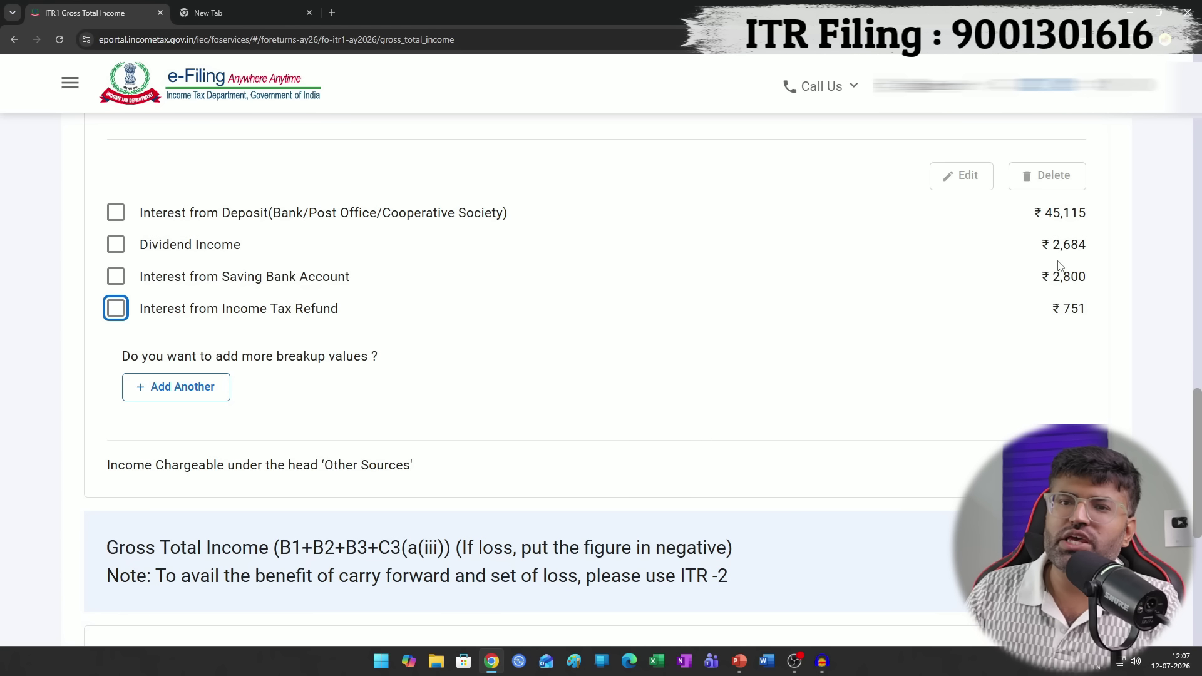
{"action": "left_click", "coordinate": [114, 246]}
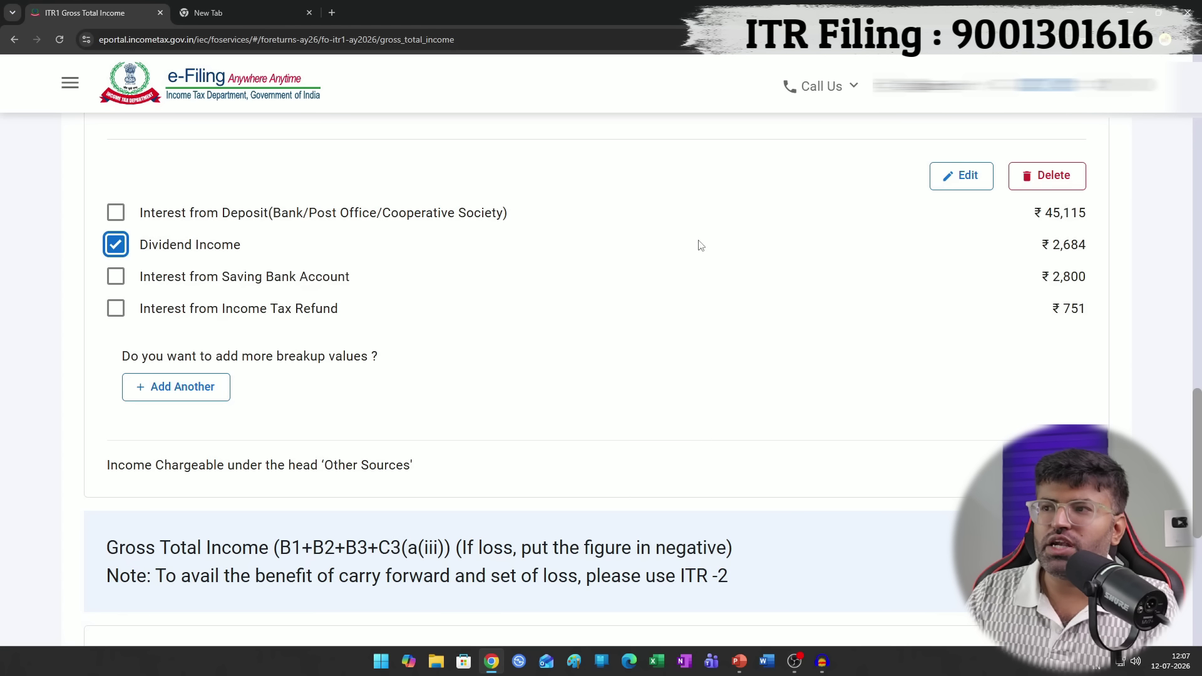
{"action": "left_click", "coordinate": [950, 181]}
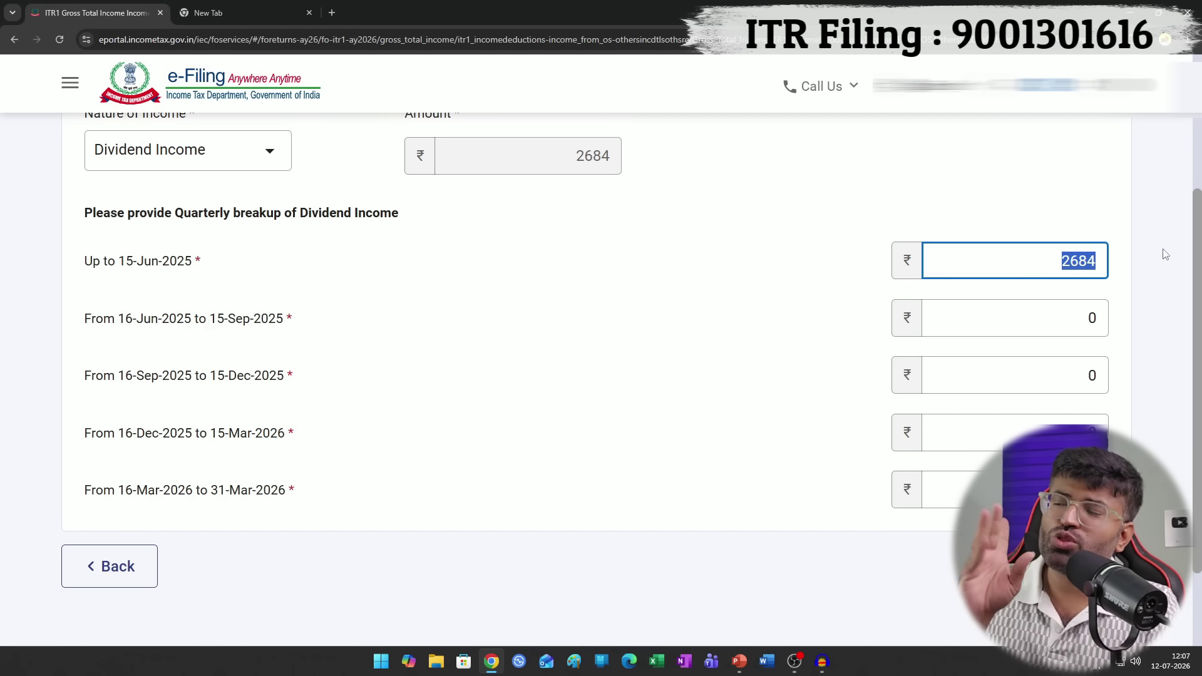
{"action": "left_click", "coordinate": [95, 571]}
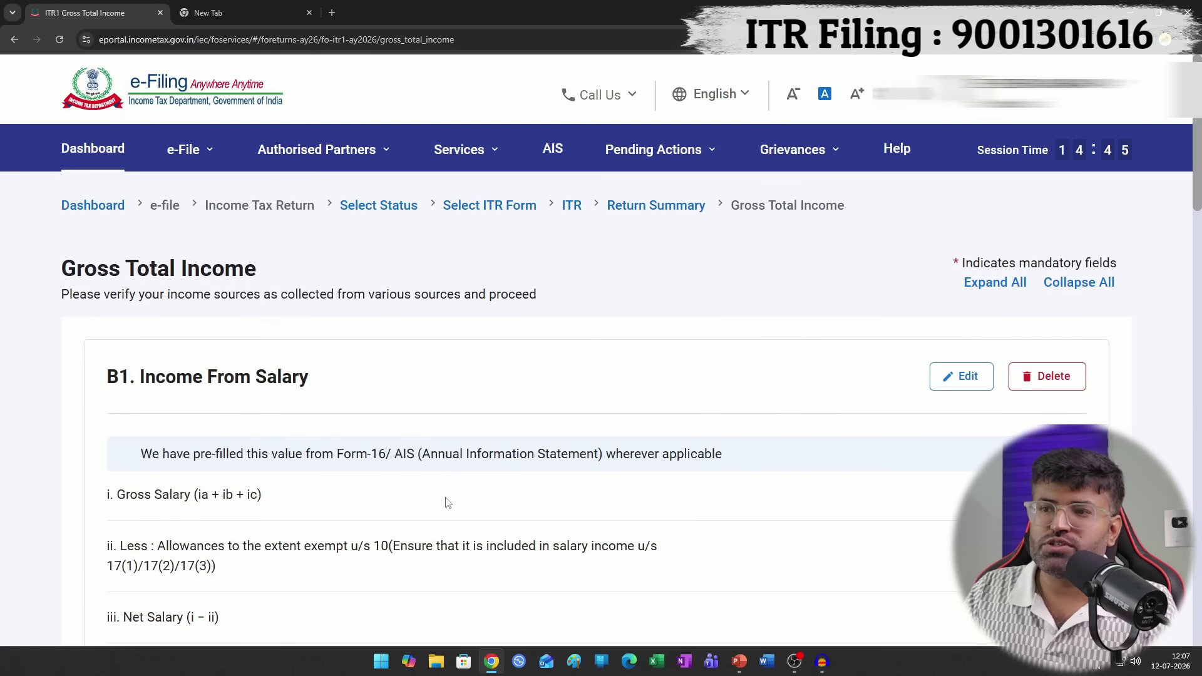
{"action": "scroll", "coordinate": [213, 290], "scroll_direction": "up", "scroll_amount": 5}
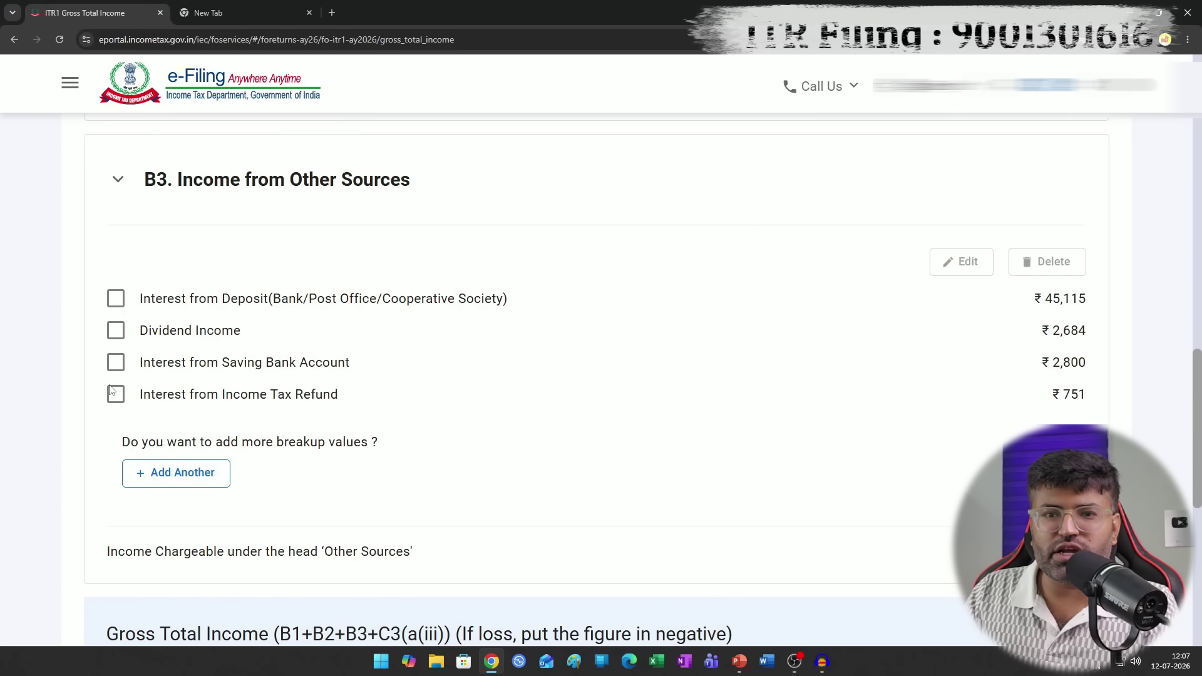
- Add an other-sources income entry for Family pension with an amount of 30000 and a deduction u/s 57(iia) of 20000
{"action": "left_click", "coordinate": [182, 478]}
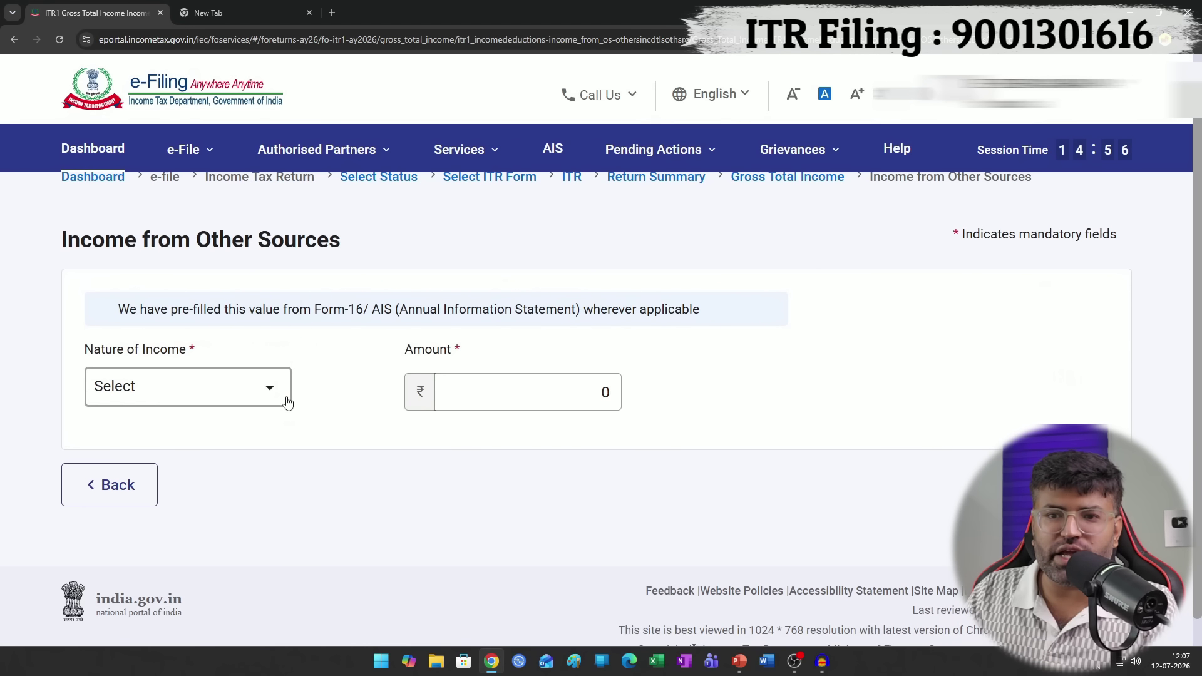
{"action": "left_click", "coordinate": [281, 395]}
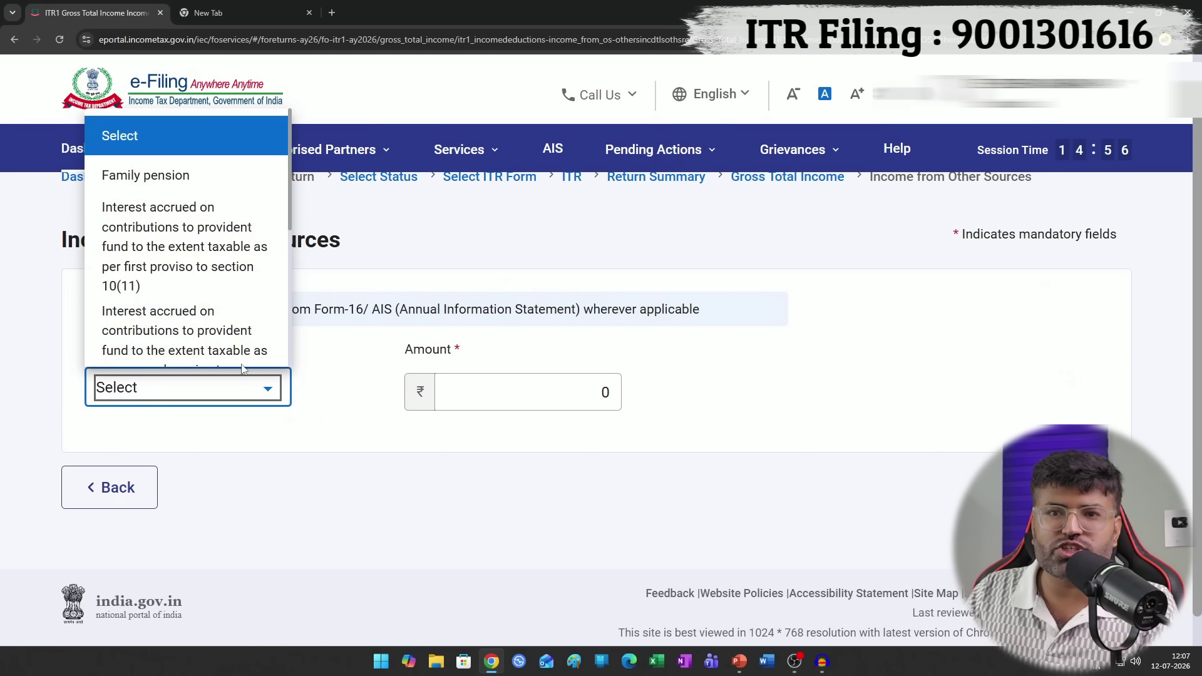
{"action": "left_click", "coordinate": [180, 191]}
{"action": "double_click", "coordinate": [603, 392]}
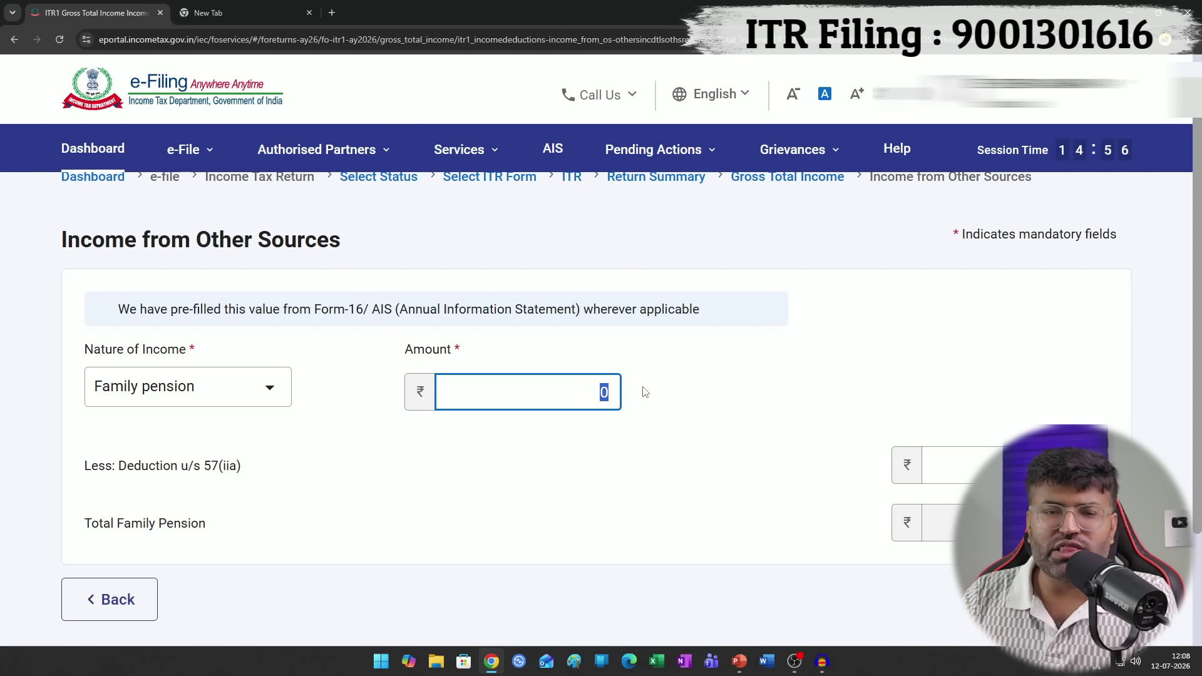
{"action": "type", "text": "3000"}
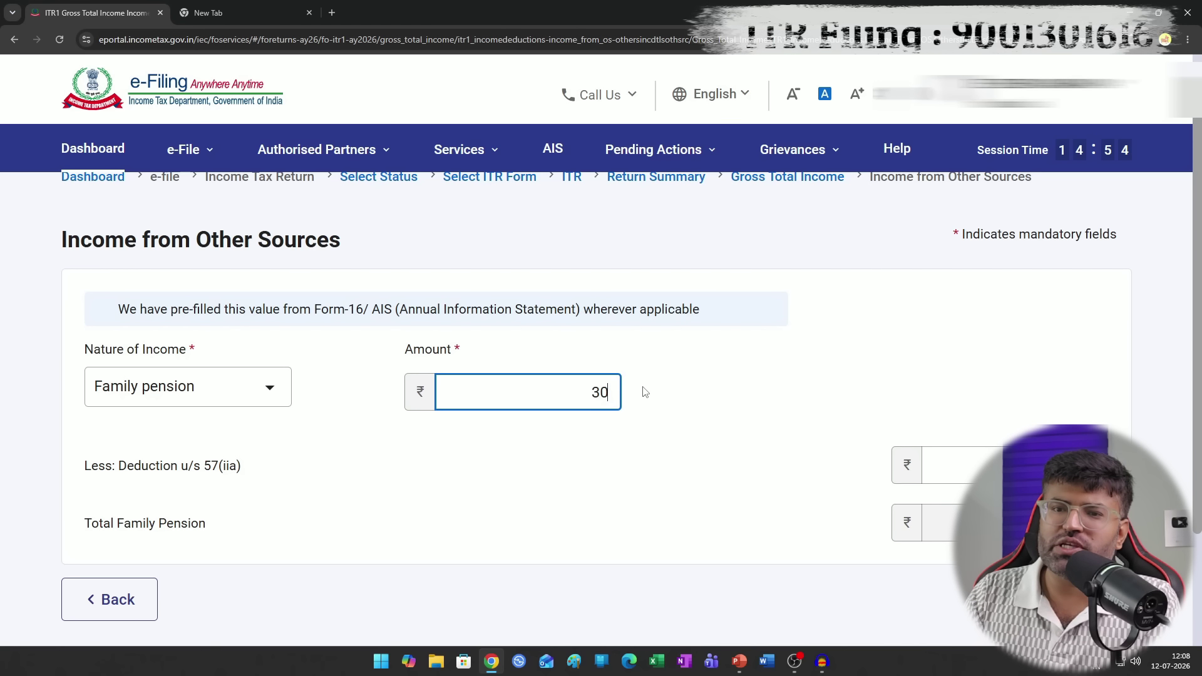
{"action": "type", "text": "0"}
{"action": "key", "text": "Tab"}
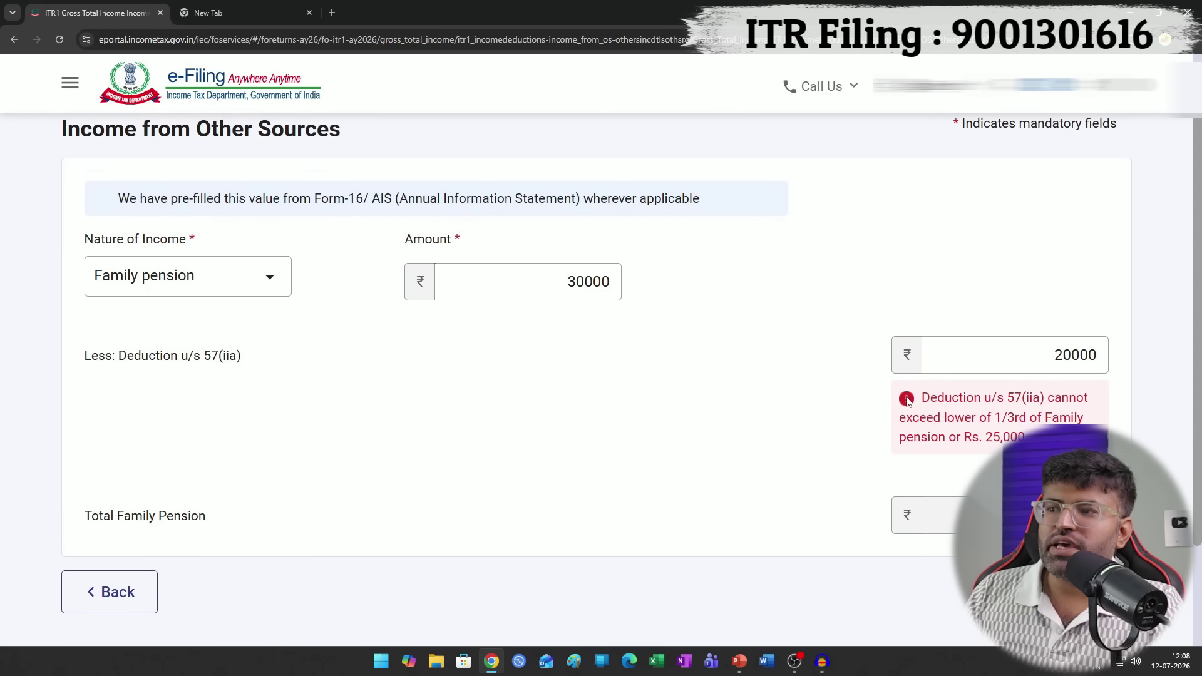
- Set the Family pension amount to 300000 and the deduction u/s 57(iia) to 25000, and add the entry
{"action": "left_click_drag", "start_coordinate": [1025, 437], "coordinate": [923, 398]}
{"action": "left_click", "coordinate": [925, 398]}
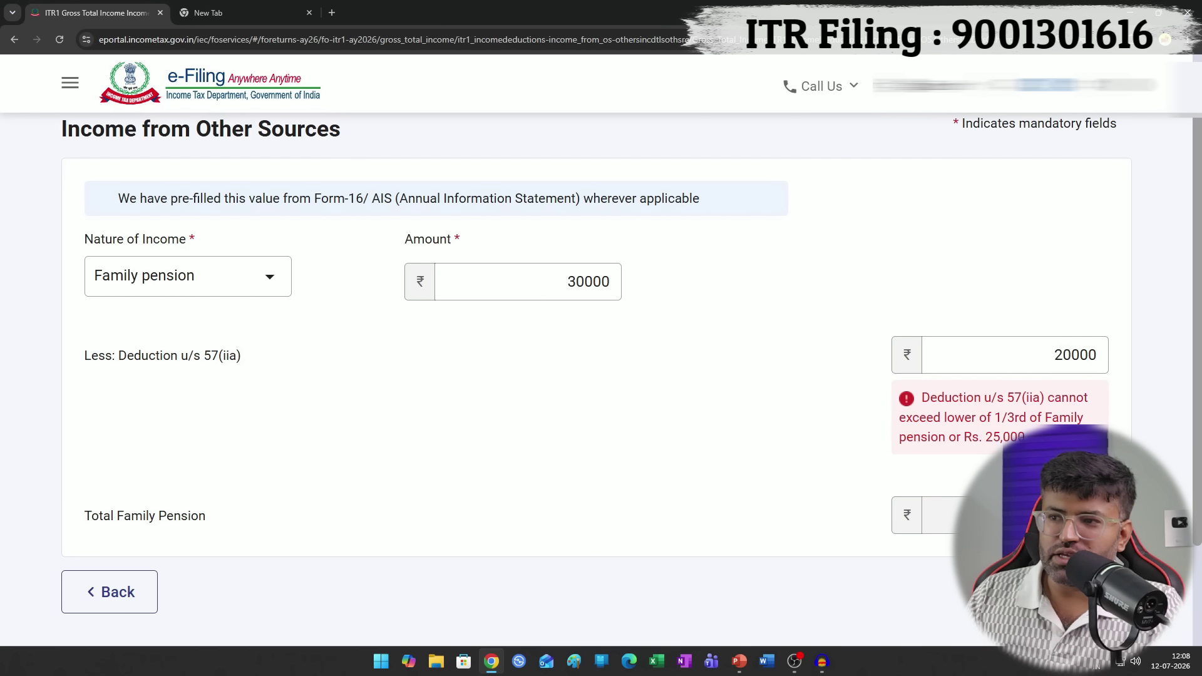
{"action": "left_click", "coordinate": [595, 281]}
{"action": "left_click_drag", "start_coordinate": [565, 281], "coordinate": [635, 295]}
{"action": "type", "text": "3"}
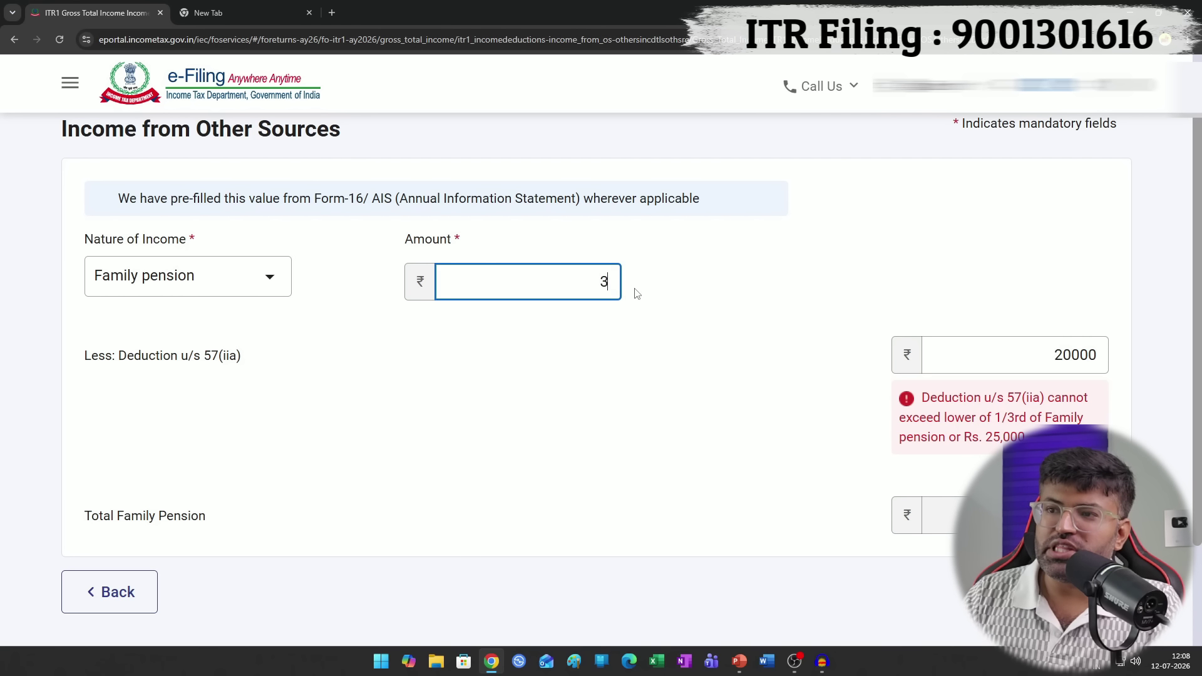
{"action": "left_click", "coordinate": [1017, 355]}
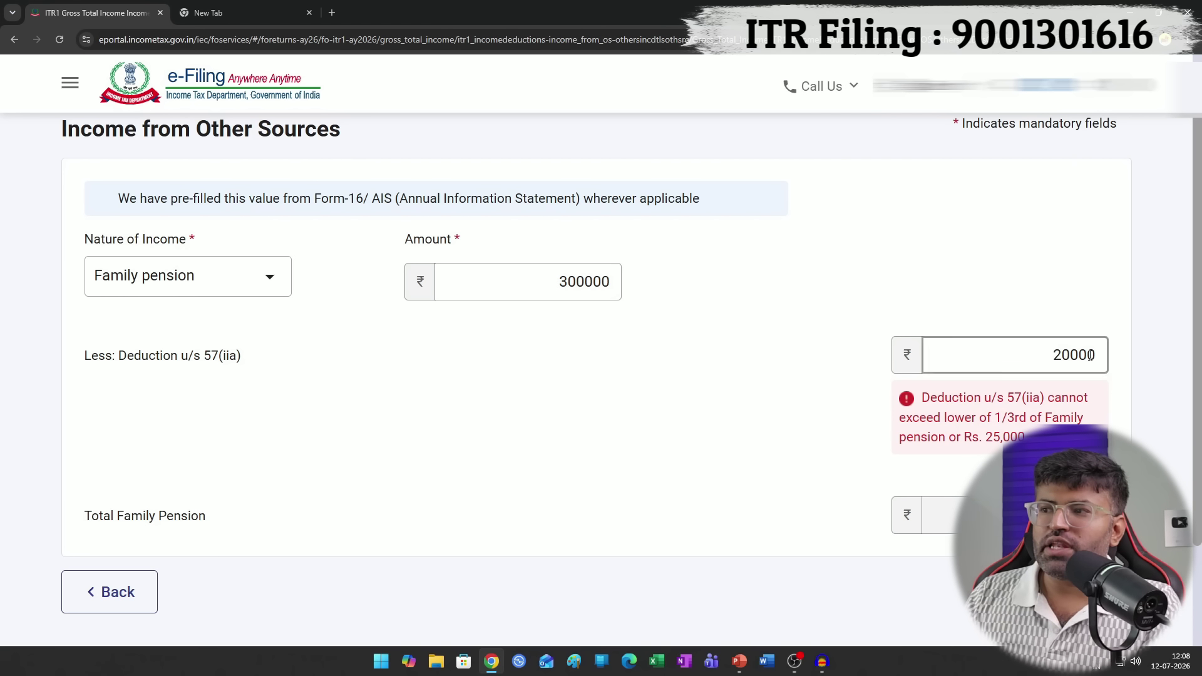
{"action": "left_click_drag", "start_coordinate": [1016, 351], "coordinate": [1188, 353]}
{"action": "type", "text": "25"}
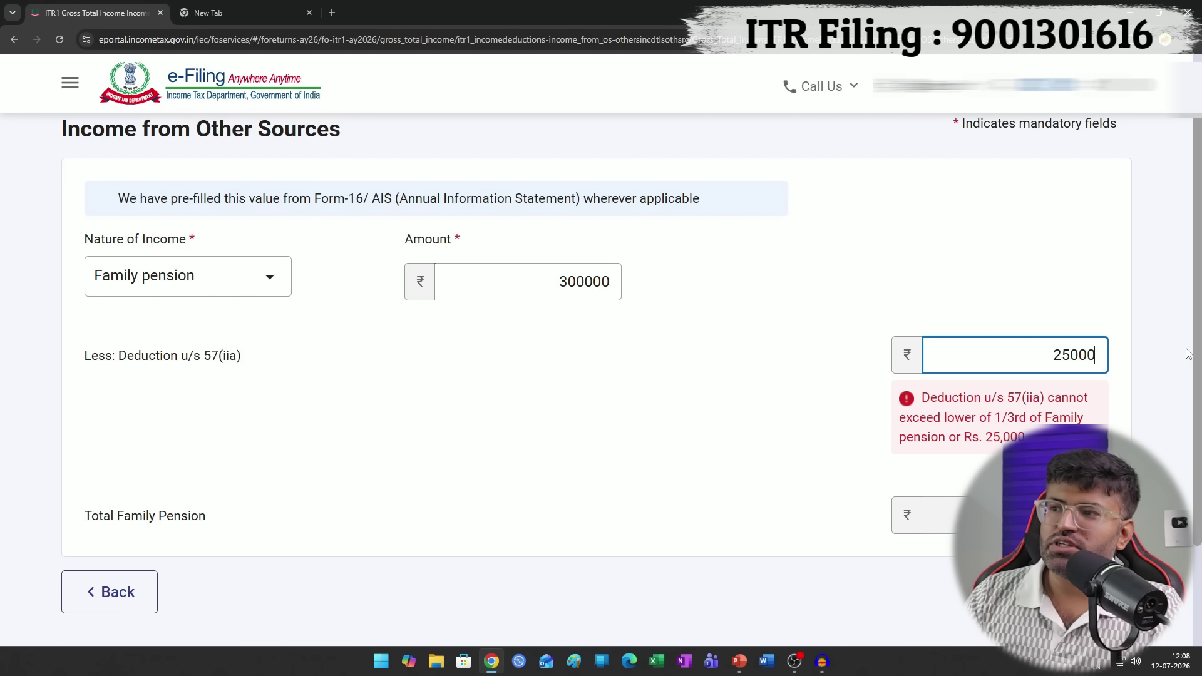
{"action": "left_click", "coordinate": [1000, 261]}
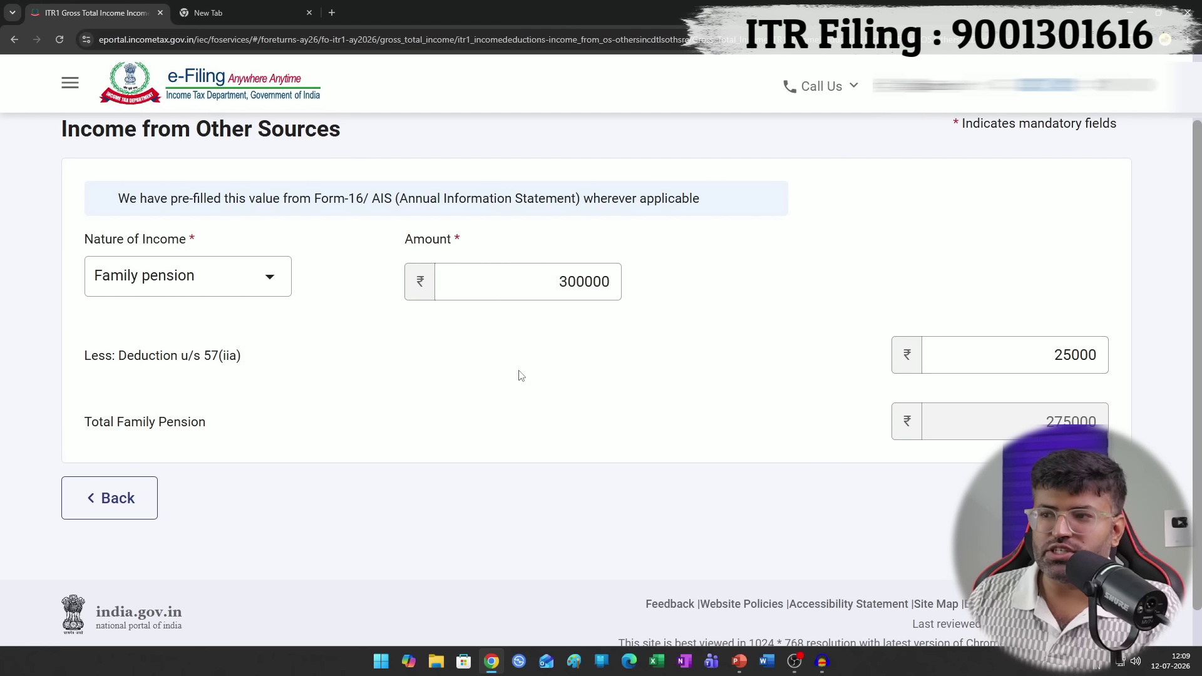
{"action": "left_click", "coordinate": [1082, 499]}
- Open a new other-sources income entry, examine the provident fund interest options under Nature of Income, and return without adding it
{"action": "scroll", "coordinate": [770, 395], "scroll_direction": "down", "scroll_amount": 12}
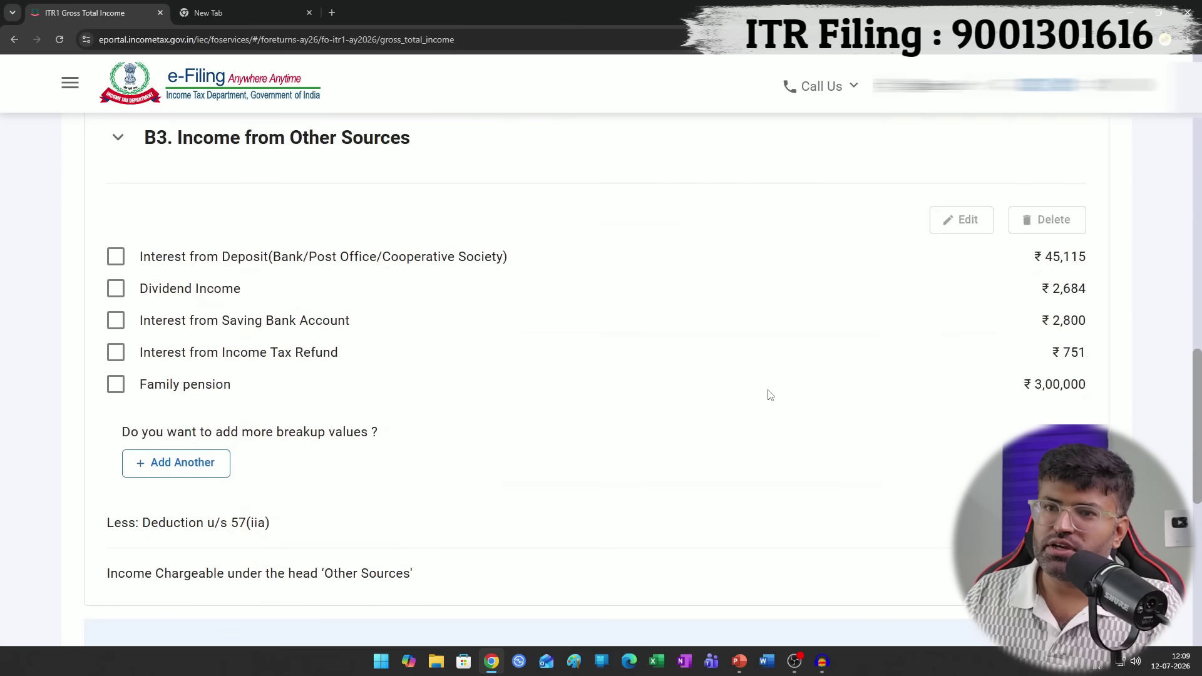
{"action": "scroll", "coordinate": [768, 396], "scroll_direction": "down", "scroll_amount": 4}
{"action": "scroll", "coordinate": [395, 316], "scroll_direction": "up", "scroll_amount": 1}
{"action": "left_click", "coordinate": [178, 247]}
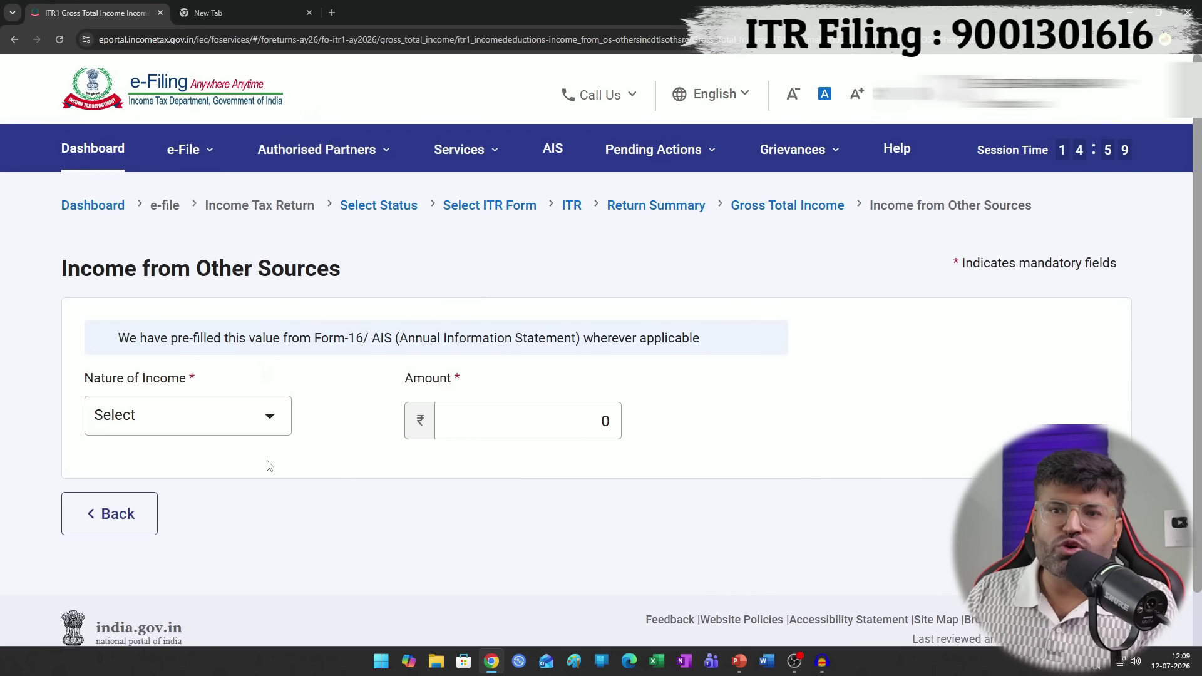
{"action": "left_click", "coordinate": [266, 418]}
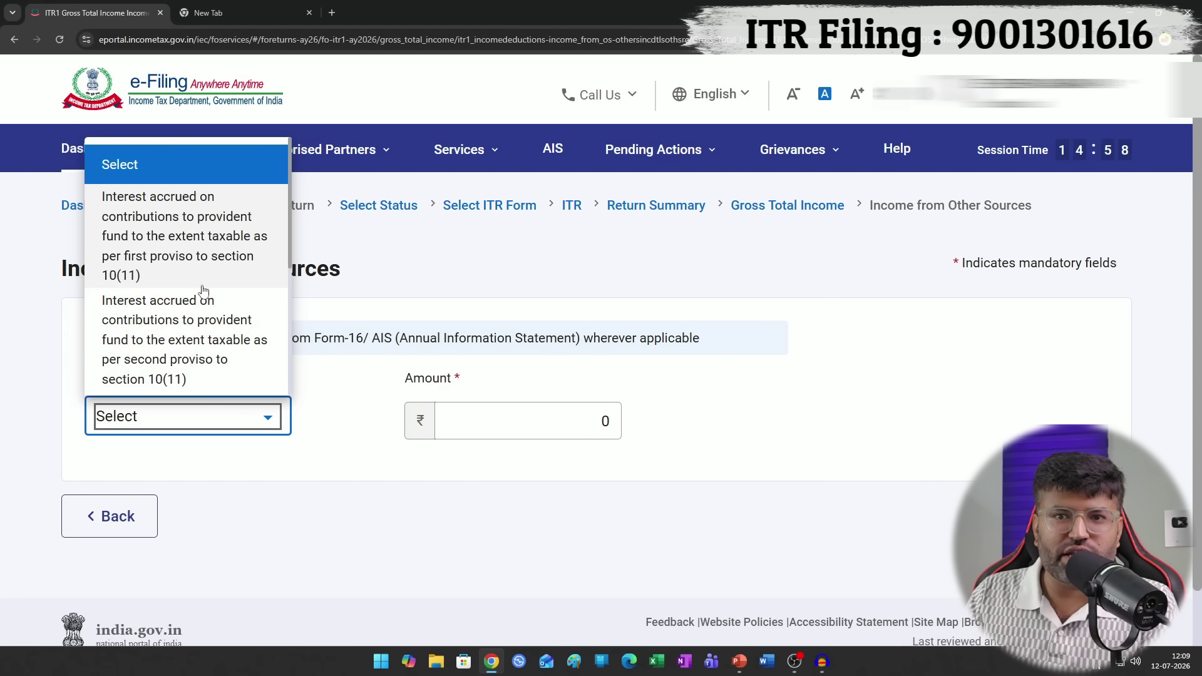
{"action": "scroll", "coordinate": [204, 291], "scroll_direction": "down", "scroll_amount": 1}
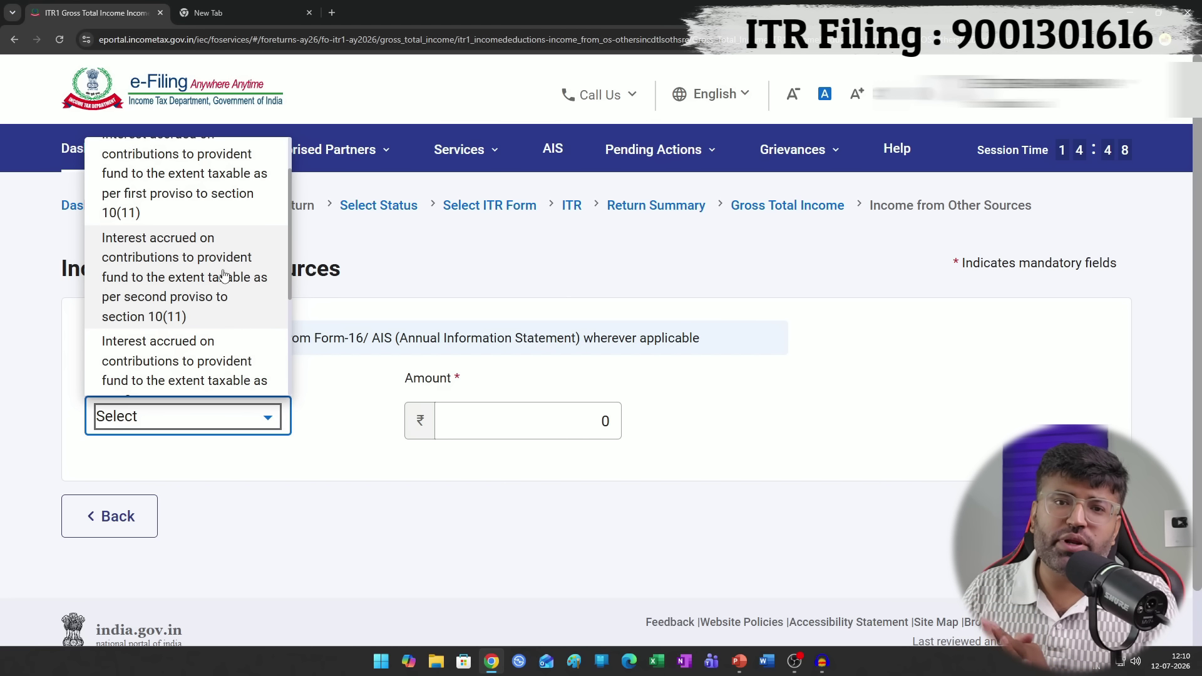
{"action": "scroll", "coordinate": [300, 448], "scroll_direction": "down", "scroll_amount": 1}
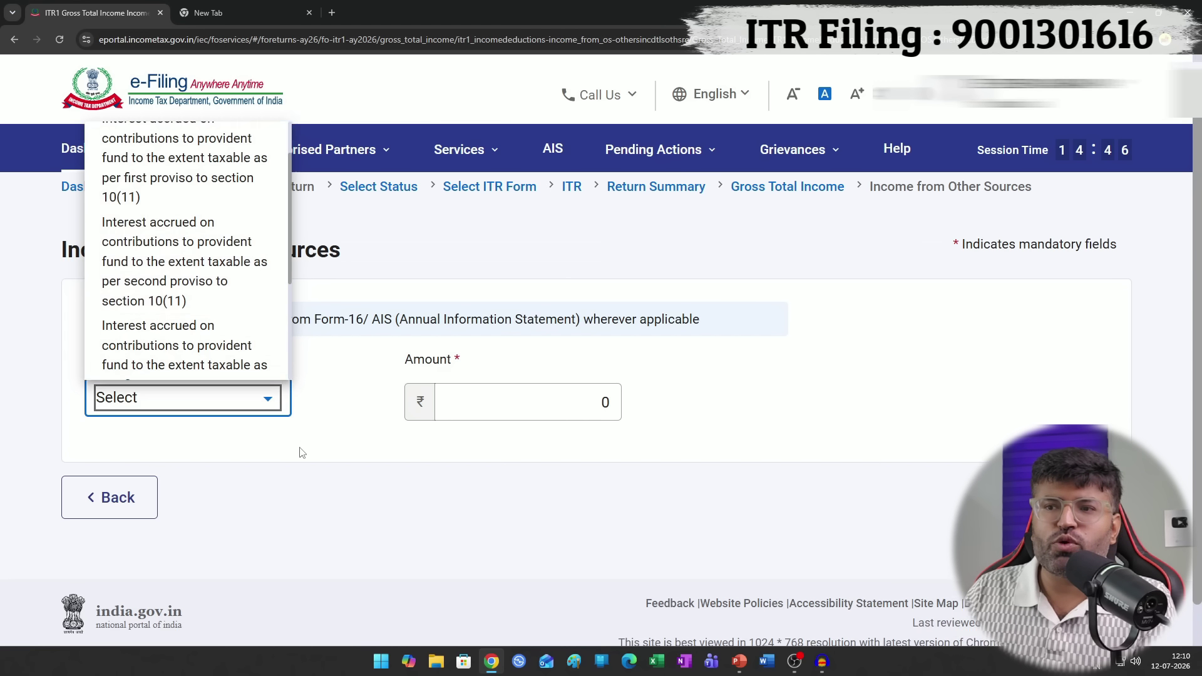
{"action": "scroll", "coordinate": [596, 373], "scroll_direction": "up", "scroll_amount": 1}
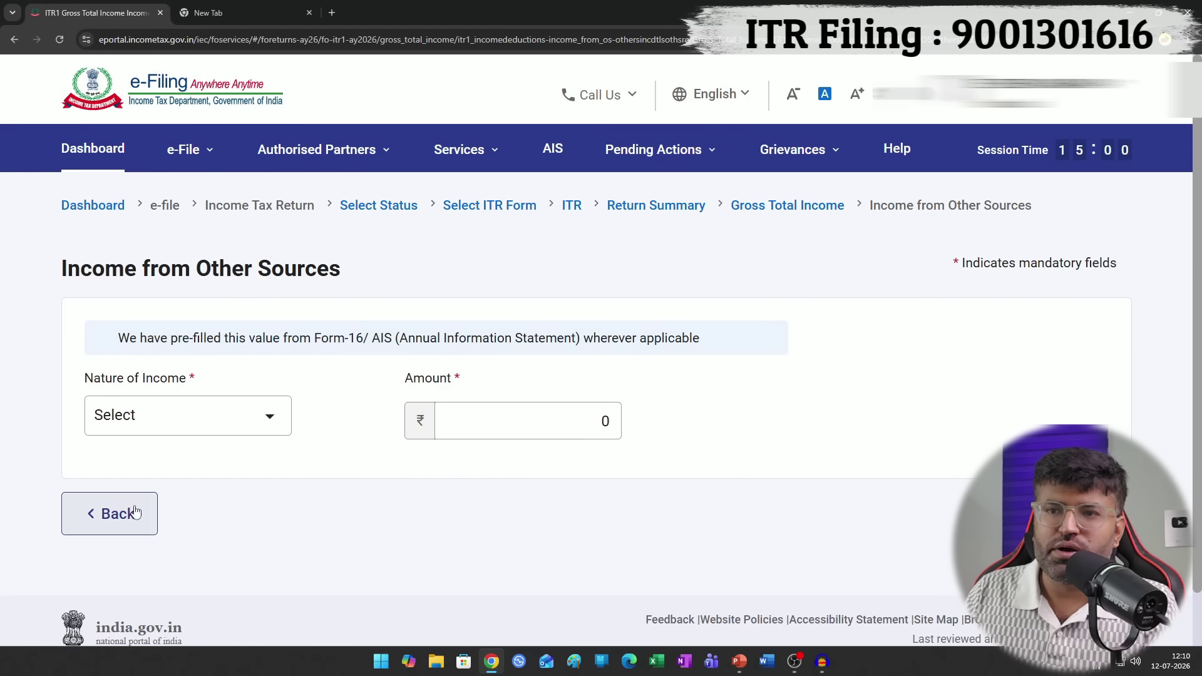
{"action": "left_click", "coordinate": [118, 527]}
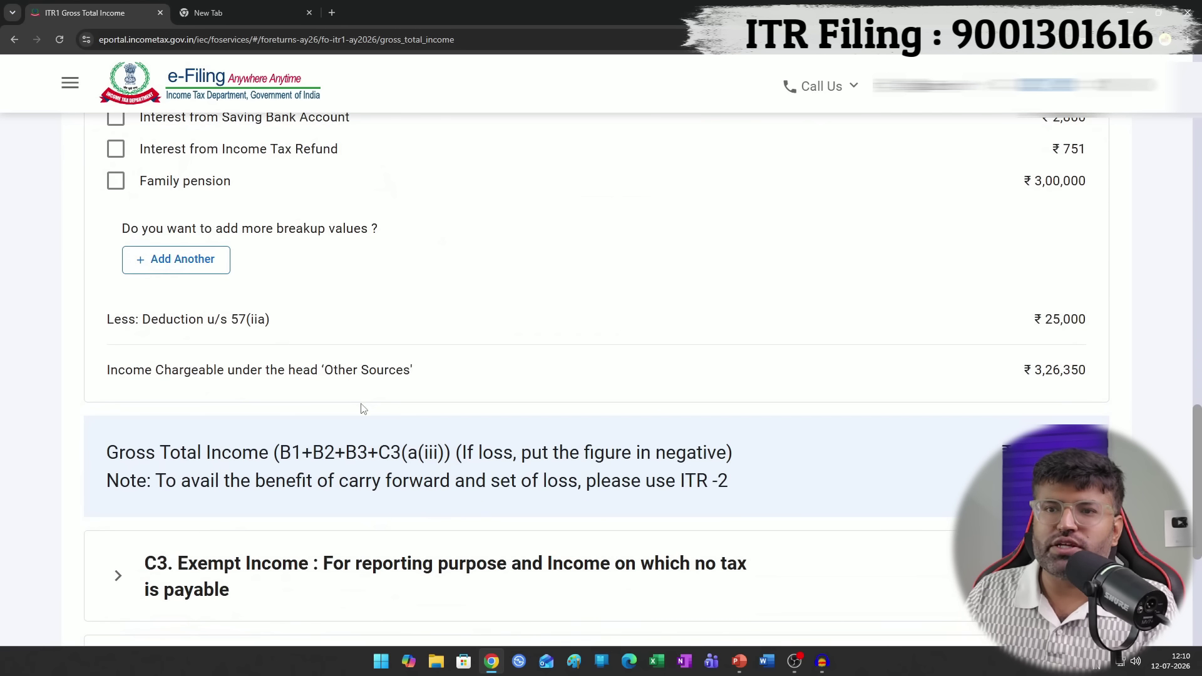
- Expand C3 Exempt Income and start an entry for Agricultural & related incomes, sub-category 10(1)-Agricultural income (Less than or equal to 5000), amount 5001
{"action": "scroll", "coordinate": [310, 294], "scroll_direction": "down", "scroll_amount": 3}
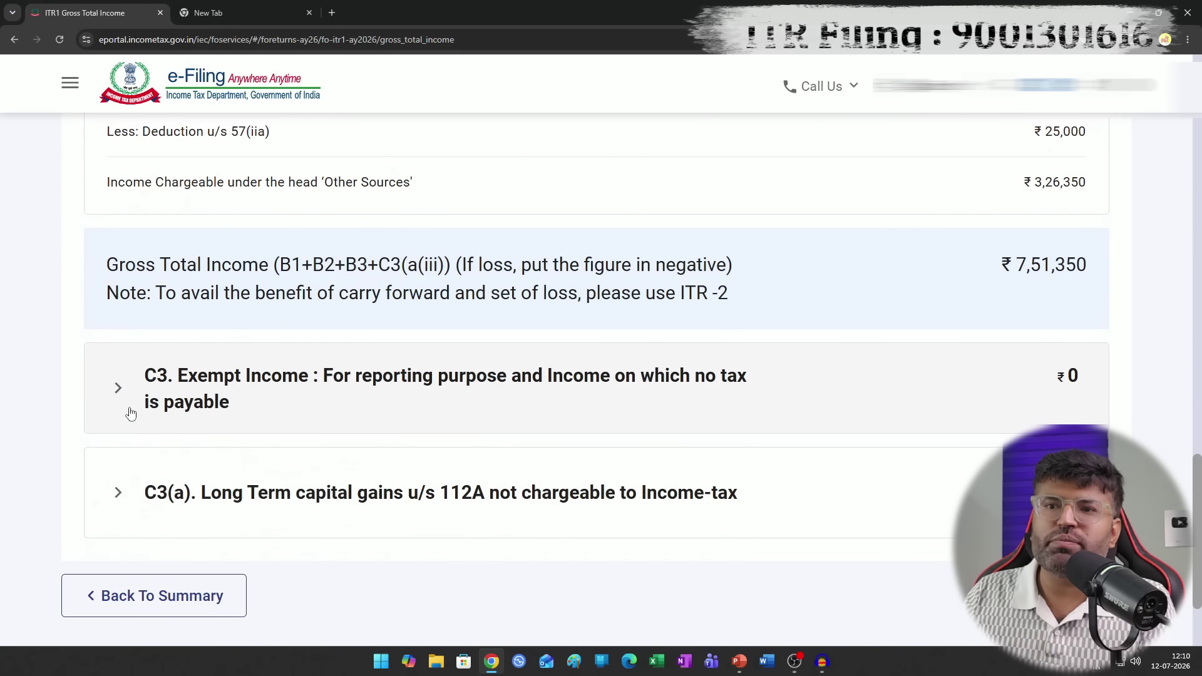
{"action": "left_click", "coordinate": [118, 389]}
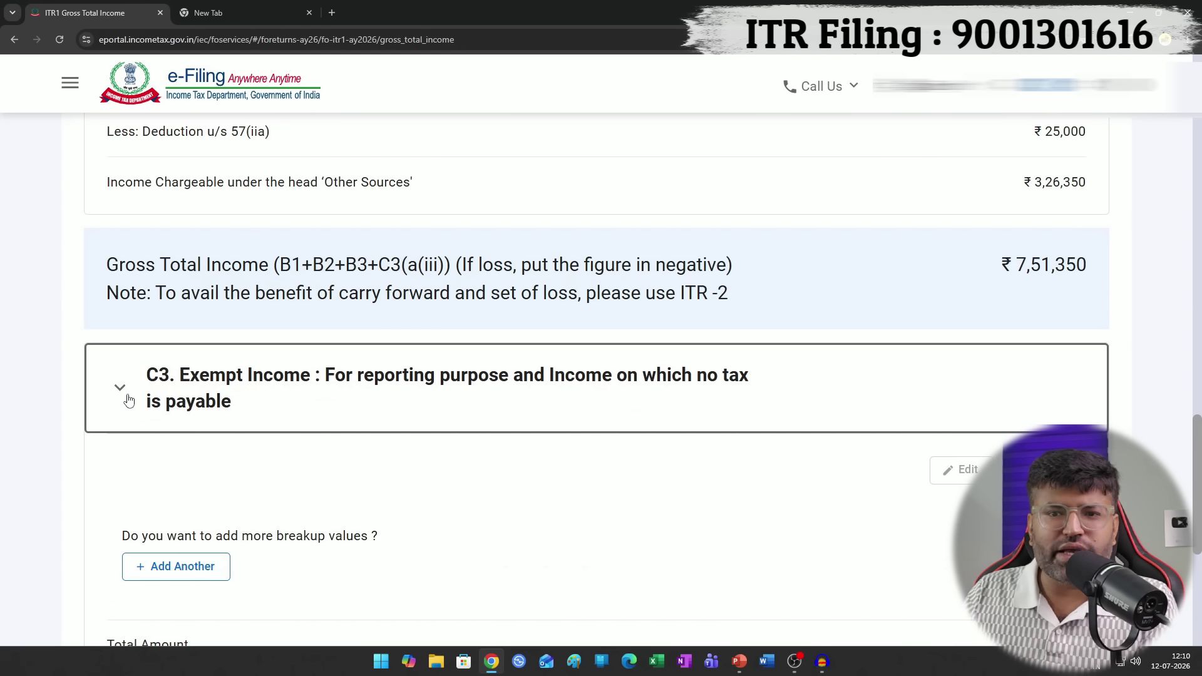
{"action": "scroll", "coordinate": [175, 464], "scroll_direction": "down", "scroll_amount": 3}
{"action": "left_click", "coordinate": [215, 380]}
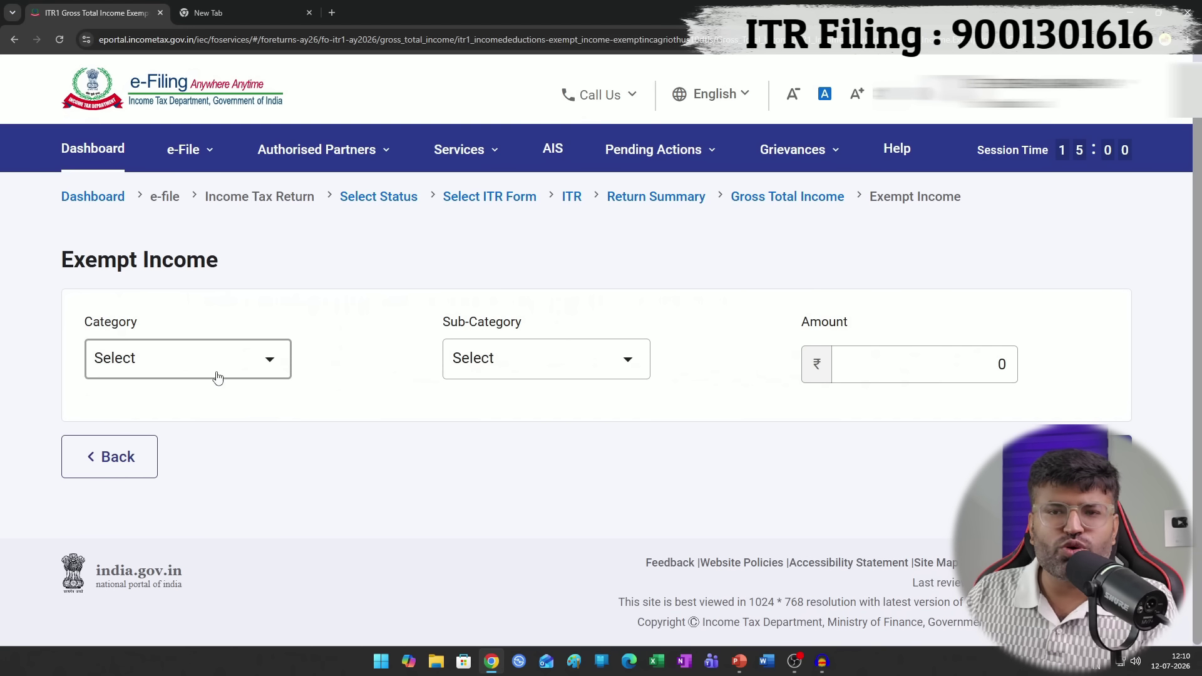
{"action": "left_click", "coordinate": [271, 362]}
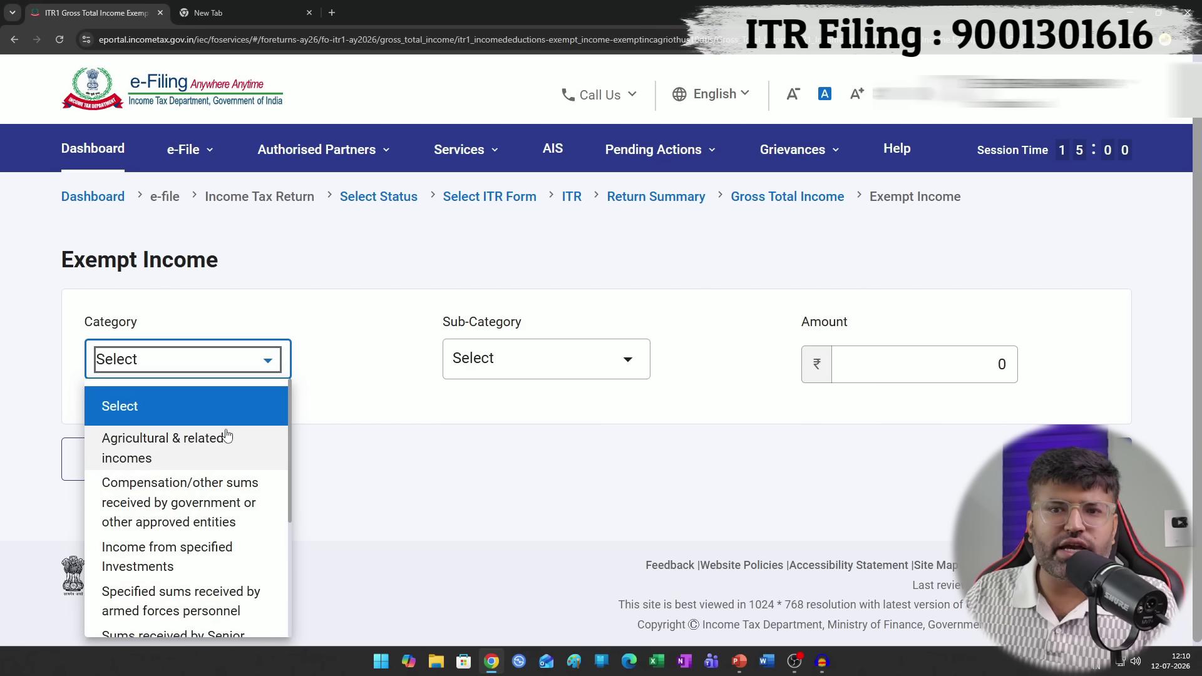
{"action": "left_click", "coordinate": [213, 448]}
{"action": "left_click", "coordinate": [539, 376]}
{"action": "left_click", "coordinate": [557, 438]}
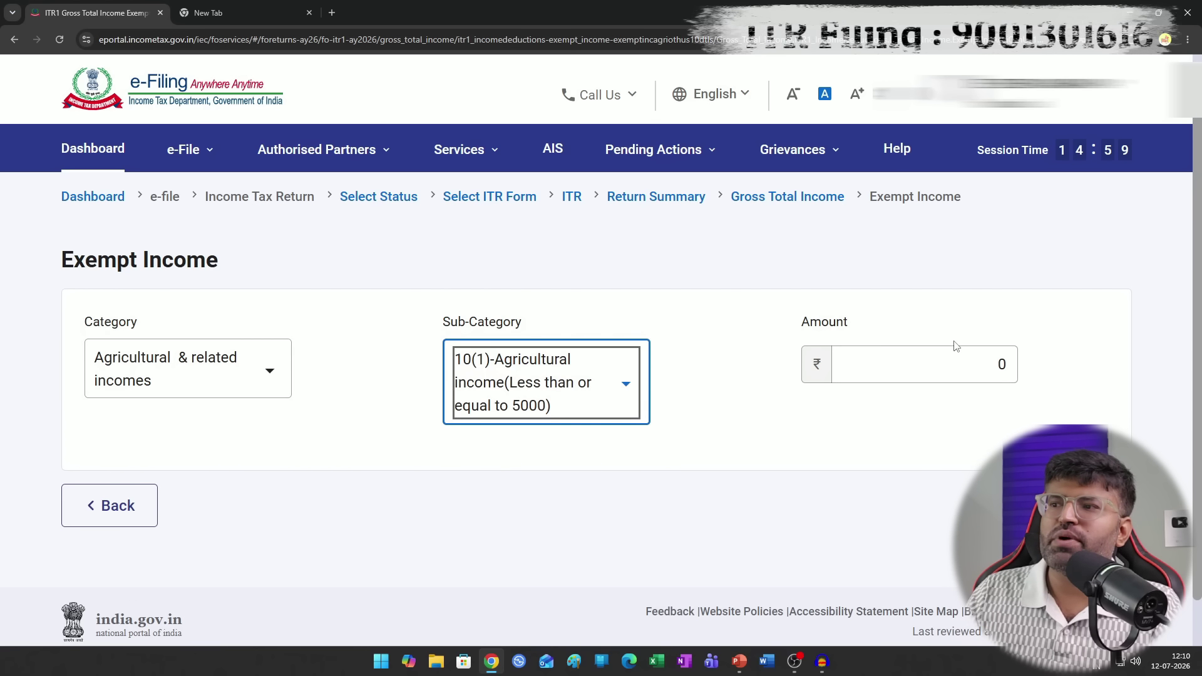
{"action": "key", "text": "Tab"}
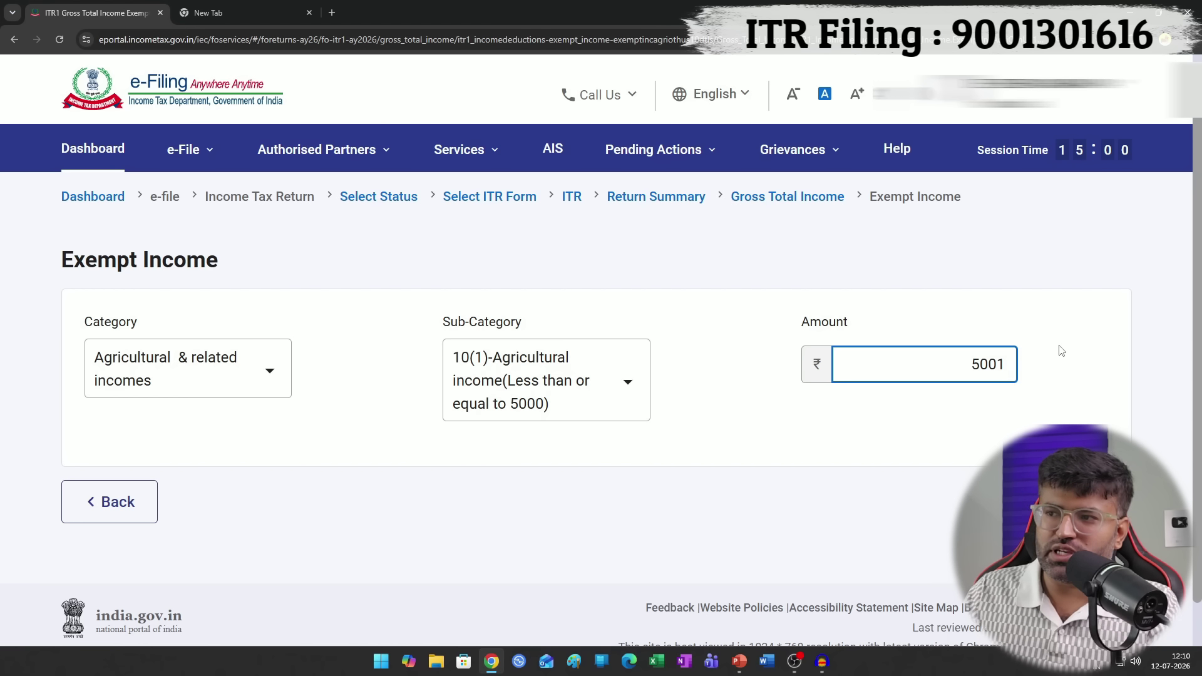
{"action": "left_click", "coordinate": [1062, 351]}
- Set the agricultural exempt income amount to 5000
{"action": "left_click_drag", "start_coordinate": [923, 455], "coordinate": [839, 408]}
{"action": "left_click", "coordinate": [1016, 370]}
{"action": "key", "text": "BackSpace"}
{"action": "type", "text": "0"}
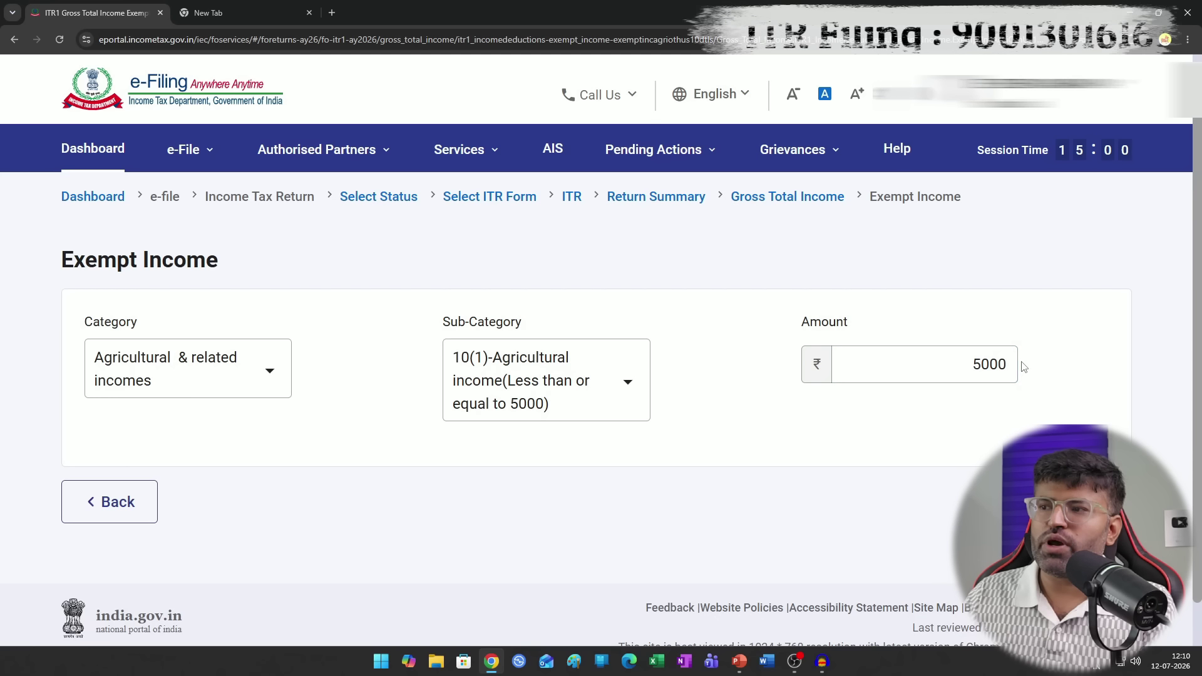
- Review the exempt income categories, choose Sums received from policies/contributions such as LIC/NPS/PF/Sukanya Samriddhi Yojana, and return without adding the entry
{"action": "left_click", "coordinate": [257, 378]}
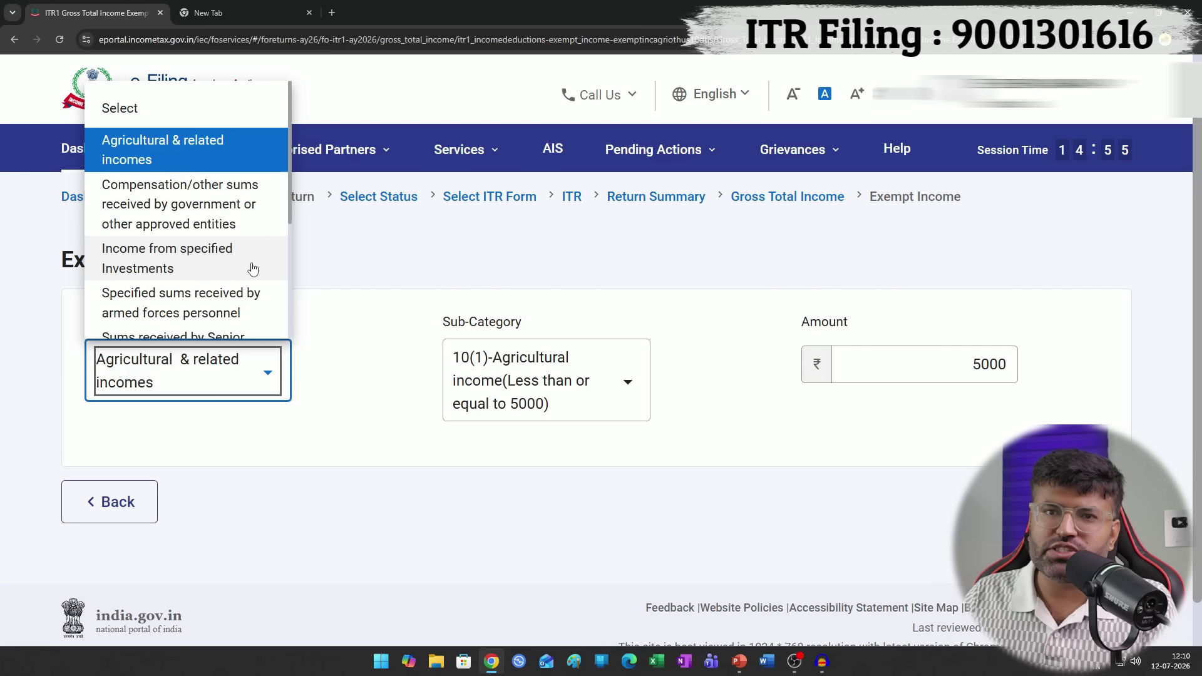
{"action": "scroll", "coordinate": [169, 228], "scroll_direction": "down", "scroll_amount": 2}
{"action": "scroll", "coordinate": [175, 229], "scroll_direction": "down", "scroll_amount": 2}
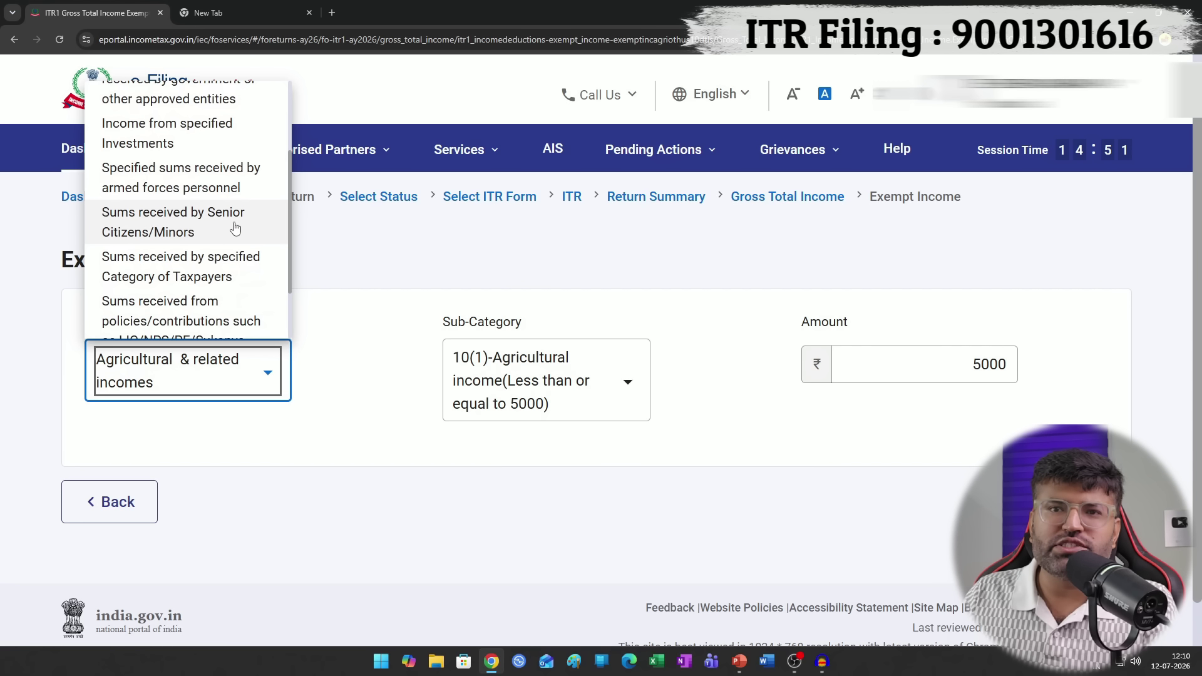
{"action": "scroll", "coordinate": [215, 232], "scroll_direction": "down", "scroll_amount": 2}
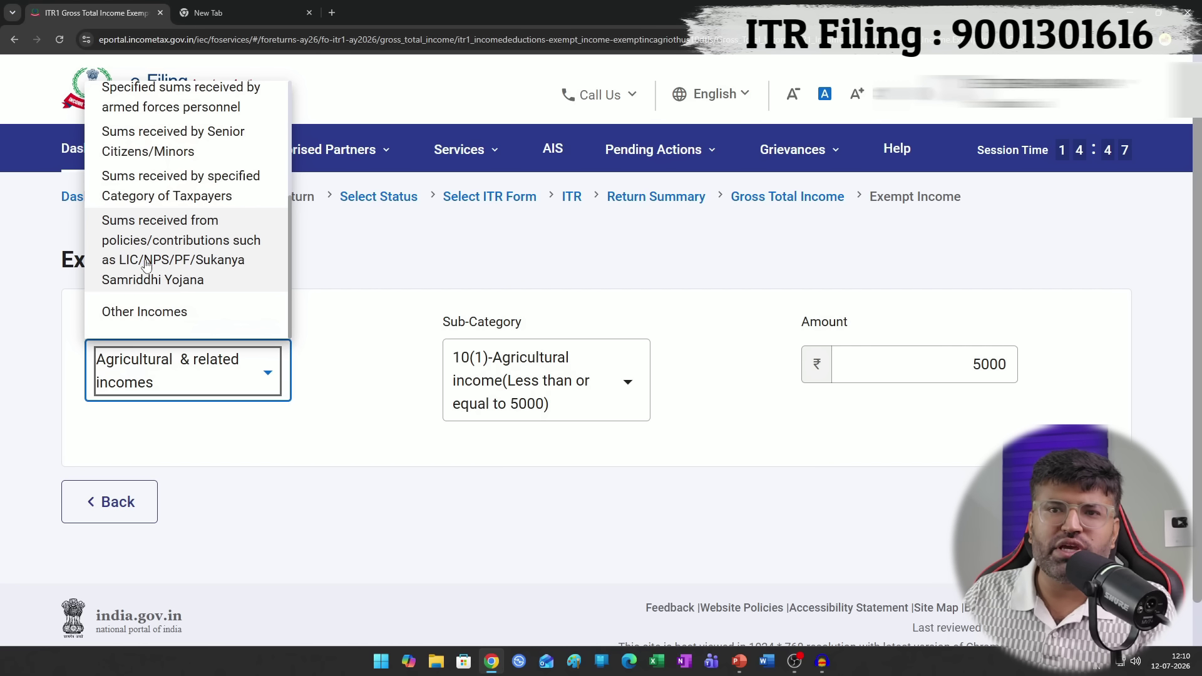
{"action": "scroll", "coordinate": [235, 255], "scroll_direction": "down", "scroll_amount": 1}
{"action": "scroll", "coordinate": [231, 244], "scroll_direction": "up", "scroll_amount": 1}
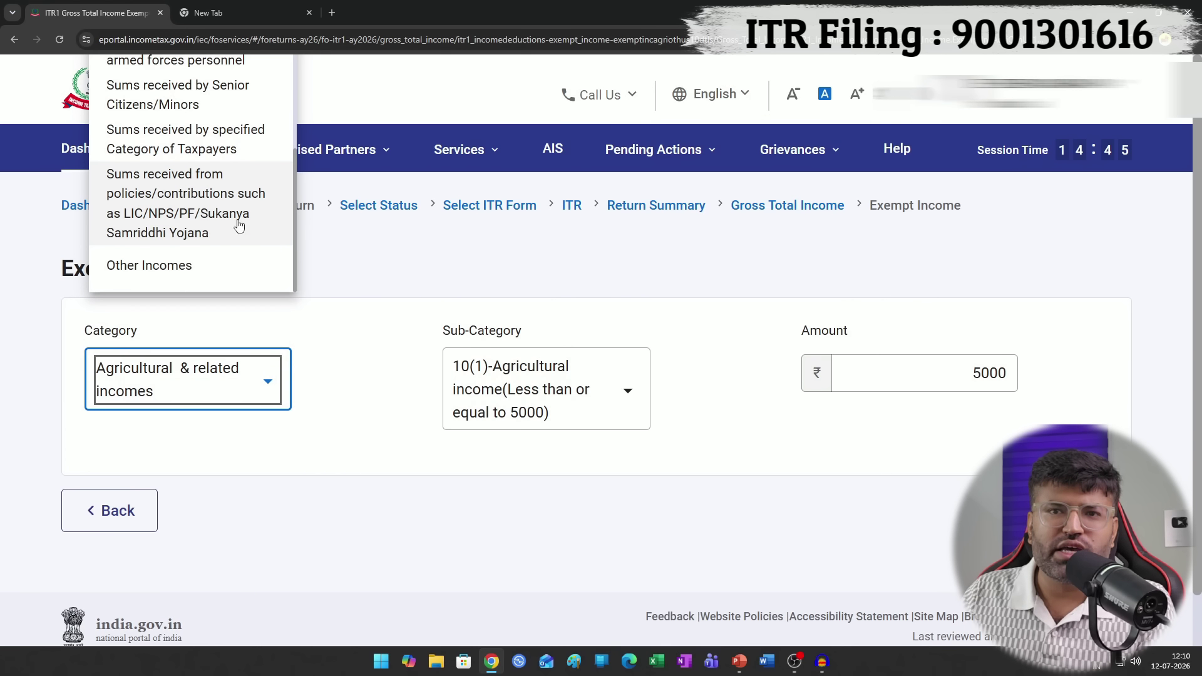
{"action": "left_click", "coordinate": [170, 216]}
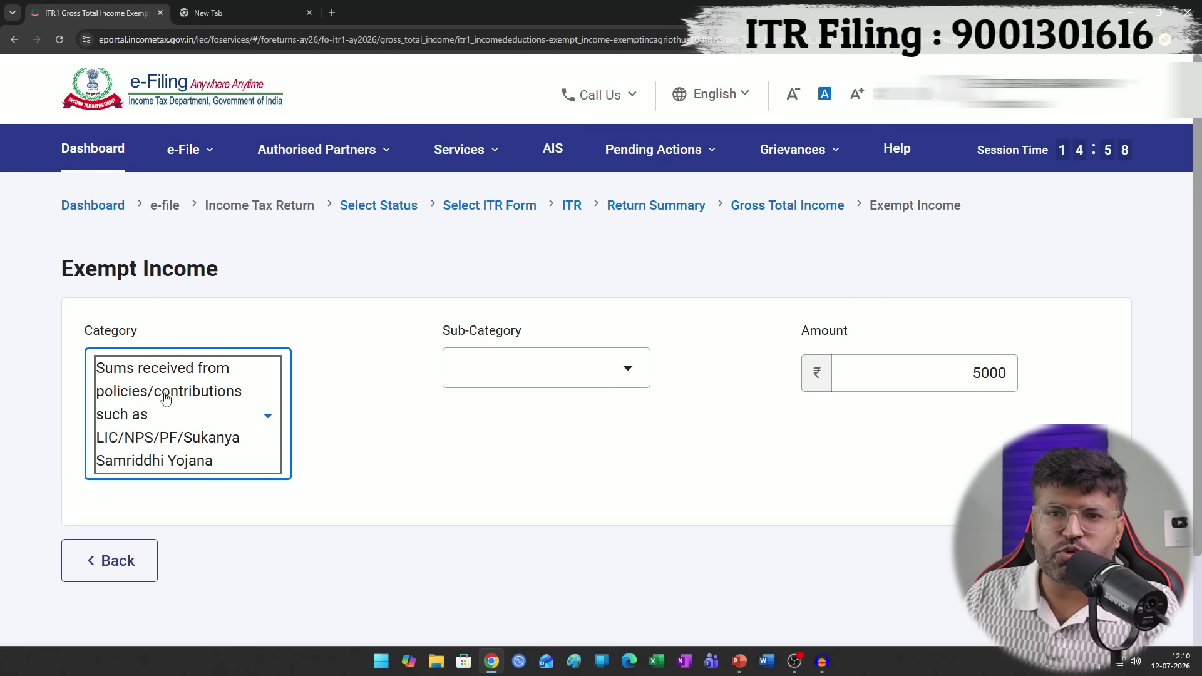
{"action": "double_click", "coordinate": [1009, 361]}
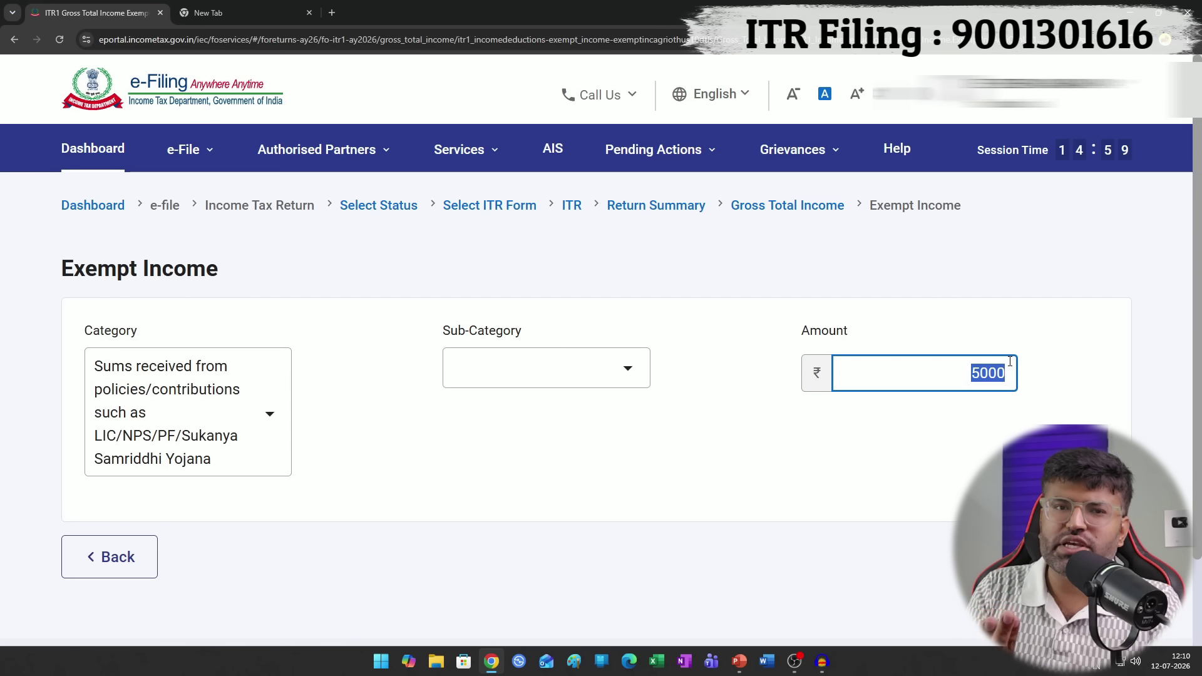
{"action": "left_click", "coordinate": [103, 556]}
- Collapse C3 Exempt Income and expand C3(a) Long Term capital gains u/s 112A not chargeable to Income-tax
{"action": "scroll", "coordinate": [577, 335], "scroll_direction": "down", "scroll_amount": 2}
{"action": "scroll", "coordinate": [578, 334], "scroll_direction": "down", "scroll_amount": 15}
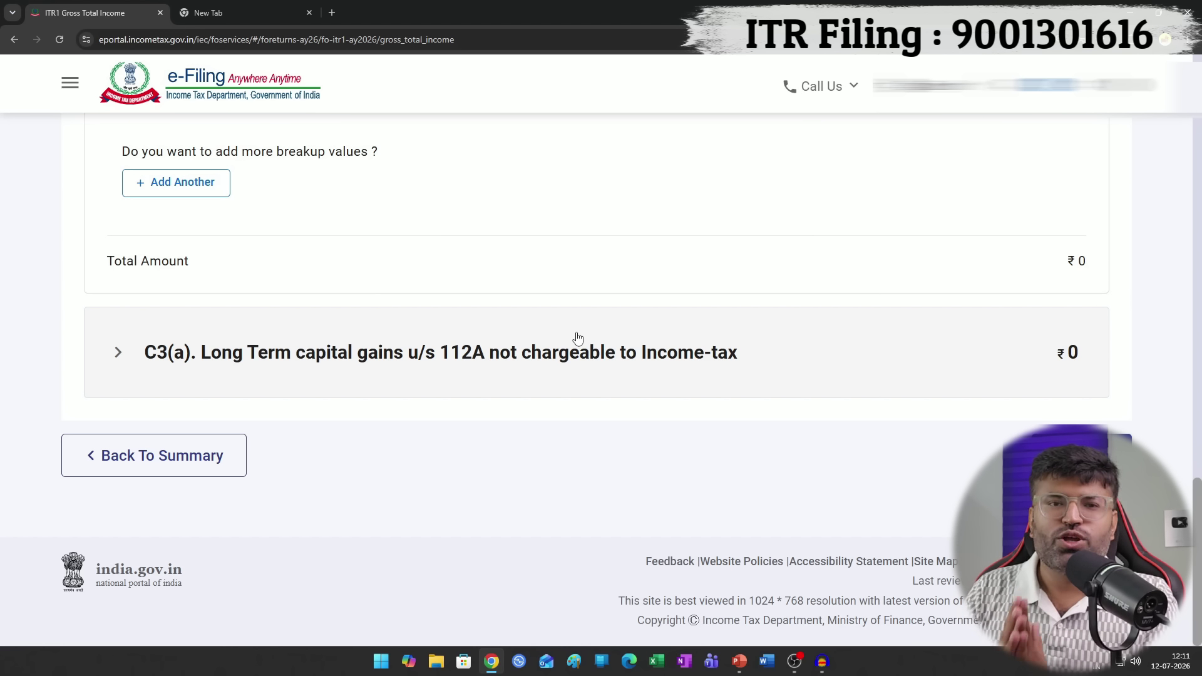
{"action": "scroll", "coordinate": [578, 331], "scroll_direction": "up", "scroll_amount": 3}
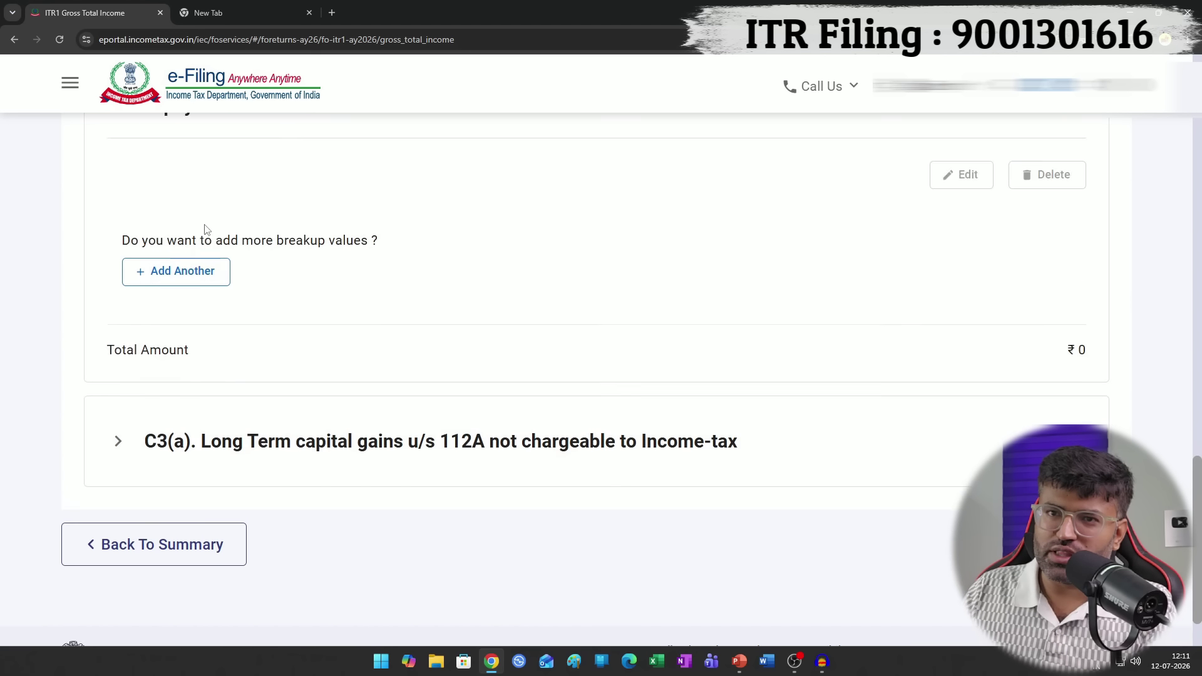
{"action": "left_click", "coordinate": [128, 181]}
{"action": "left_click", "coordinate": [138, 338]}
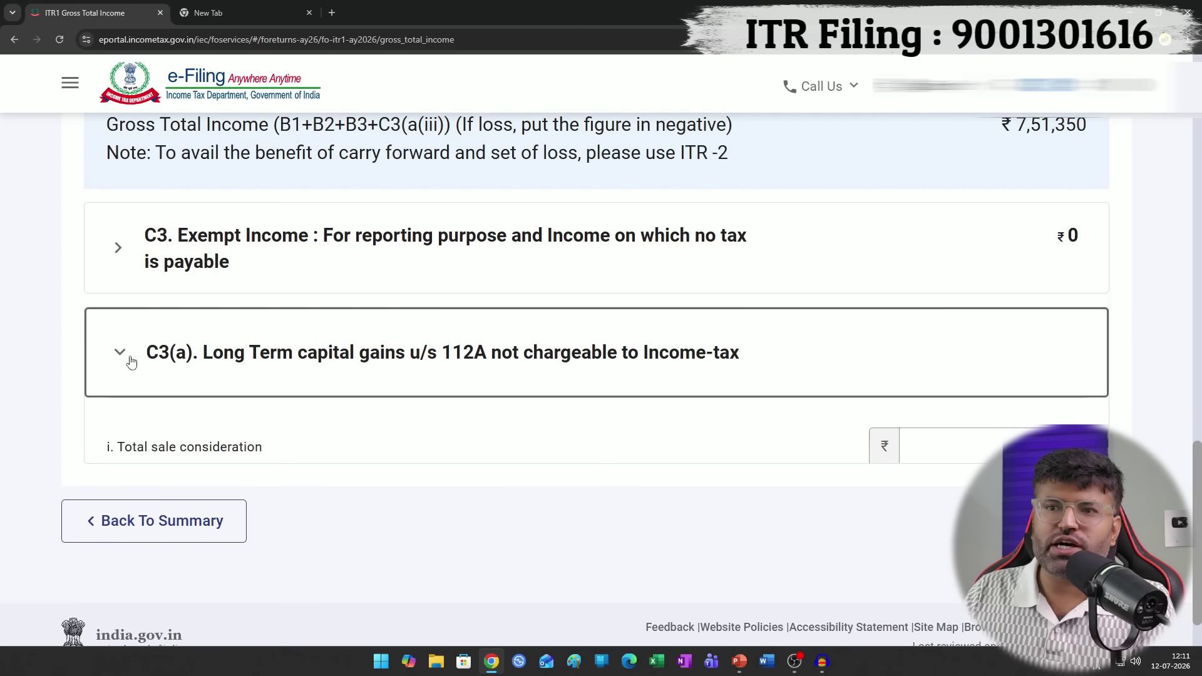
{"action": "left_click_drag", "start_coordinate": [206, 172], "coordinate": [745, 167]}
{"action": "left_click", "coordinate": [570, 375]}
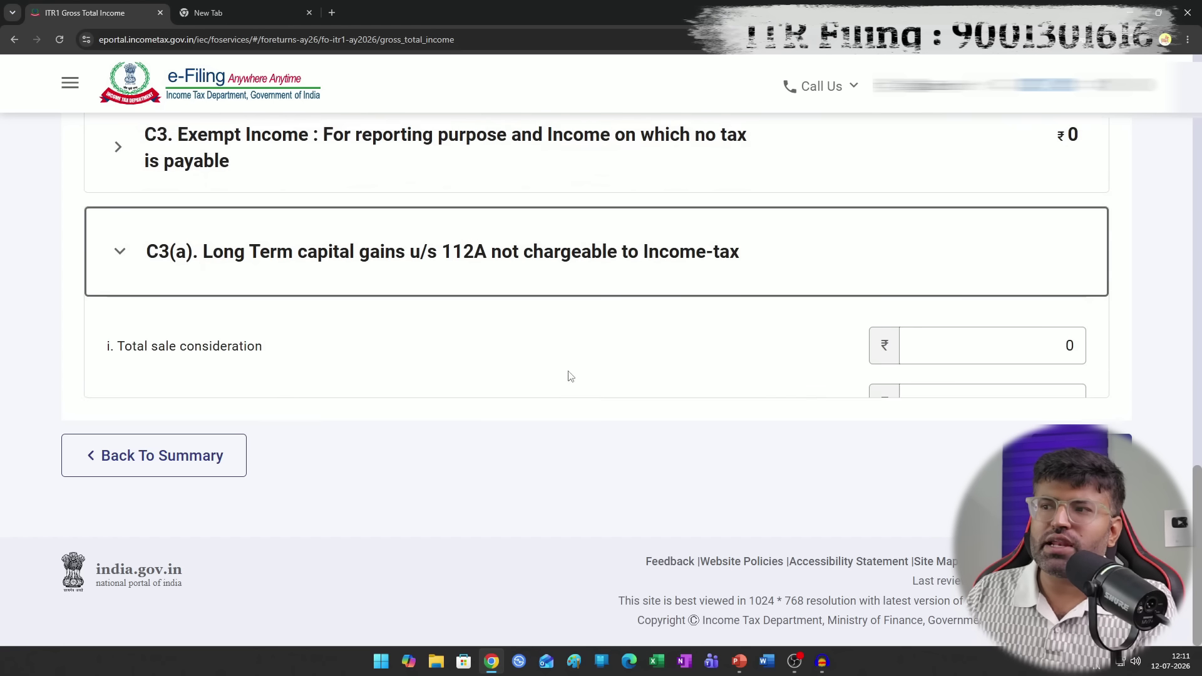
- Enter a total sale consideration of 500000 and a total cost of acquisition of 300000 for the section 112A gains
{"action": "left_click", "coordinate": [995, 266]}
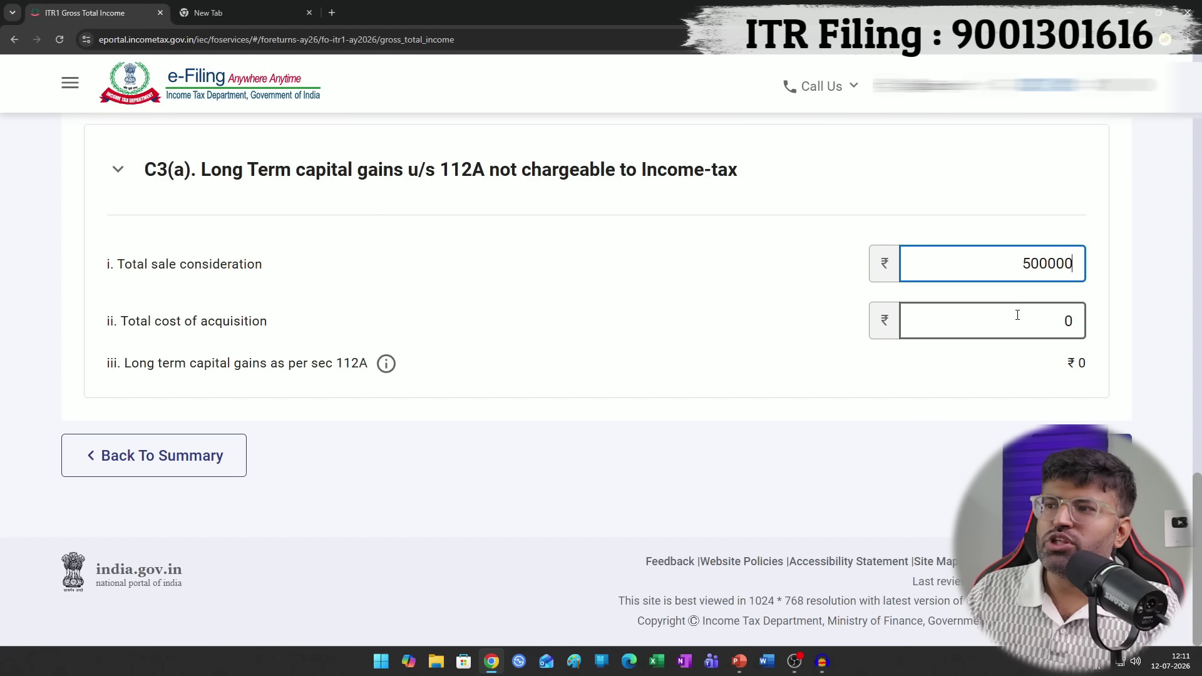
{"action": "key", "text": "Tab"}
{"action": "type", "text": "300000"}
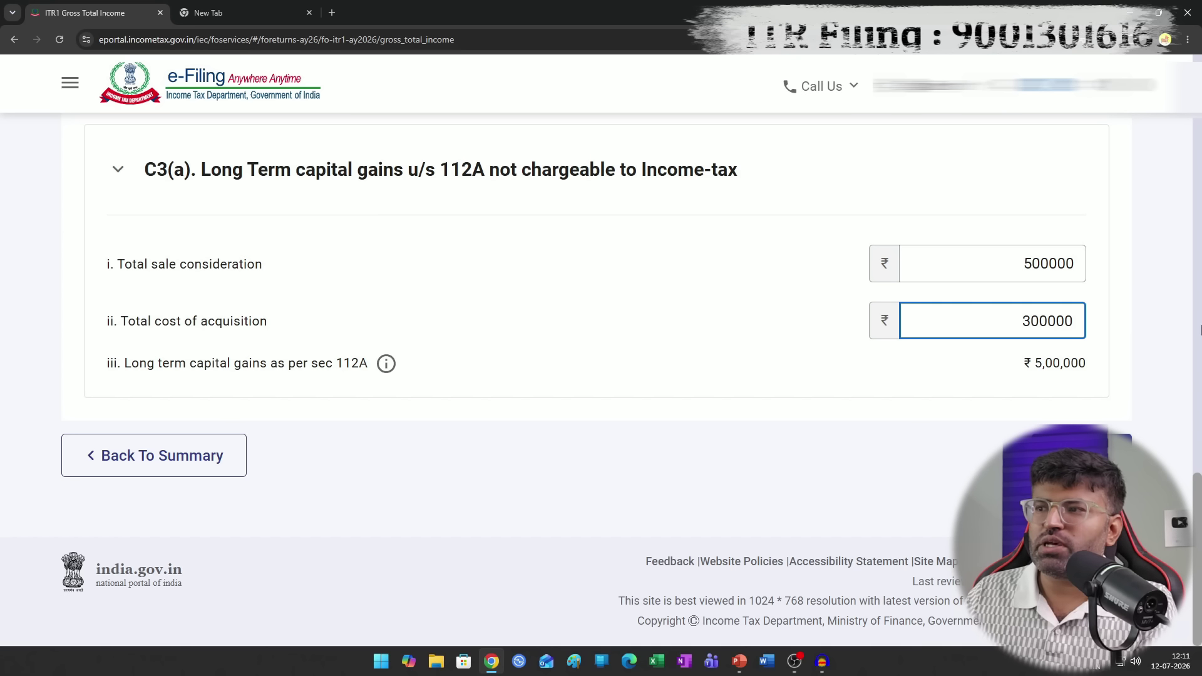
{"action": "left_click", "coordinate": [856, 402]}
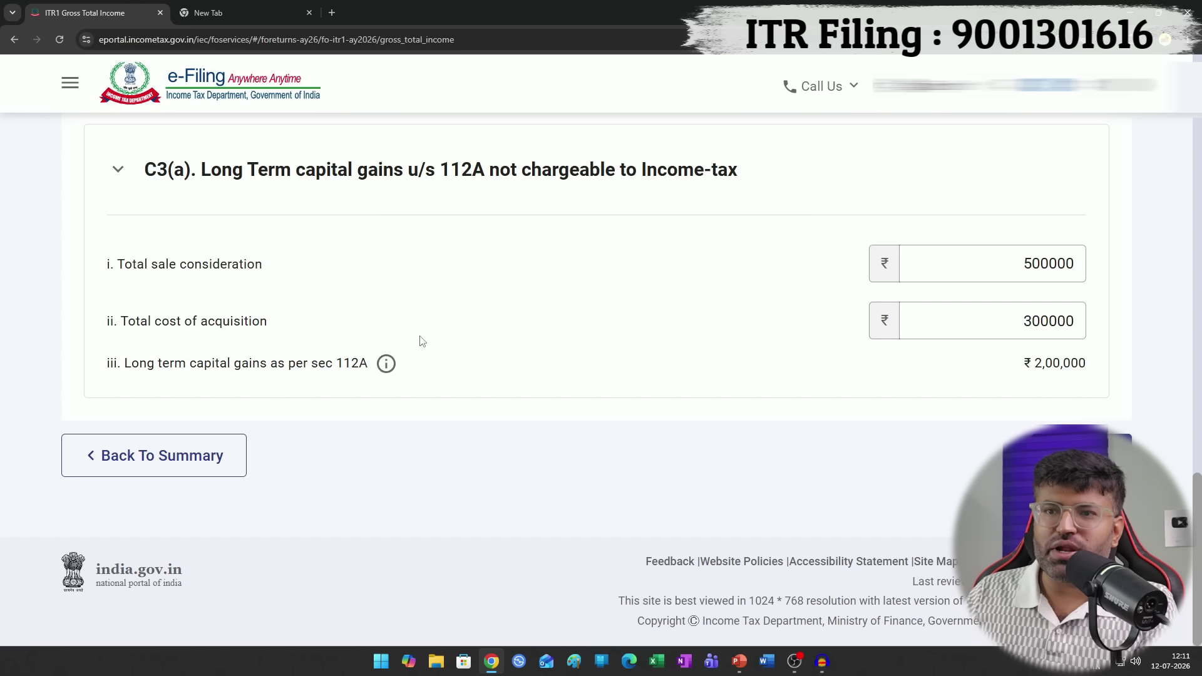
- Set the total cost of acquisition for the section 112A gains to 400000 and confirm Gross Total Income
{"action": "mouse_move", "coordinate": [390, 365]}
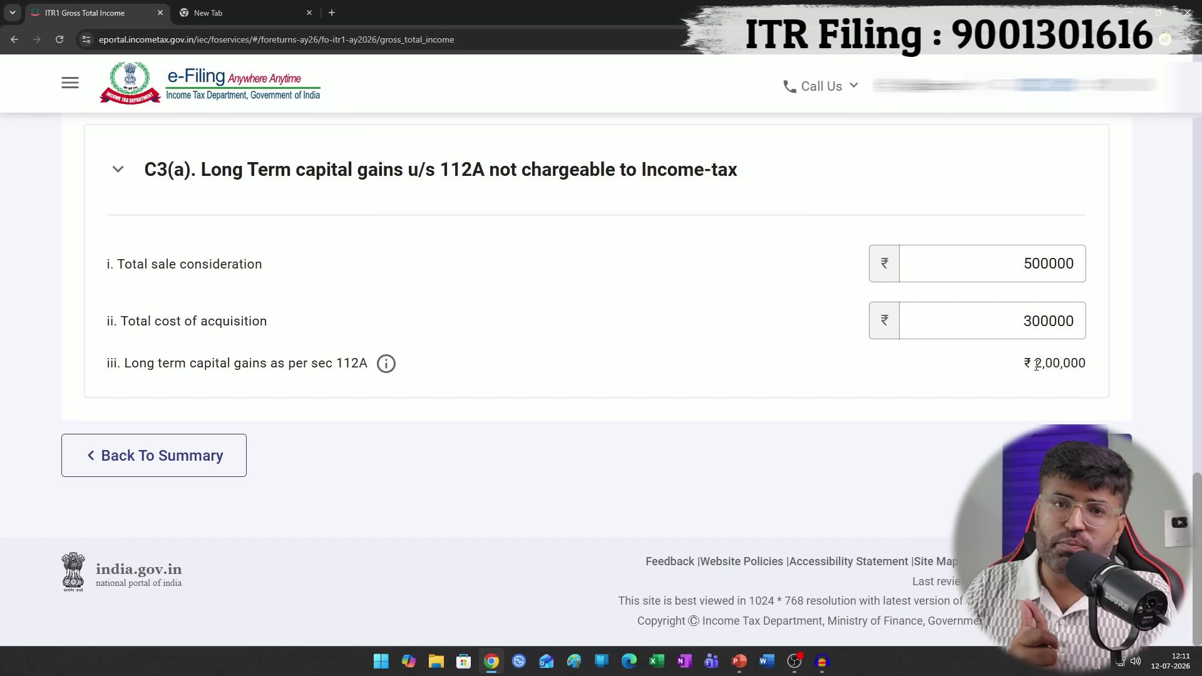
{"action": "left_click", "coordinate": [1022, 321]}
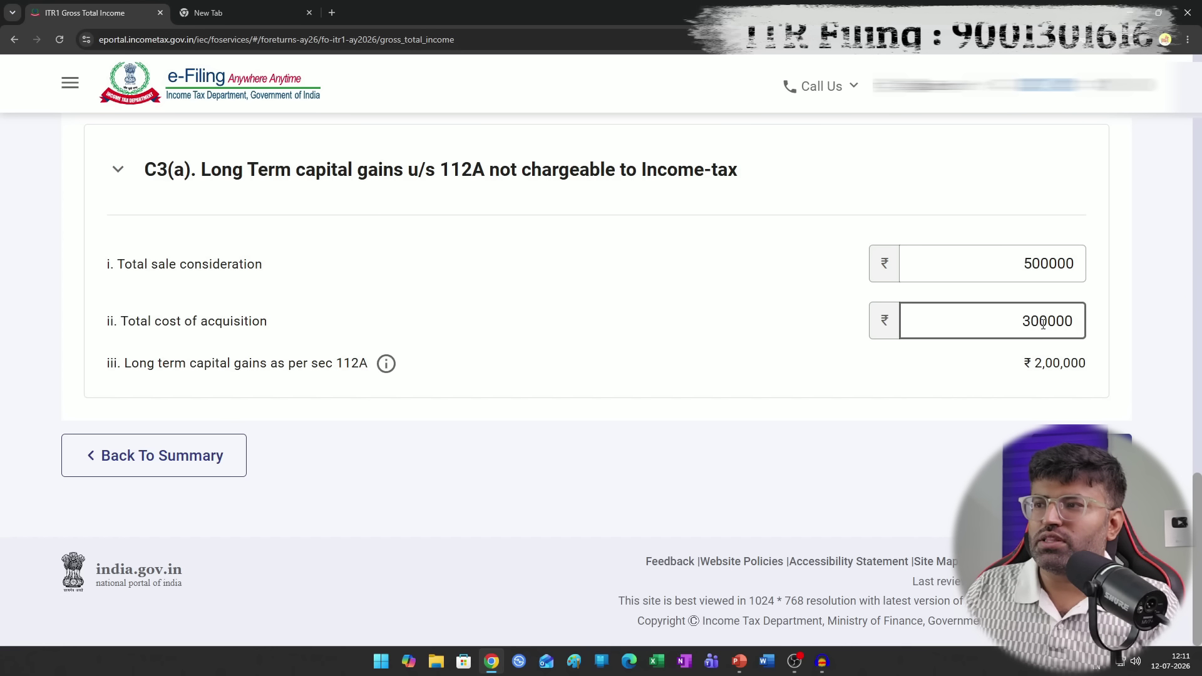
{"action": "double_click", "coordinate": [1022, 322]}
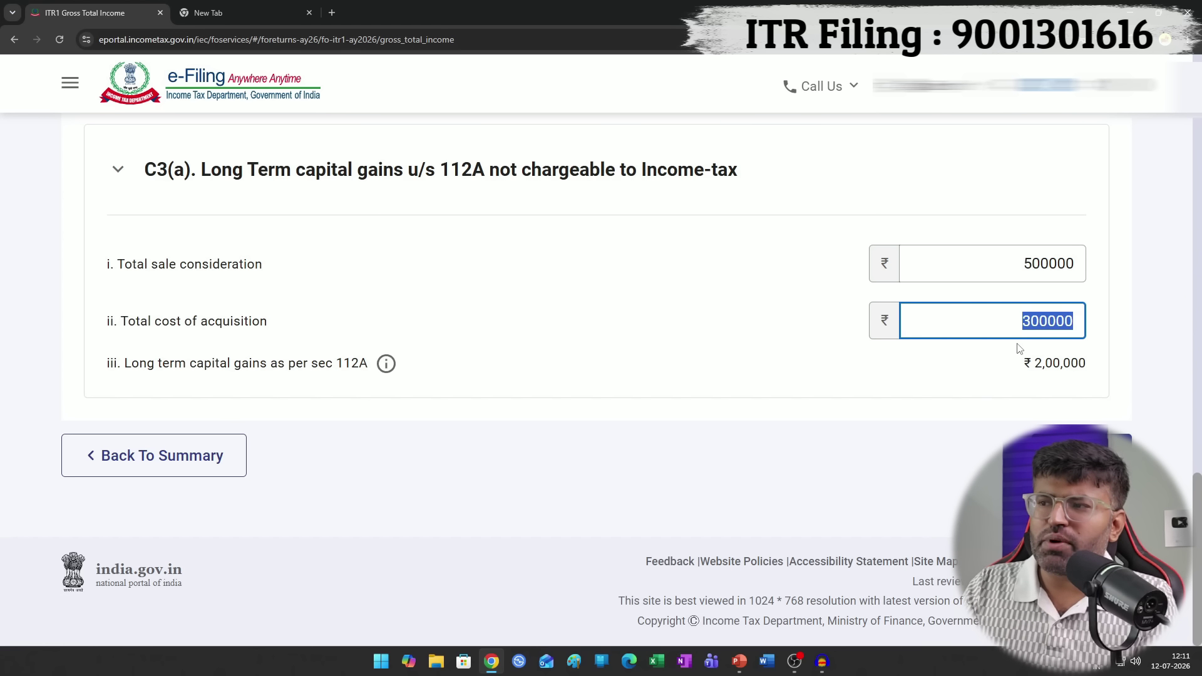
{"action": "left_click_drag", "start_coordinate": [1023, 367], "coordinate": [1103, 373]}
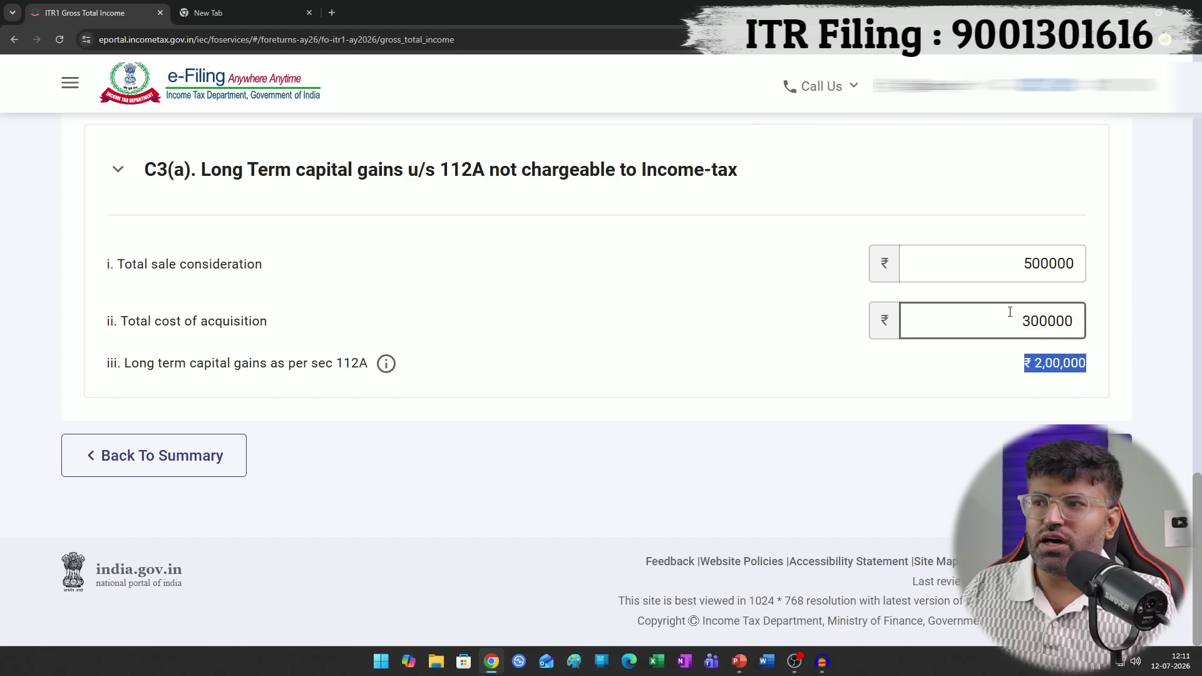
{"action": "left_click_drag", "start_coordinate": [1018, 322], "coordinate": [1033, 323]}
{"action": "type", "text": "4"}
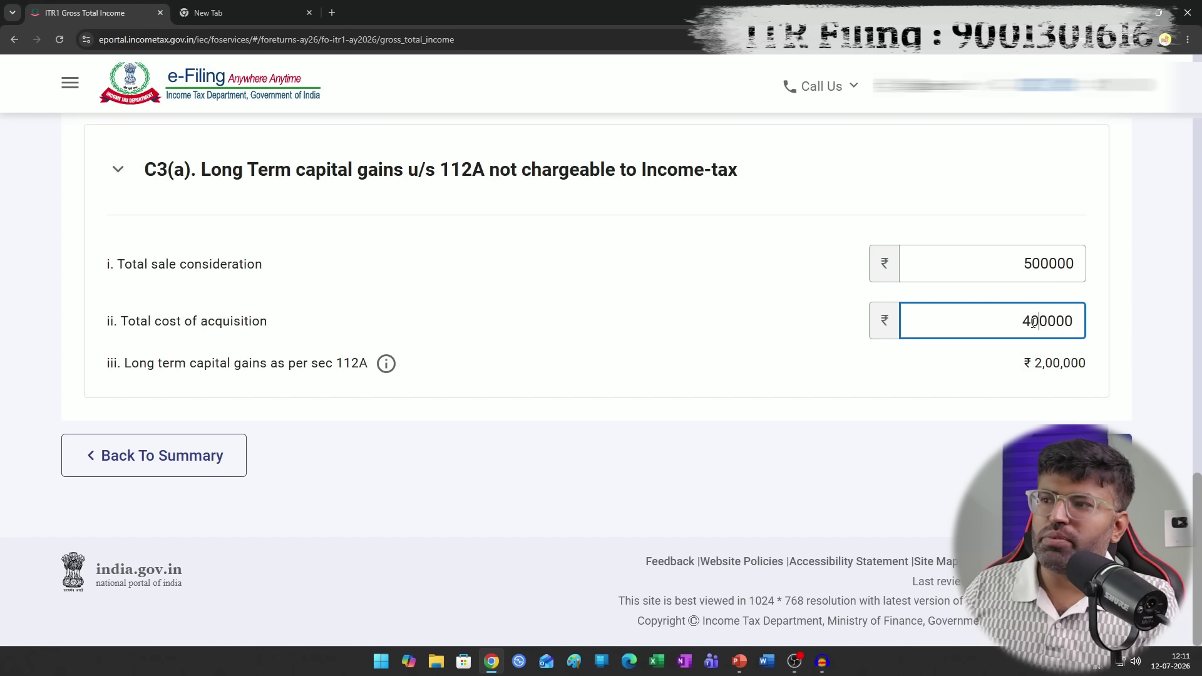
{"action": "left_click", "coordinate": [1062, 376]}
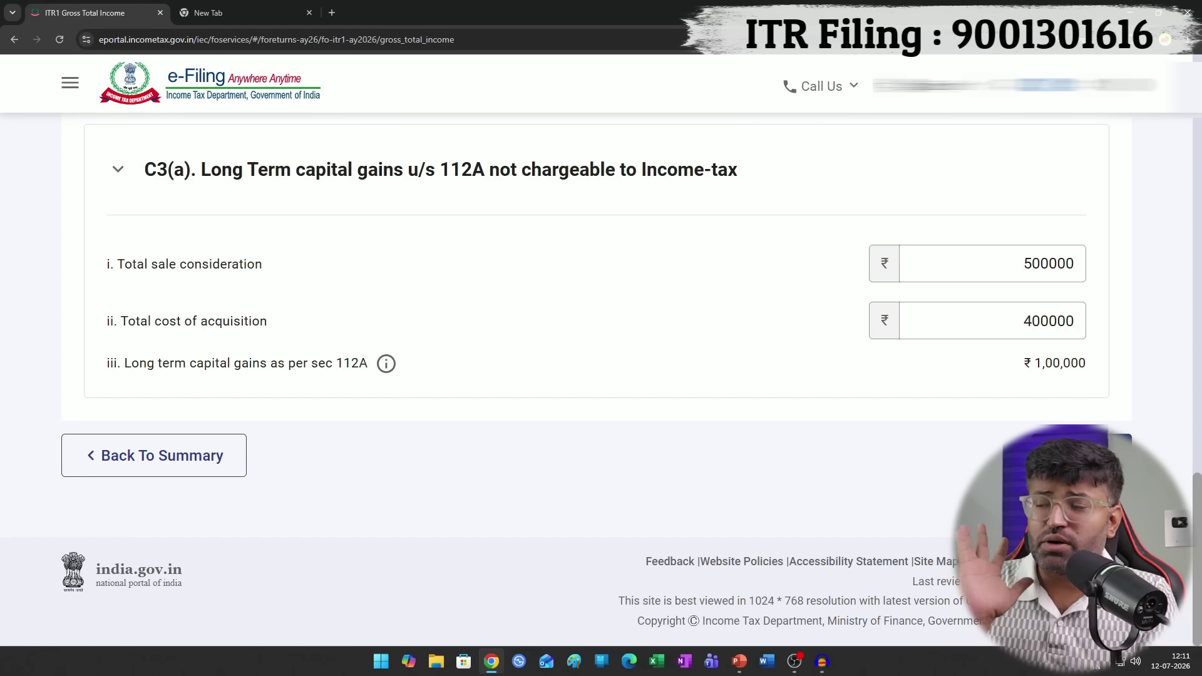
{"action": "left_click", "coordinate": [1081, 456]}
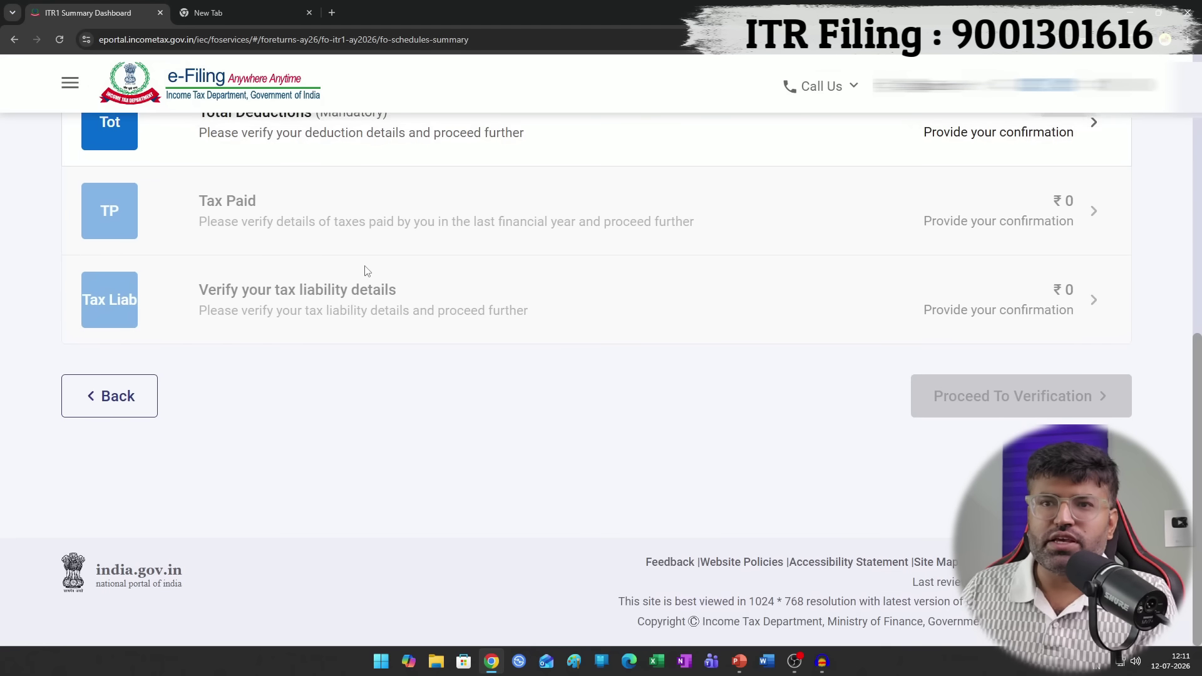
- Open Total Deductions and review the 80CCD(2), 80CCH, other deduction and total deduction sections
{"action": "scroll", "coordinate": [365, 273], "scroll_direction": "up", "scroll_amount": 3}
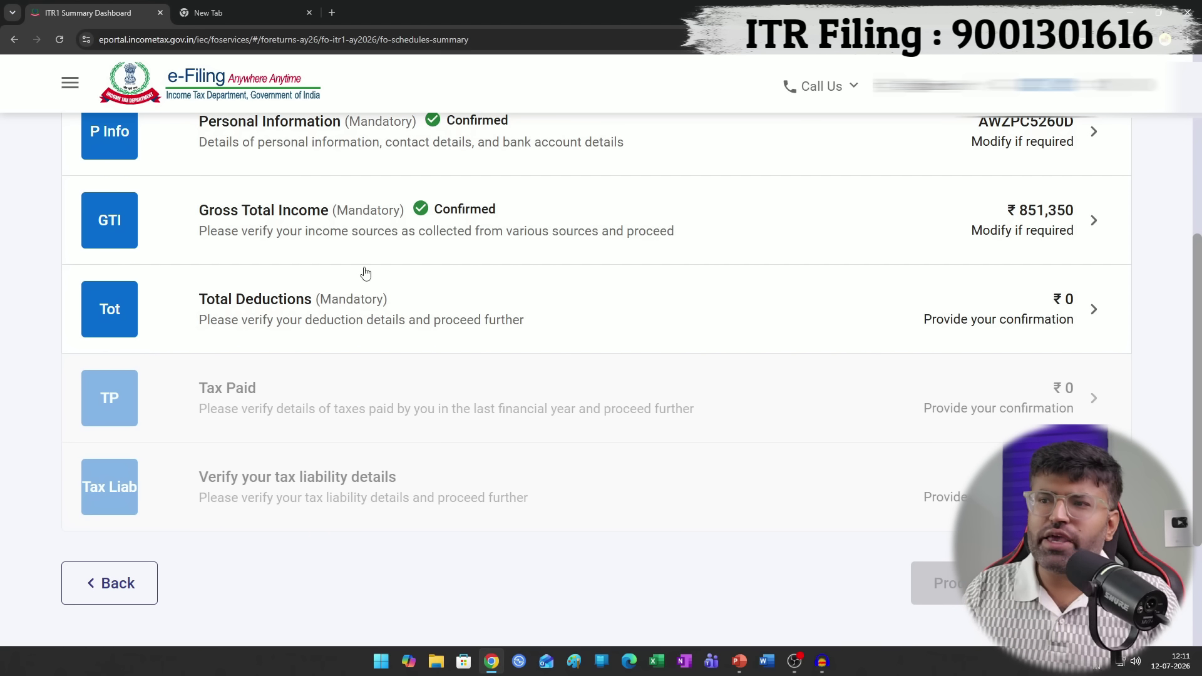
{"action": "left_click", "coordinate": [442, 291]}
{"action": "scroll", "coordinate": [462, 295], "scroll_direction": "down", "scroll_amount": 5}
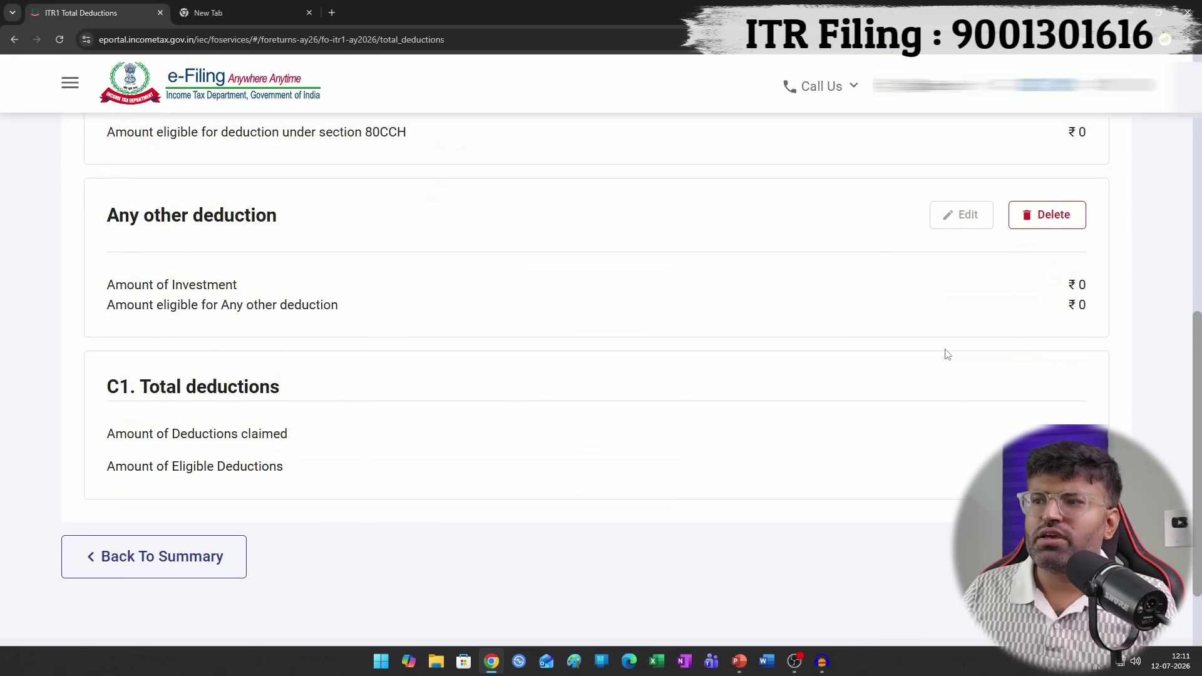
{"action": "scroll", "coordinate": [802, 408], "scroll_direction": "up", "scroll_amount": 5}
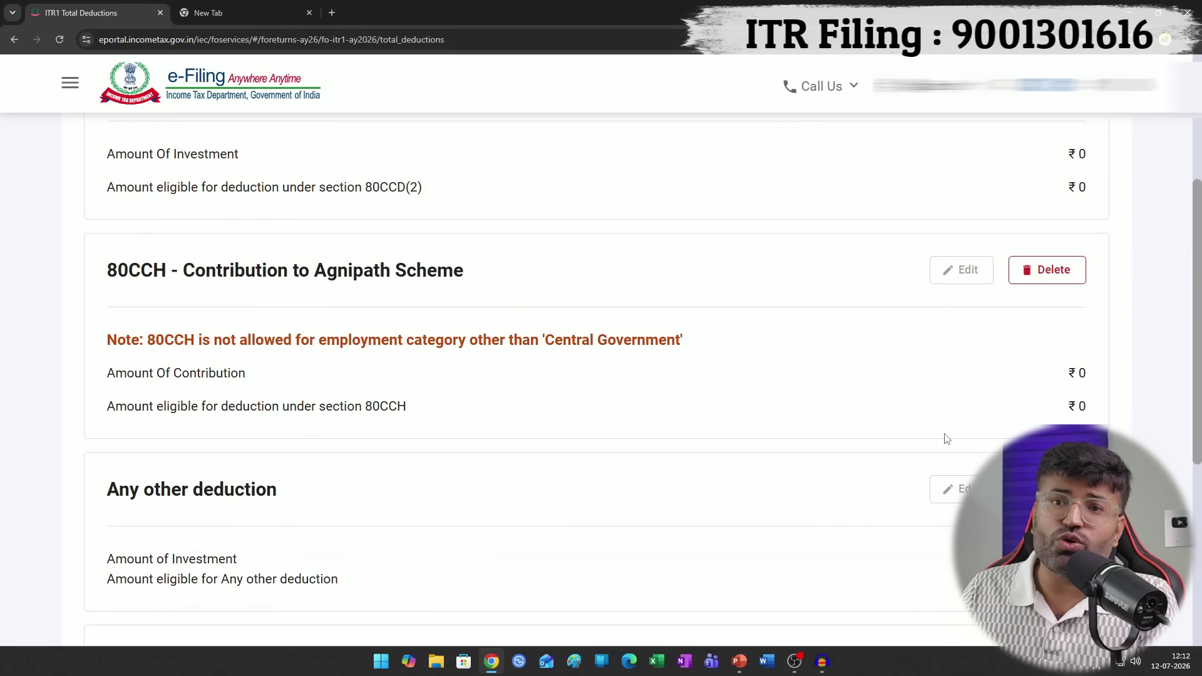
{"action": "scroll", "coordinate": [944, 429], "scroll_direction": "up", "scroll_amount": 3}
{"action": "scroll", "coordinate": [938, 481], "scroll_direction": "down", "scroll_amount": 3}
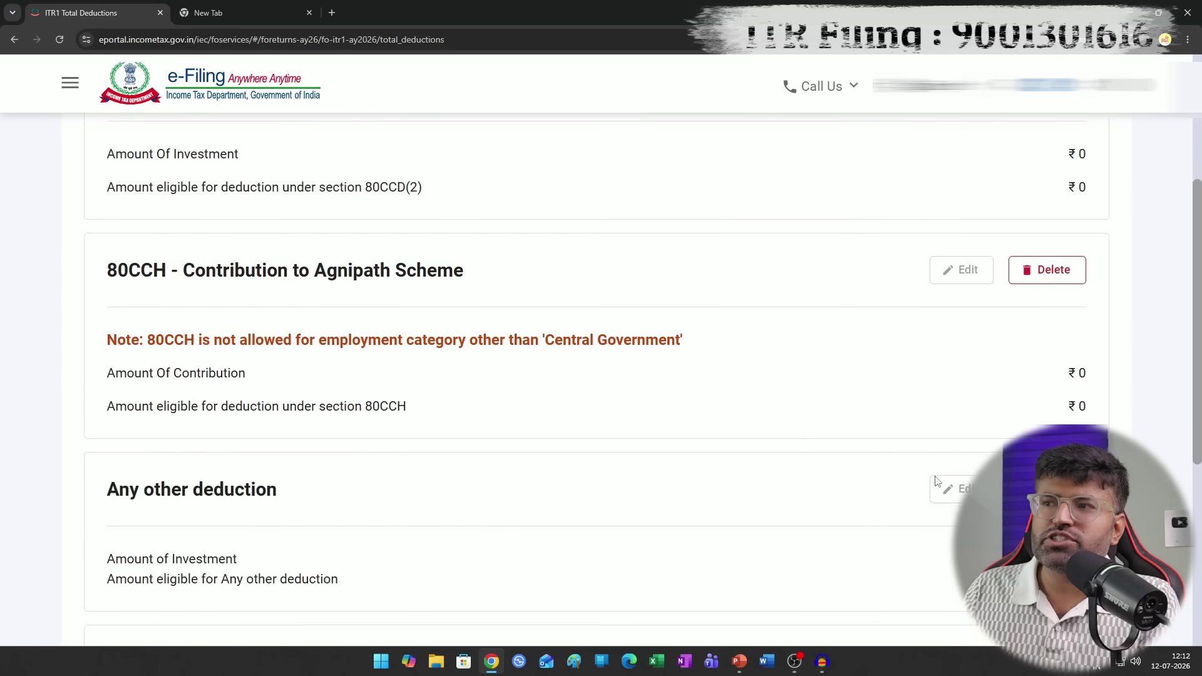
{"action": "scroll", "coordinate": [937, 481], "scroll_direction": "up", "scroll_amount": 4}
{"action": "left_click_drag", "start_coordinate": [194, 308], "coordinate": [745, 310]}
{"action": "left_click", "coordinate": [290, 376]}
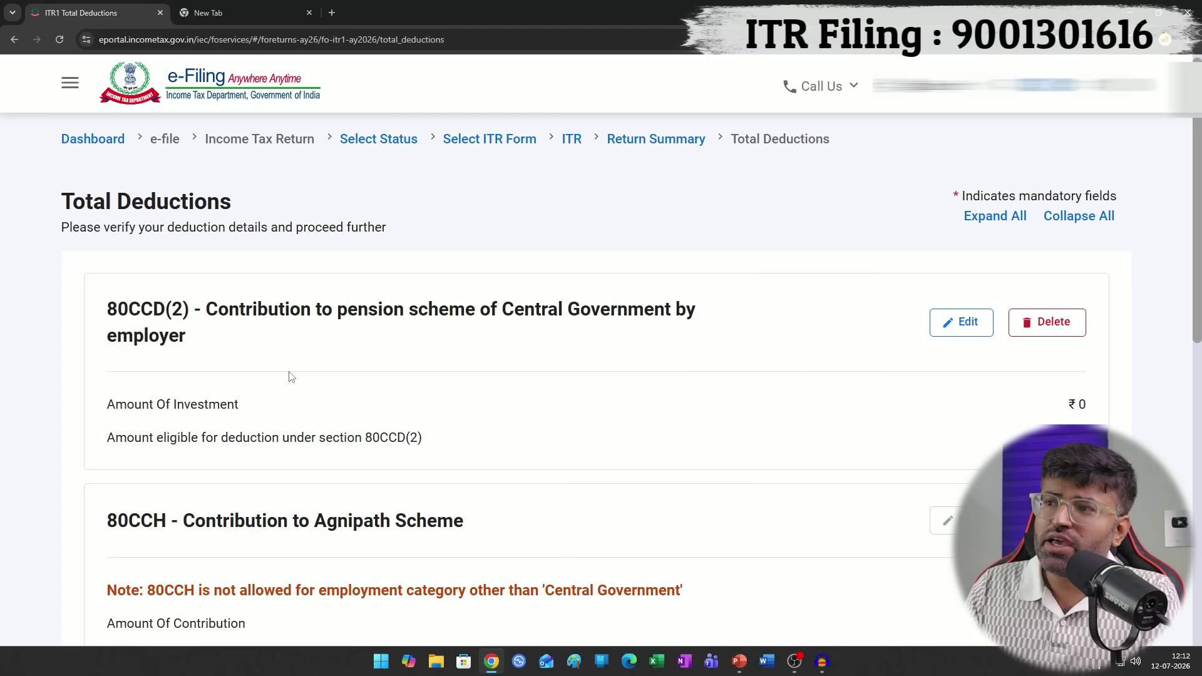
- Open the 80CCD(2) employer pension contribution for editing and return without entering an amount
{"action": "left_click", "coordinate": [968, 320]}
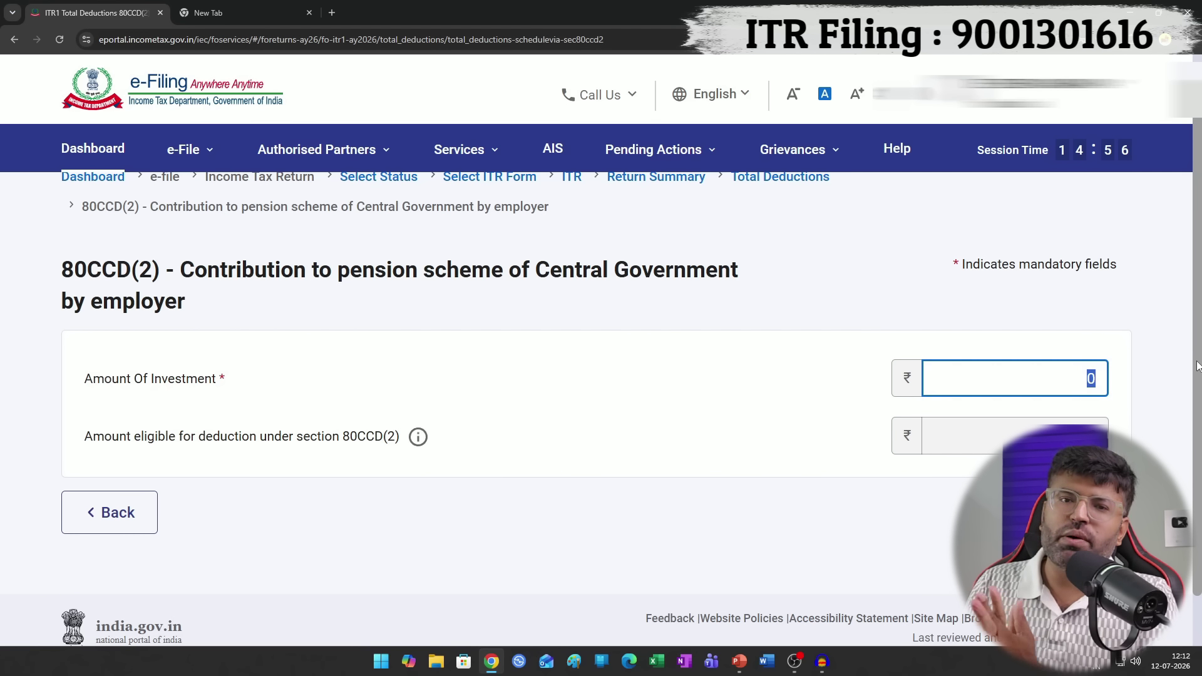
{"action": "mouse_move", "coordinate": [463, 150]}
{"action": "mouse_move", "coordinate": [463, 356]}
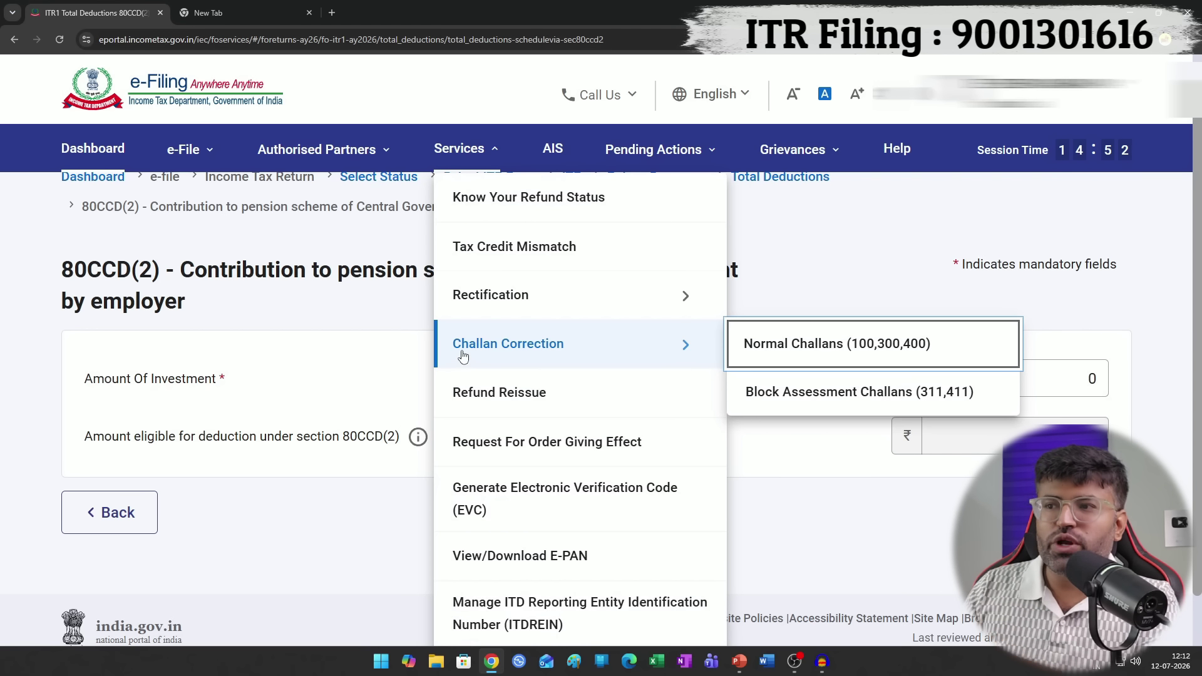
{"action": "left_click", "coordinate": [134, 509]}
- Confirm Total Deductions and open the Tax Paid schedule from the return summary
{"action": "scroll", "coordinate": [845, 300], "scroll_direction": "down", "scroll_amount": 10}
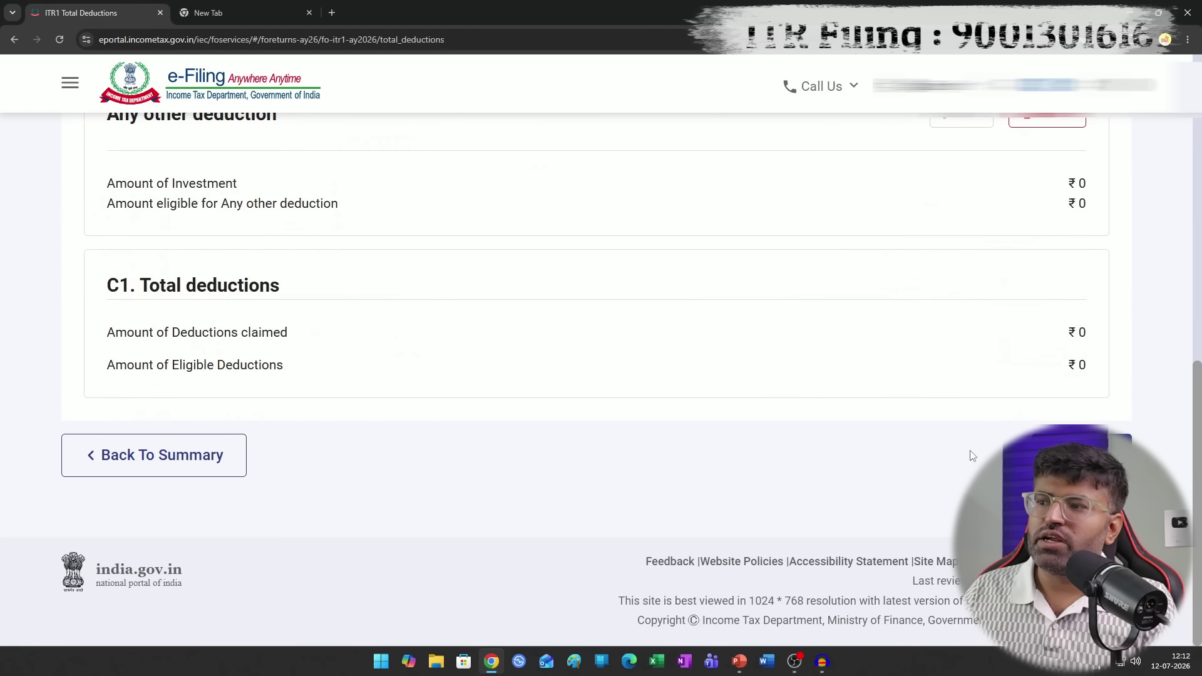
{"action": "left_click", "coordinate": [154, 455]}
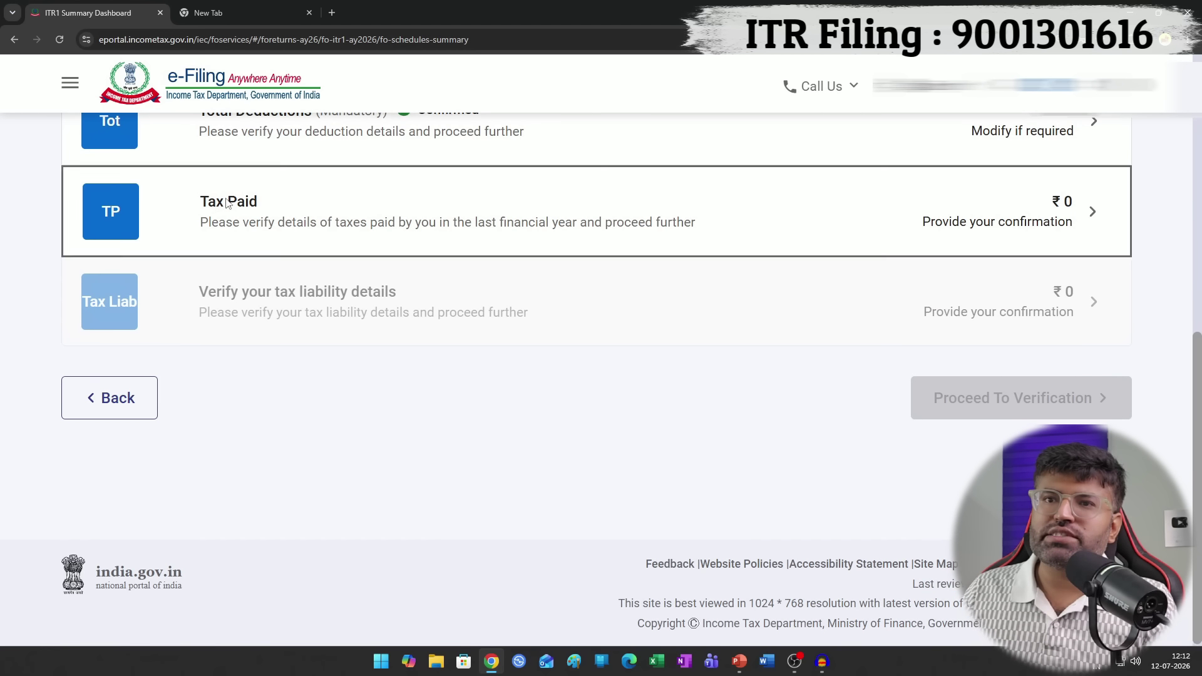
{"action": "left_click", "coordinate": [227, 203]}
- Review the Tax Paid sections for TDS1, TDS2, TDS 3, TCS, and advance and self-assessment tax payments
{"action": "left_click", "coordinate": [213, 303]}
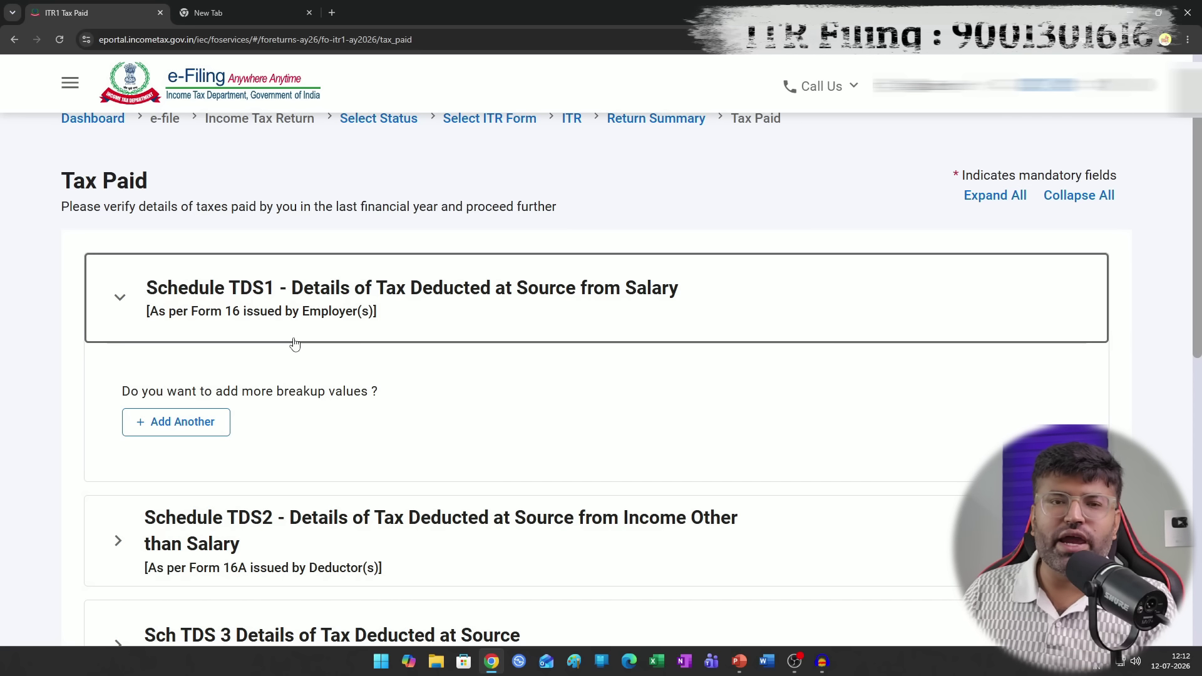
{"action": "left_click", "coordinate": [117, 299]}
{"action": "scroll", "coordinate": [438, 376], "scroll_direction": "down", "scroll_amount": 4}
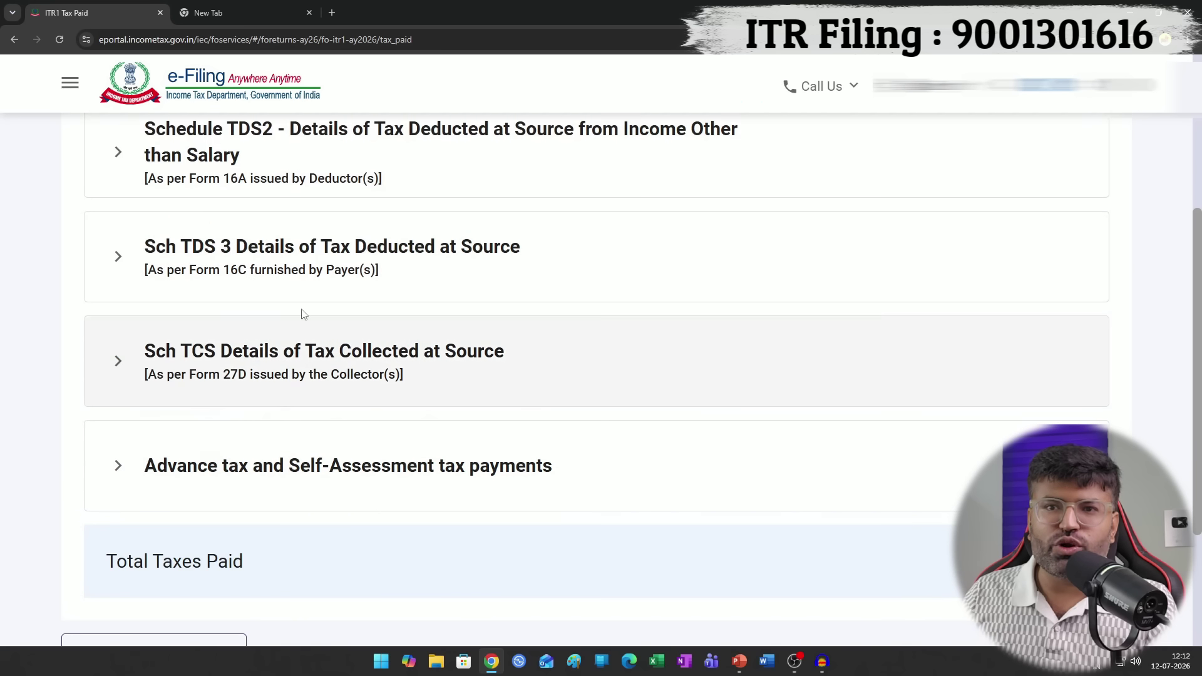
{"action": "left_click", "coordinate": [149, 160]}
{"action": "left_click", "coordinate": [147, 178]}
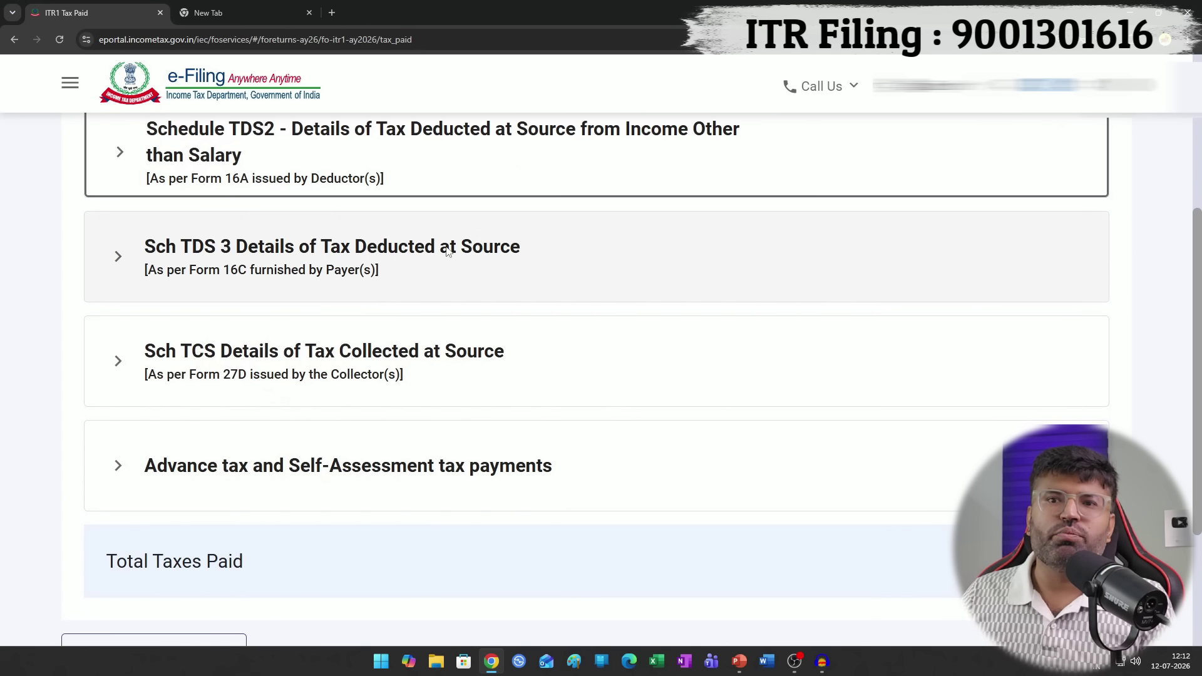
{"action": "left_click", "coordinate": [117, 258]}
{"action": "left_click", "coordinate": [120, 262]}
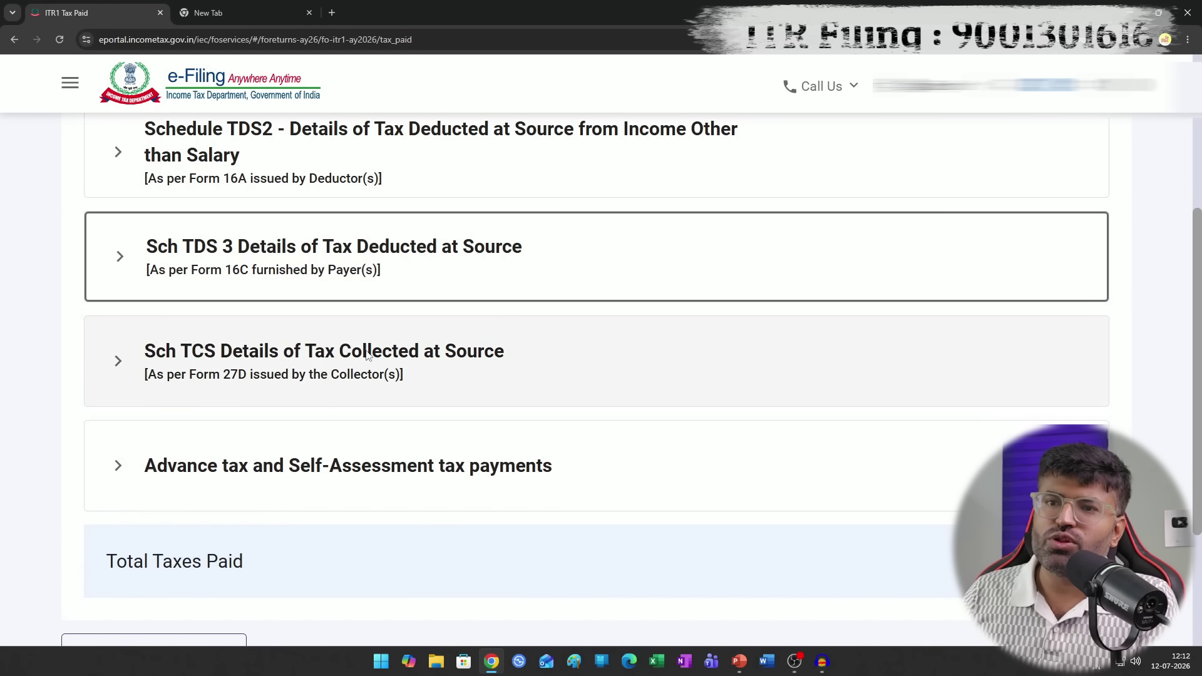
{"action": "scroll", "coordinate": [203, 401], "scroll_direction": "down", "scroll_amount": 2}
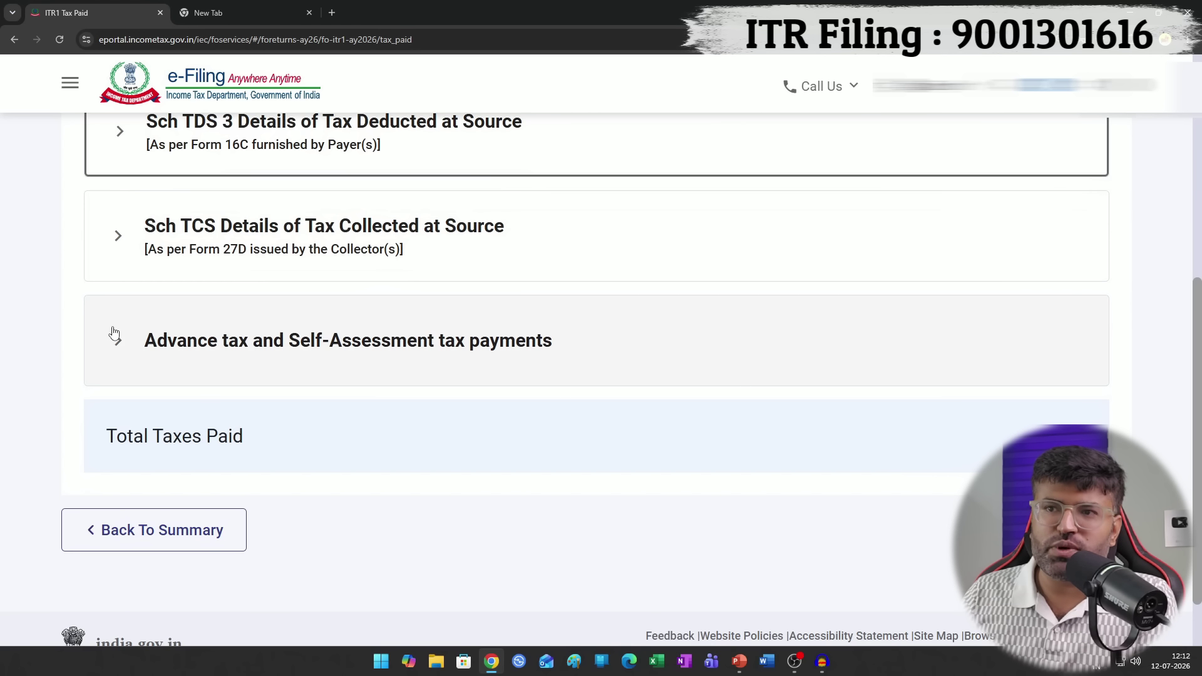
{"action": "left_click", "coordinate": [114, 333]}
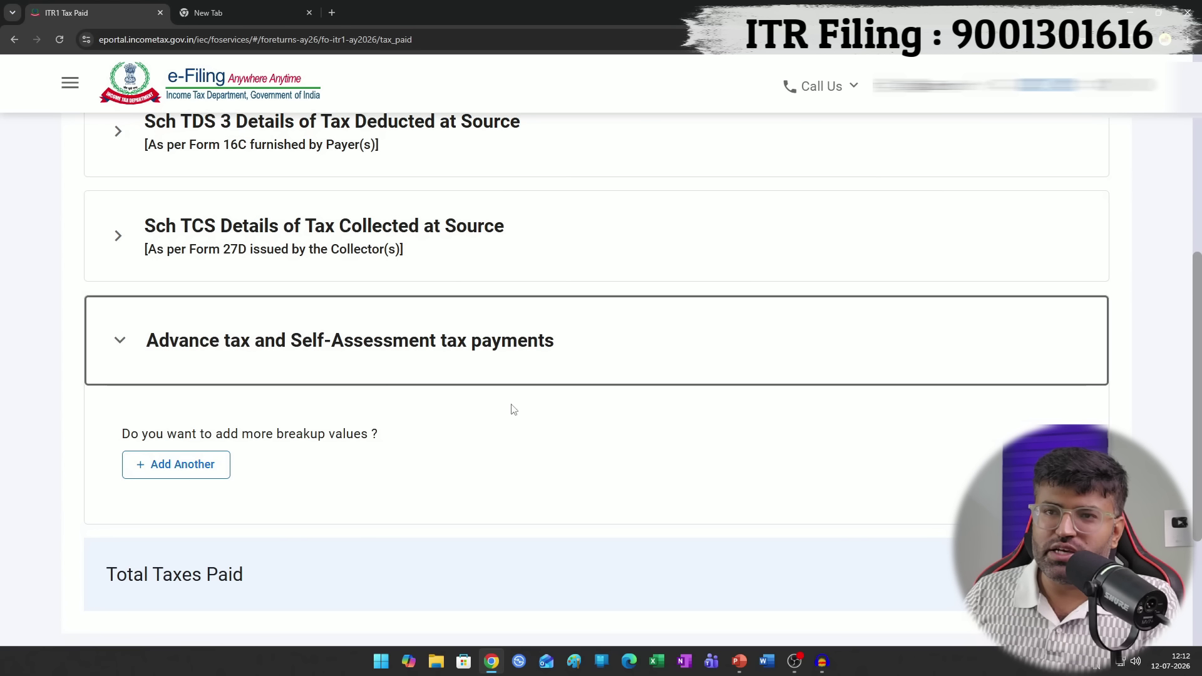
{"action": "left_click", "coordinate": [185, 362]}
- Confirm Tax Paid and open Verify your tax liability details
{"action": "left_click", "coordinate": [1065, 527]}
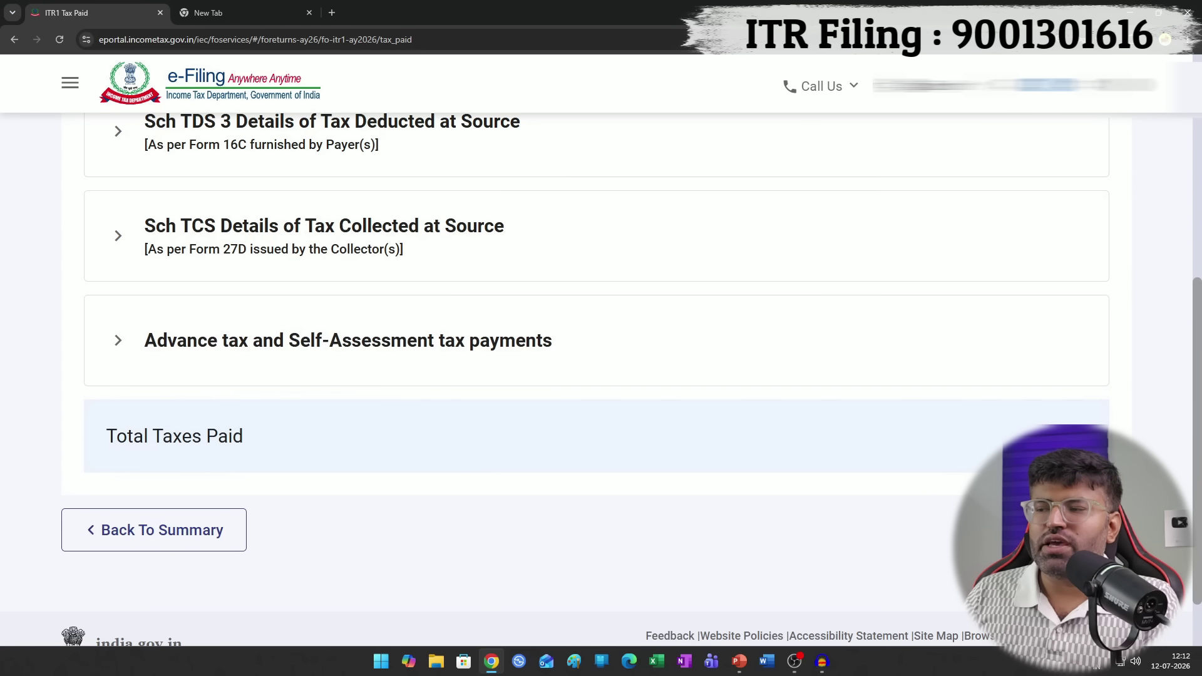
{"action": "left_click", "coordinate": [971, 396]}
{"action": "scroll", "coordinate": [882, 301], "scroll_direction": "down", "scroll_amount": 4}
{"action": "scroll", "coordinate": [882, 300], "scroll_direction": "up", "scroll_amount": 7}
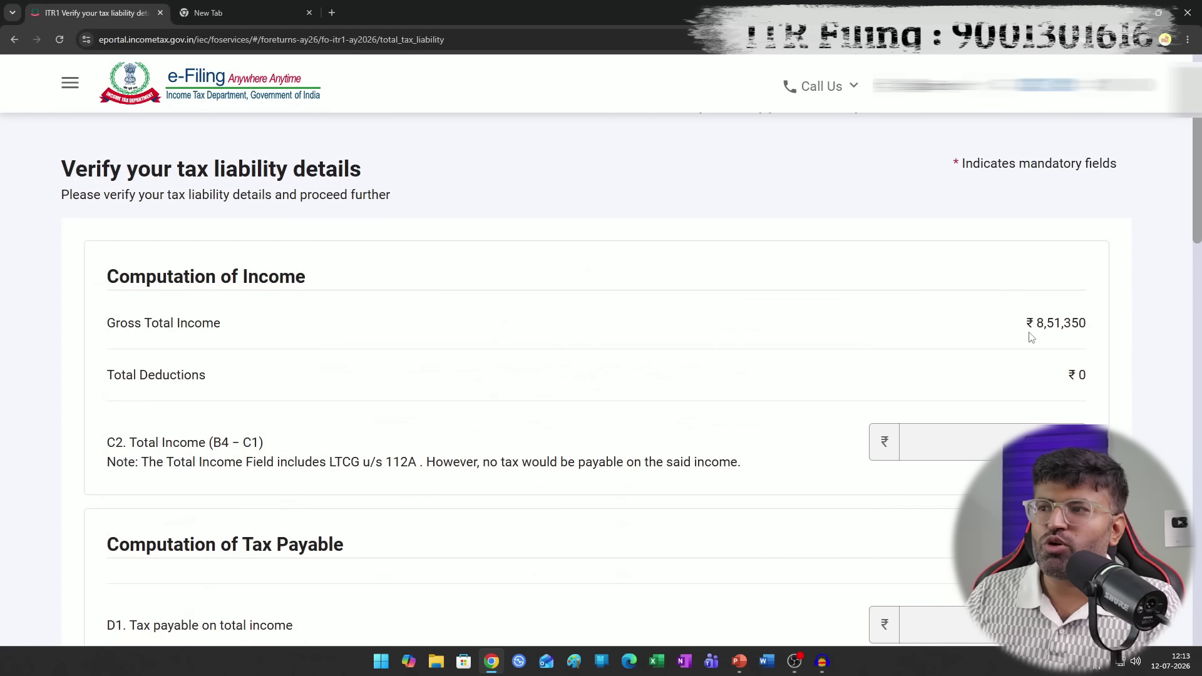
- Examine the gross total income, tax payable on total income, rebate u/s 87A and cess in the tax liability computation
{"action": "left_click_drag", "start_coordinate": [1031, 324], "coordinate": [1114, 330]}
{"action": "scroll", "coordinate": [926, 290], "scroll_direction": "down", "scroll_amount": 4}
{"action": "left_click_drag", "start_coordinate": [1030, 376], "coordinate": [1062, 386]}
{"action": "double_click", "coordinate": [1063, 383]}
{"action": "scroll", "coordinate": [982, 375], "scroll_direction": "down", "scroll_amount": 2}
{"action": "left_click_drag", "start_coordinate": [1043, 343], "coordinate": [1089, 344]}
{"action": "scroll", "coordinate": [1078, 363], "scroll_direction": "down", "scroll_amount": 2}
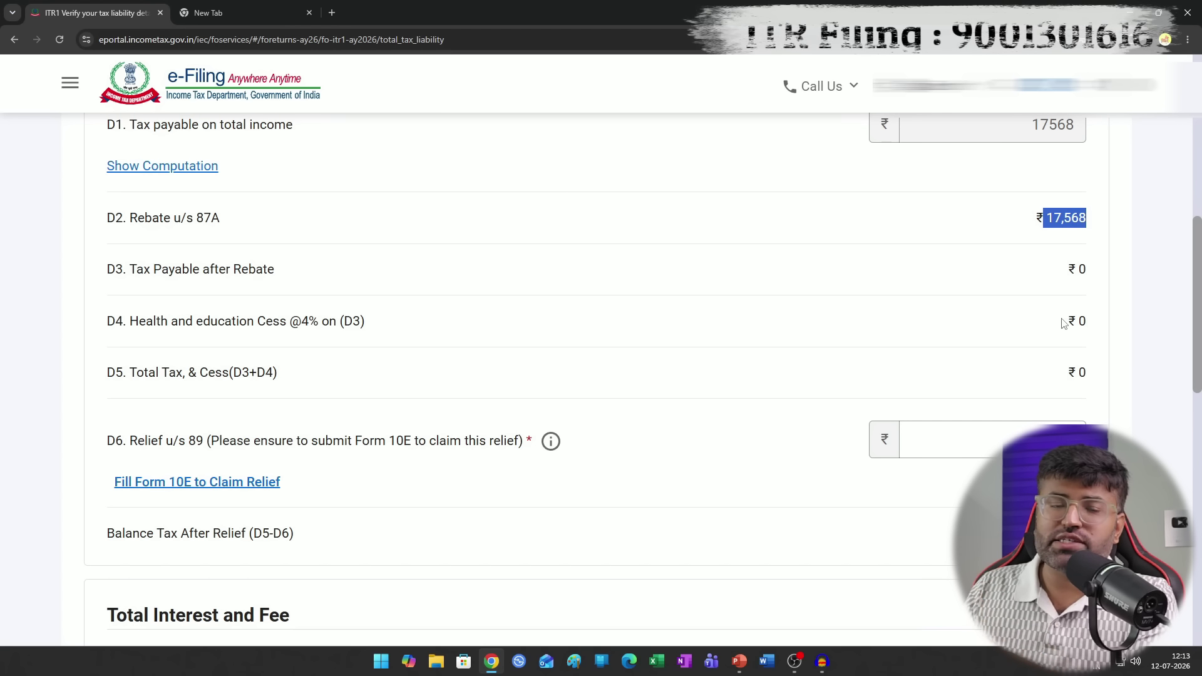
{"action": "scroll", "coordinate": [808, 295], "scroll_direction": "down", "scroll_amount": 6}
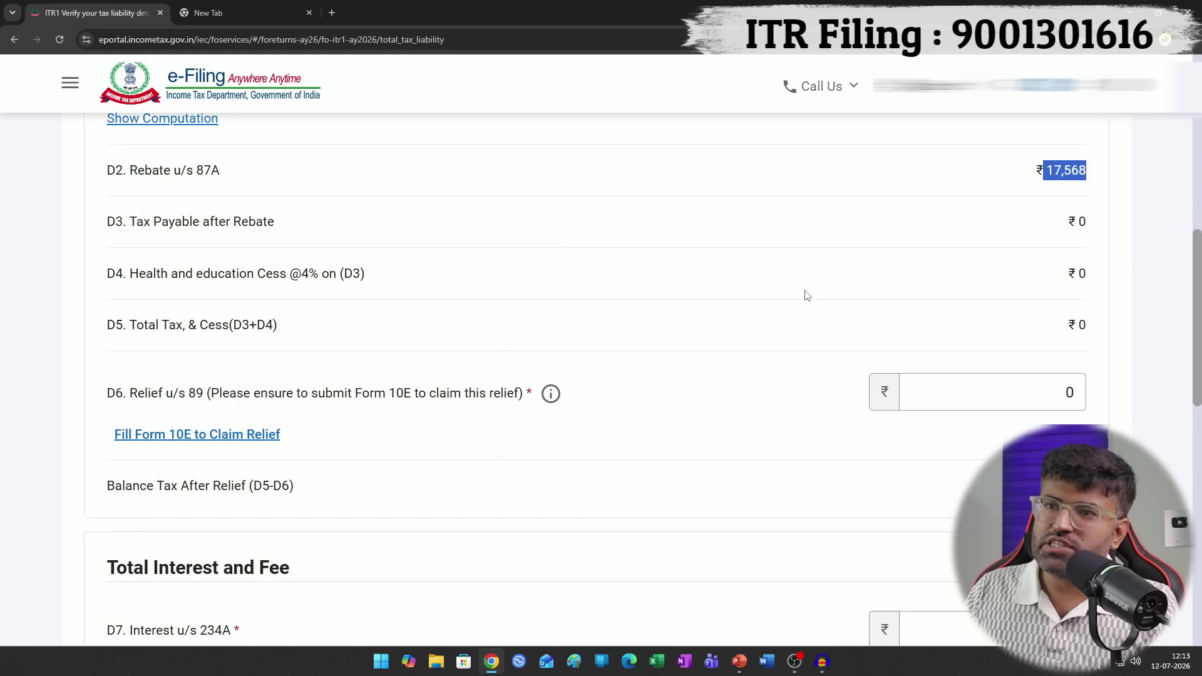
- Confirm the tax liability details and proceed to verification of the return
{"action": "scroll", "coordinate": [815, 338], "scroll_direction": "down", "scroll_amount": 8}
{"action": "left_click", "coordinate": [964, 455]}
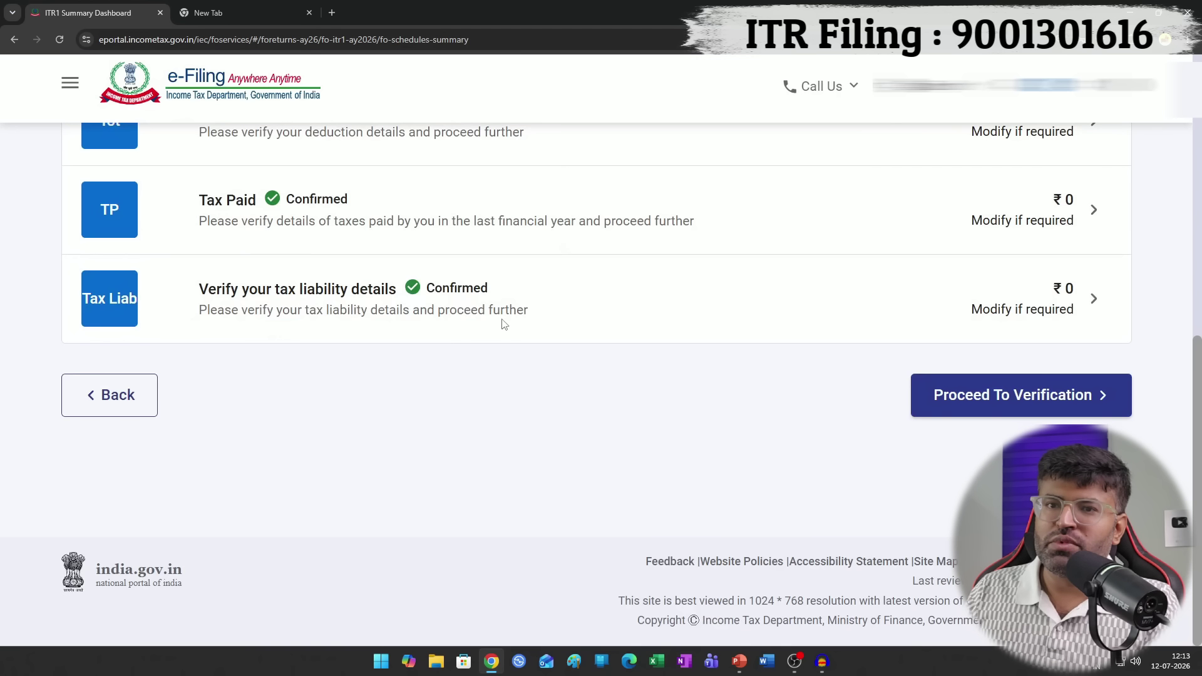
{"action": "left_click", "coordinate": [1064, 396]}
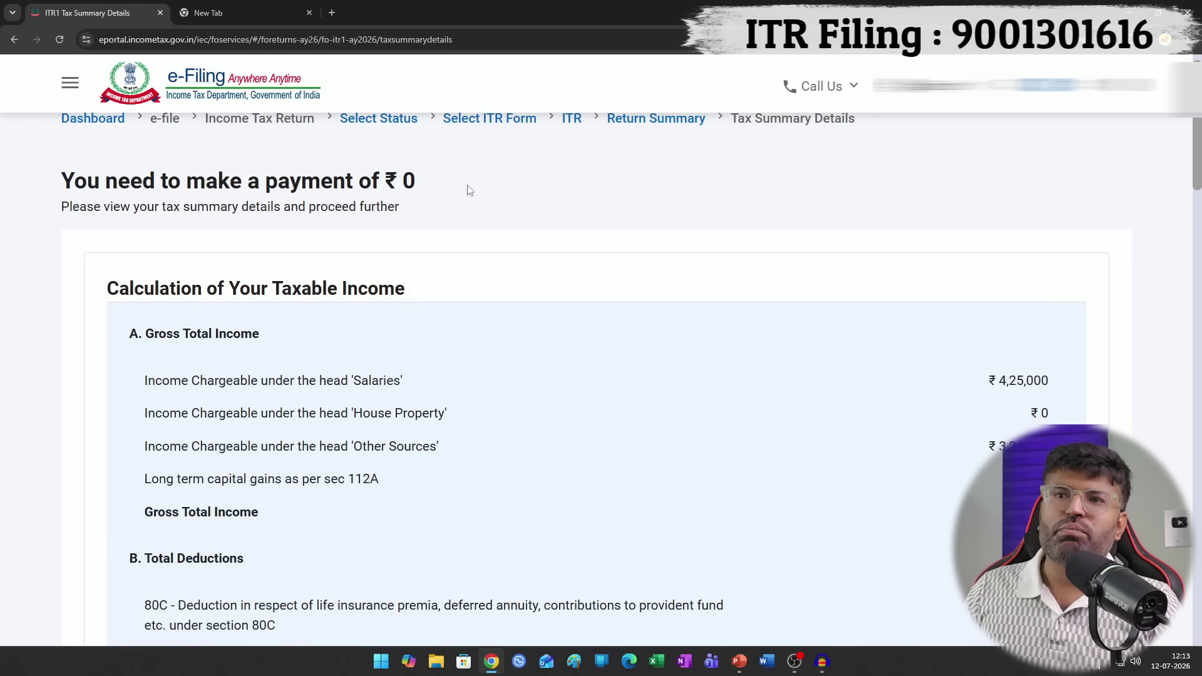
- Review the tax summary's payment amount, taxable income calculation, deductions and Amount Payable/Refund section
{"action": "left_click_drag", "start_coordinate": [428, 188], "coordinate": [59, 181]}
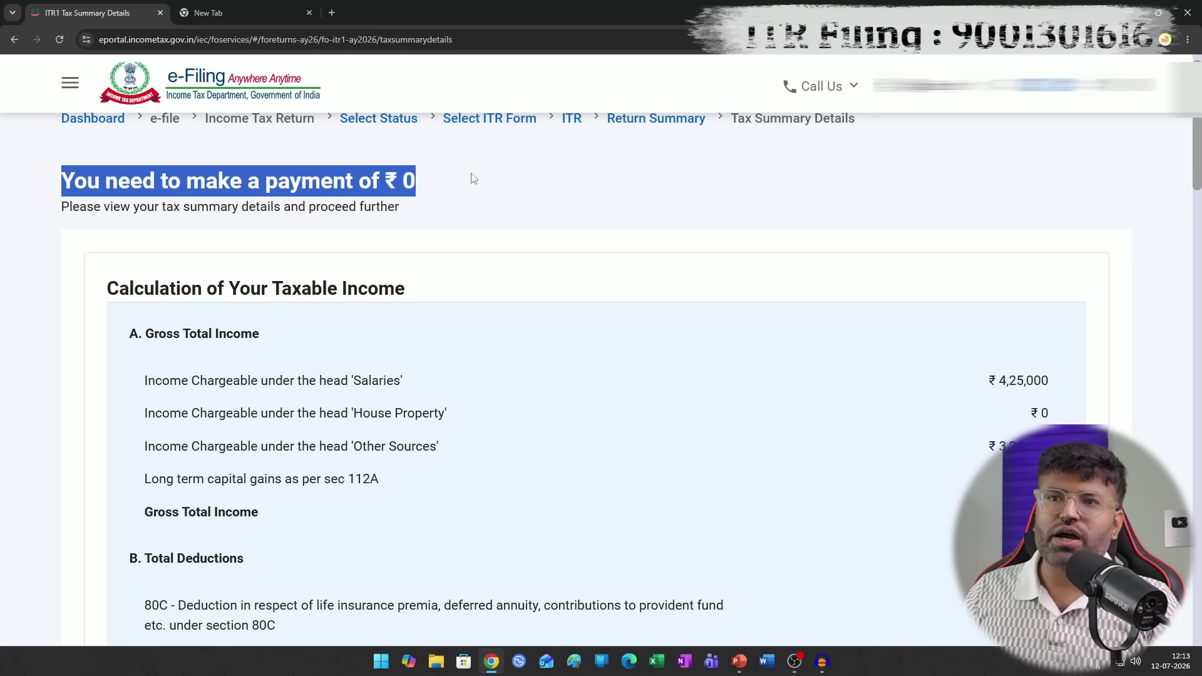
{"action": "left_click", "coordinate": [421, 194]}
{"action": "scroll", "coordinate": [1014, 328], "scroll_direction": "down", "scroll_amount": 15}
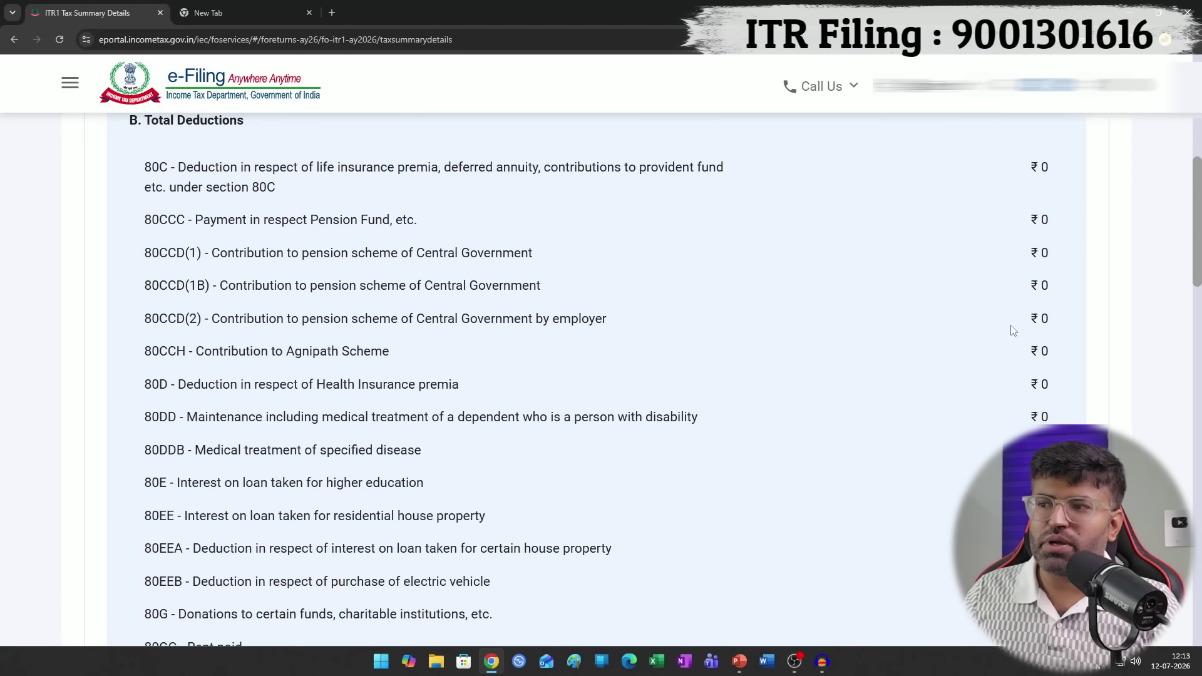
{"action": "scroll", "coordinate": [910, 418], "scroll_direction": "down", "scroll_amount": 12}
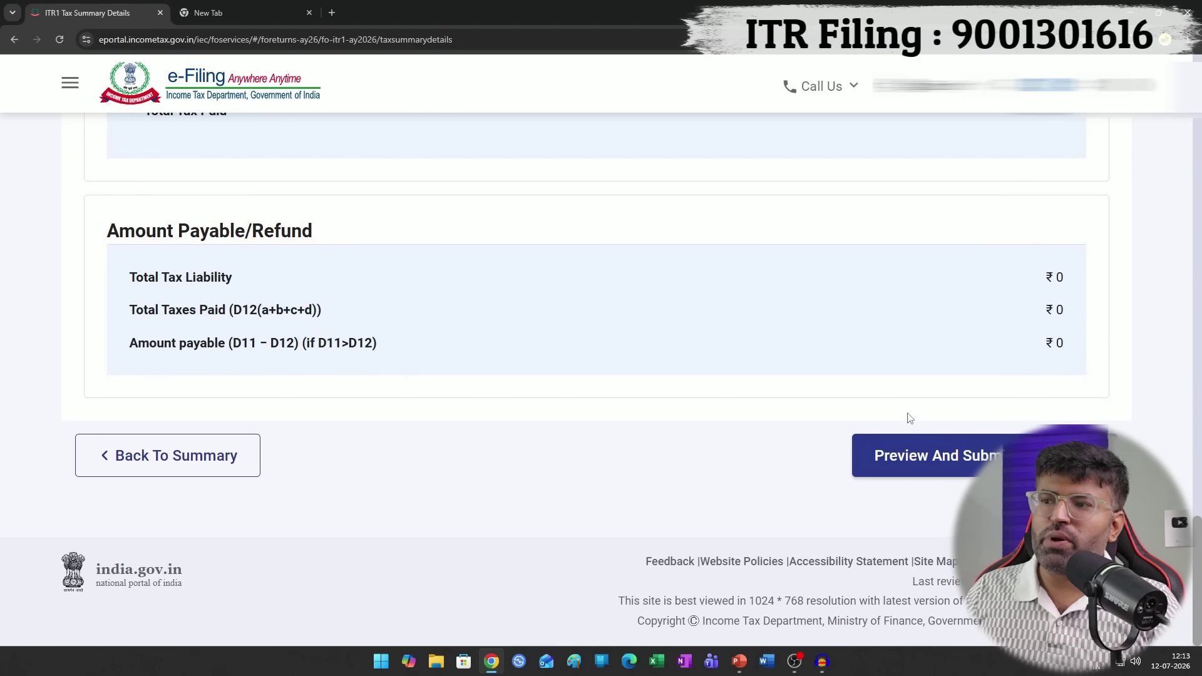
{"action": "scroll", "coordinate": [585, 494], "scroll_direction": "up", "scroll_amount": 20}
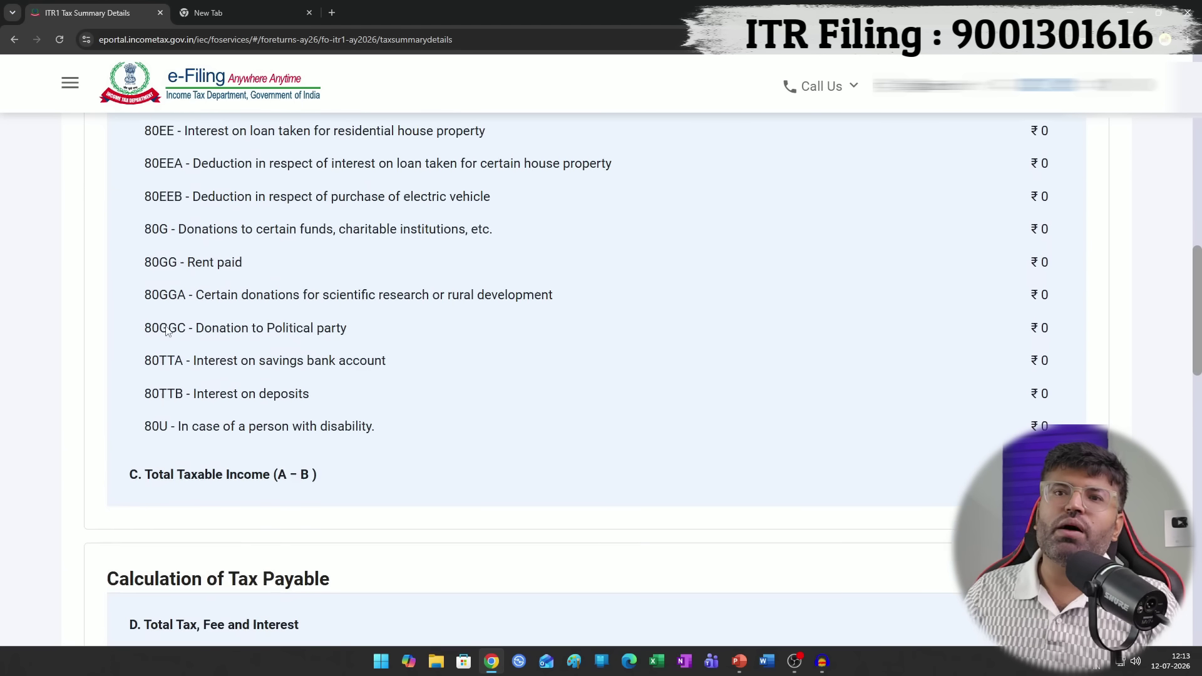
{"action": "scroll", "coordinate": [168, 321], "scroll_direction": "up", "scroll_amount": 3}
{"action": "left_click_drag", "start_coordinate": [218, 270], "coordinate": [491, 271]}
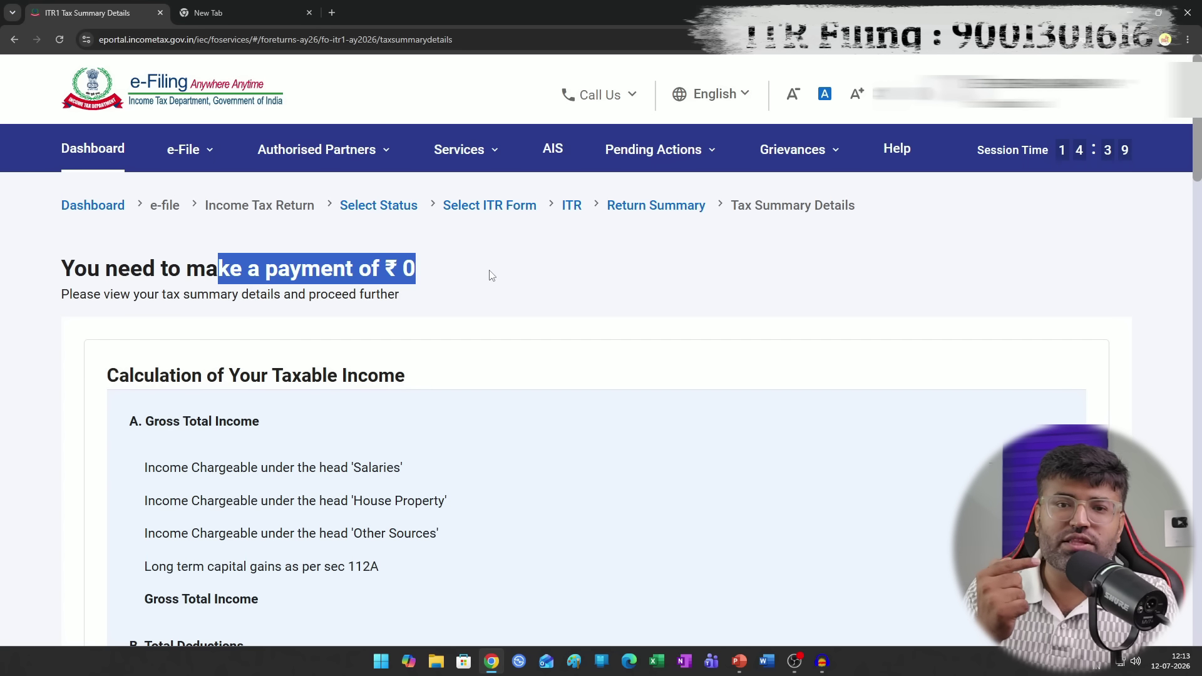
- Proceed from the tax summary to the preview and submission of the return
{"action": "scroll", "coordinate": [805, 388], "scroll_direction": "down", "scroll_amount": 15}
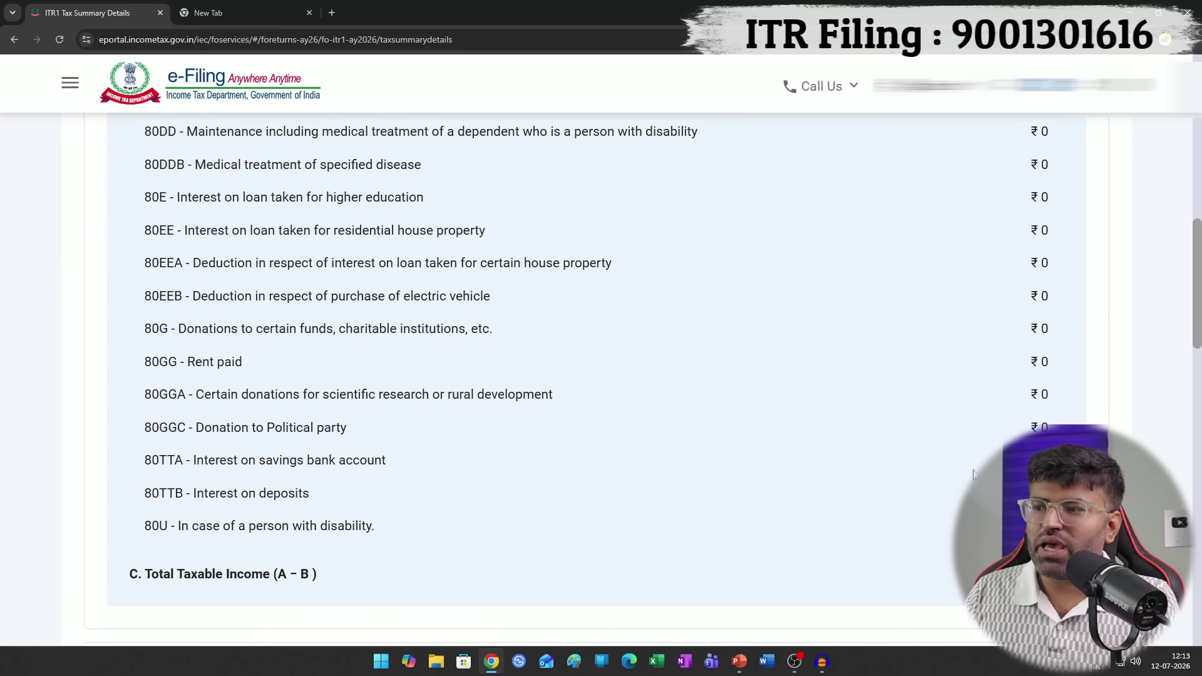
{"action": "scroll", "coordinate": [805, 388], "scroll_direction": "down", "scroll_amount": 10}
{"action": "left_click", "coordinate": [1017, 437]}
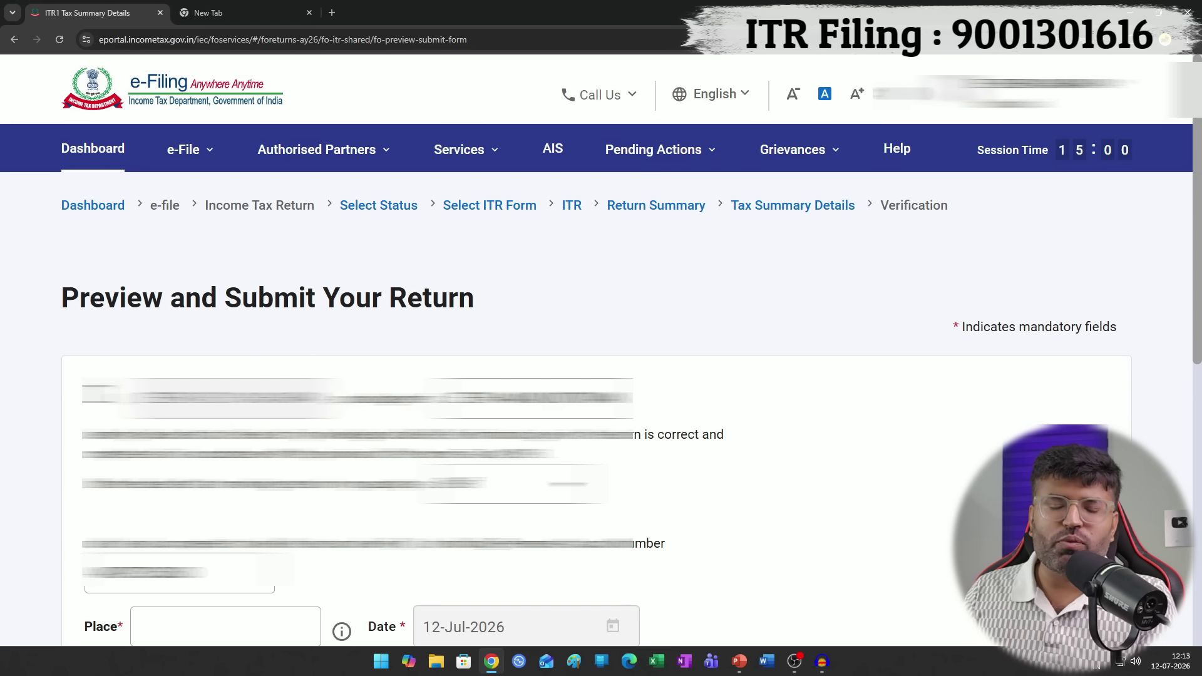